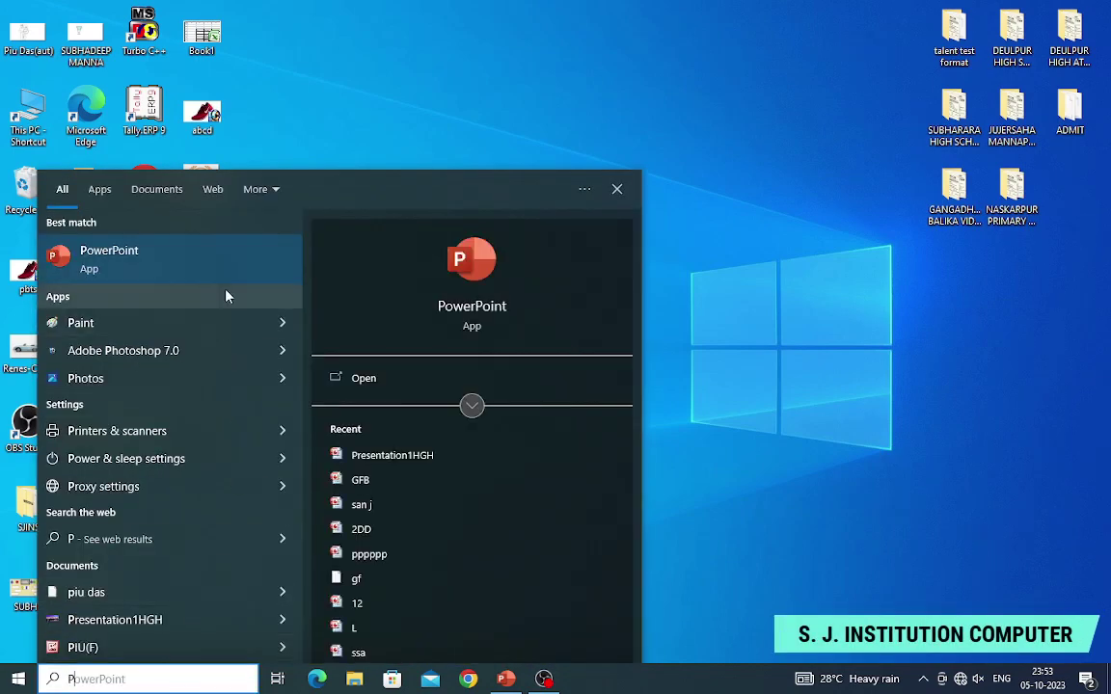
Launch PowerPoint with a blank presentation and delete both title placeholders.
left_click(204, 259)
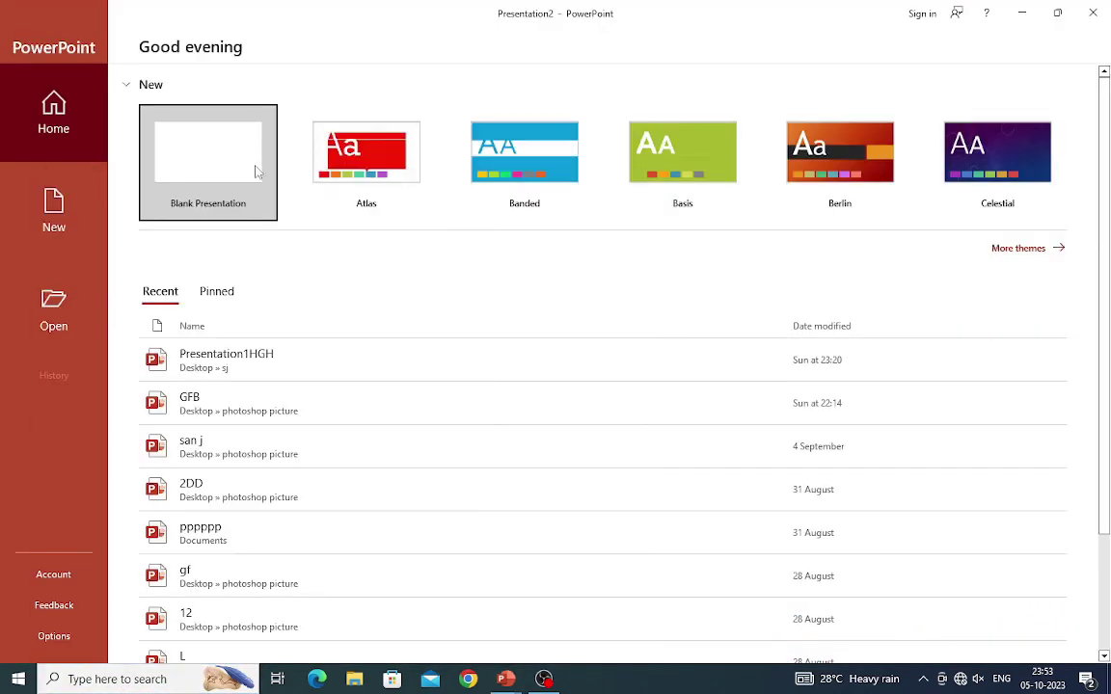
left_click(229, 178)
left_click_drag(253, 168, 993, 545)
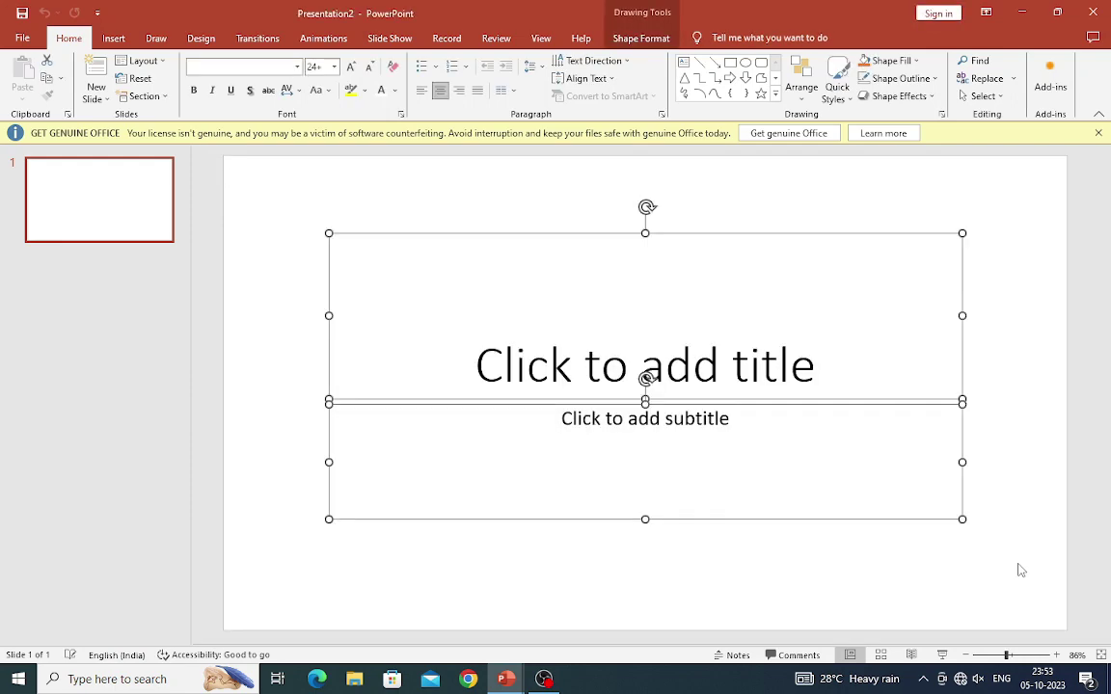
key("Delete")
left_click(964, 656)
left_click(964, 656)
left_click(965, 655)
left_click(964, 655)
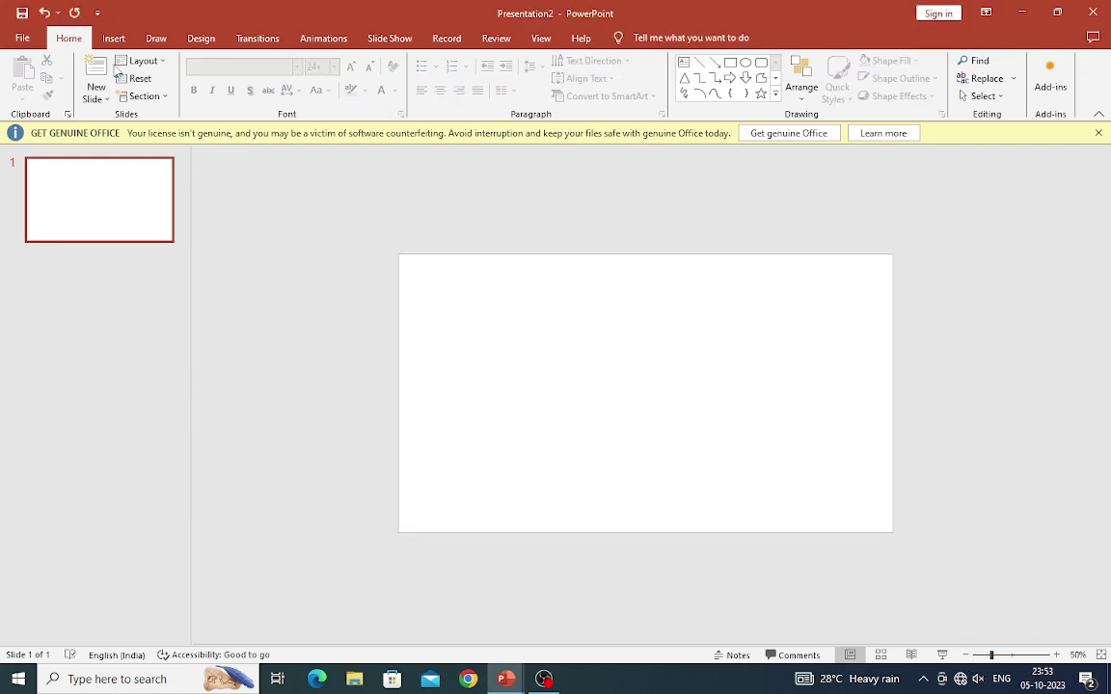
Insert the Gardens-by-the-Bay-Singapore, london, swzerland and Paris pictures from this computer.
left_click(113, 37)
left_click(112, 82)
left_click(142, 136)
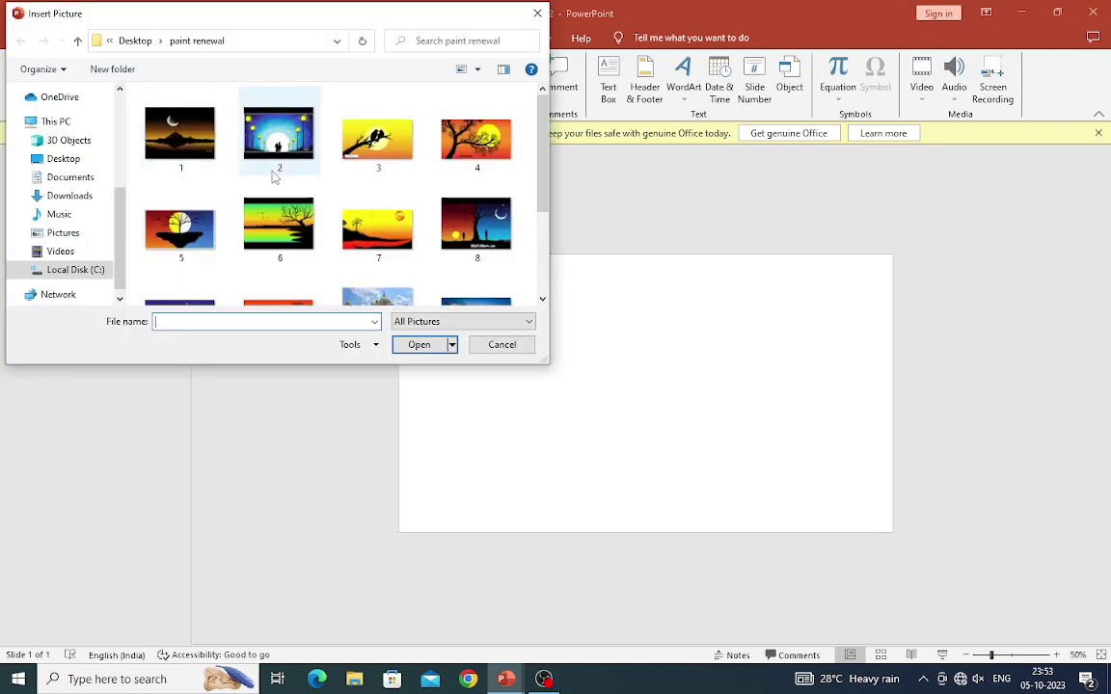
scroll(543, 170, "down", 2)
left_click(475, 154)
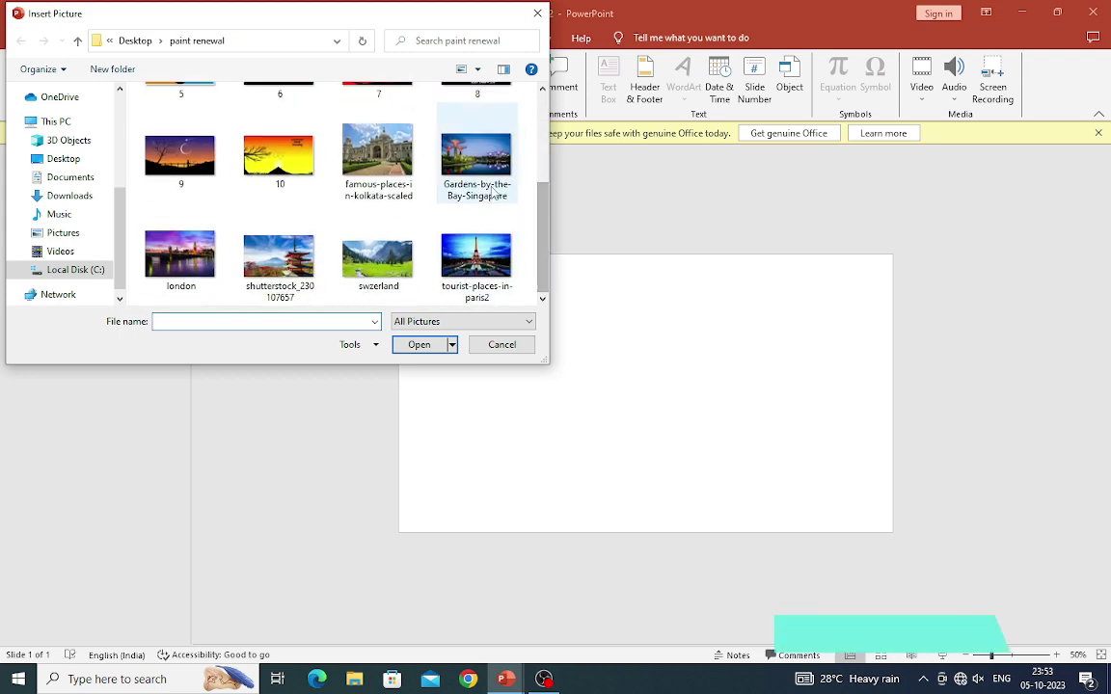
left_click(176, 261, "ctrl")
left_click(377, 259, "ctrl")
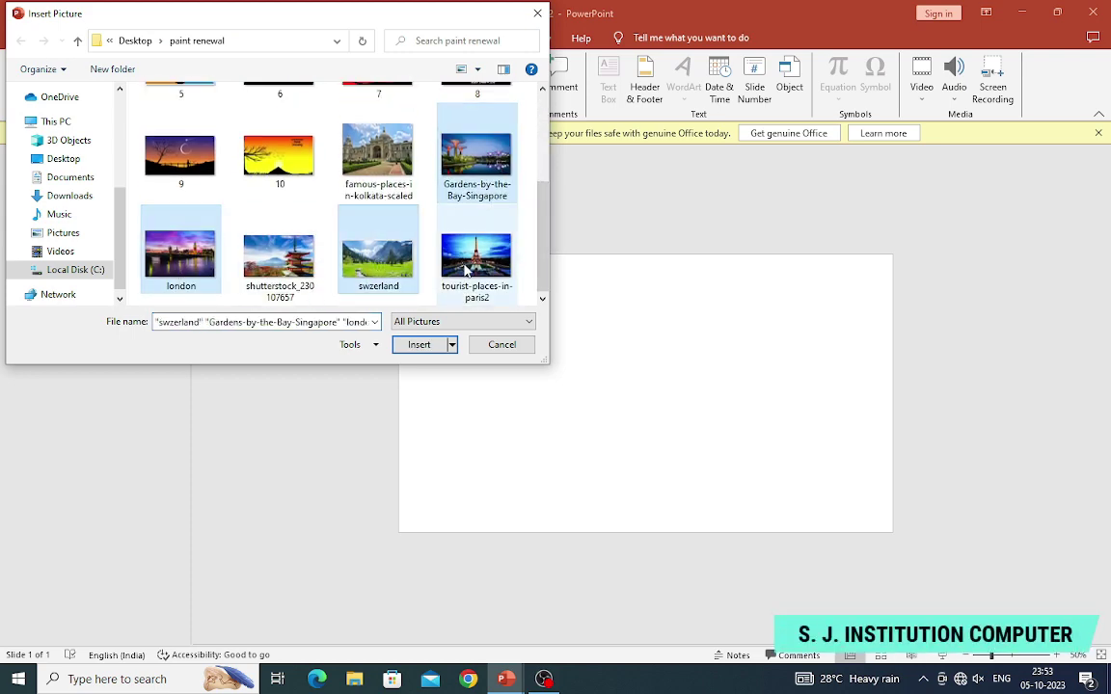
left_click(475, 255, "ctrl")
left_click(418, 344)
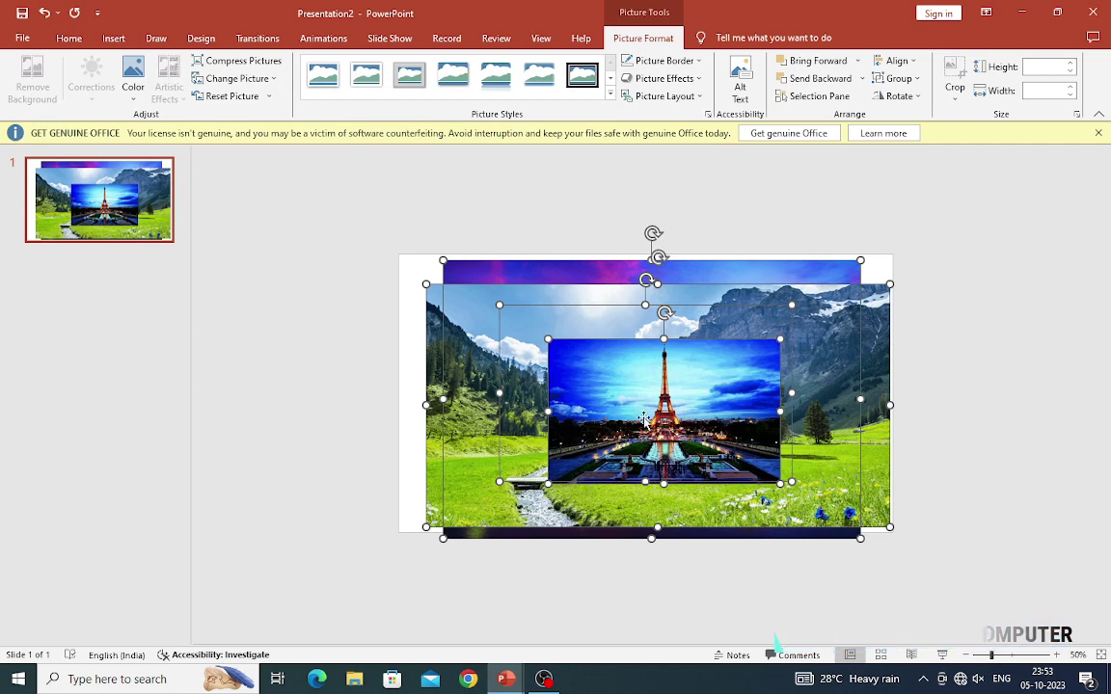
Move the stacked pictures off the slide's left edge, zooming out for room.
left_click_drag(634, 359, 173, 425)
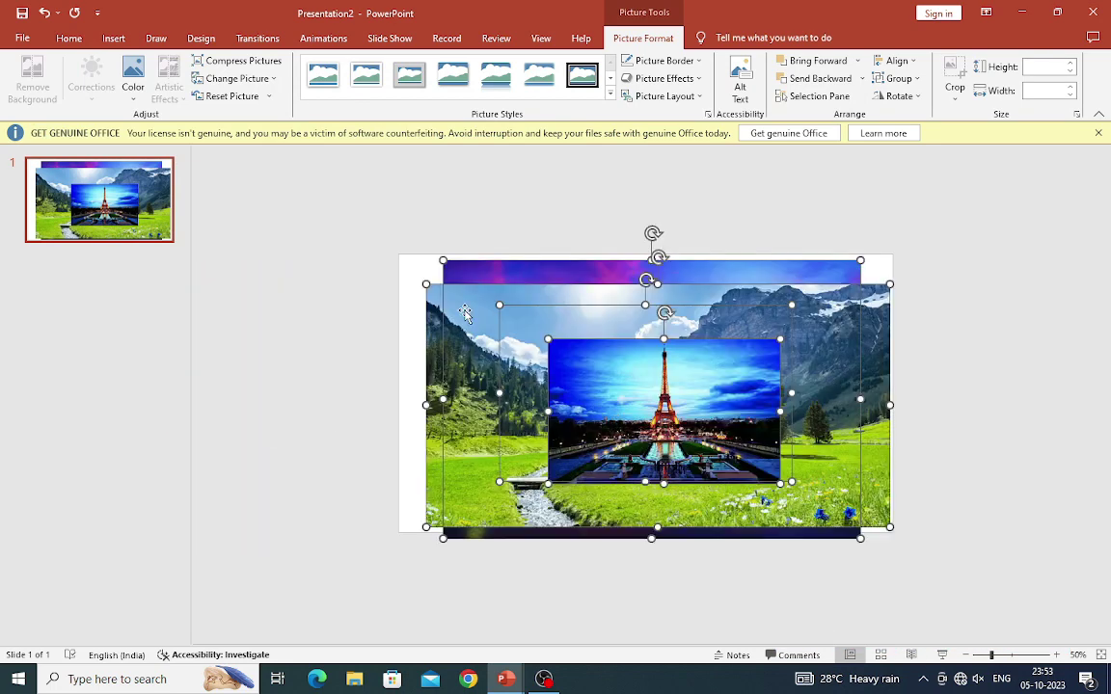
left_click_drag(441, 260, 203, 350)
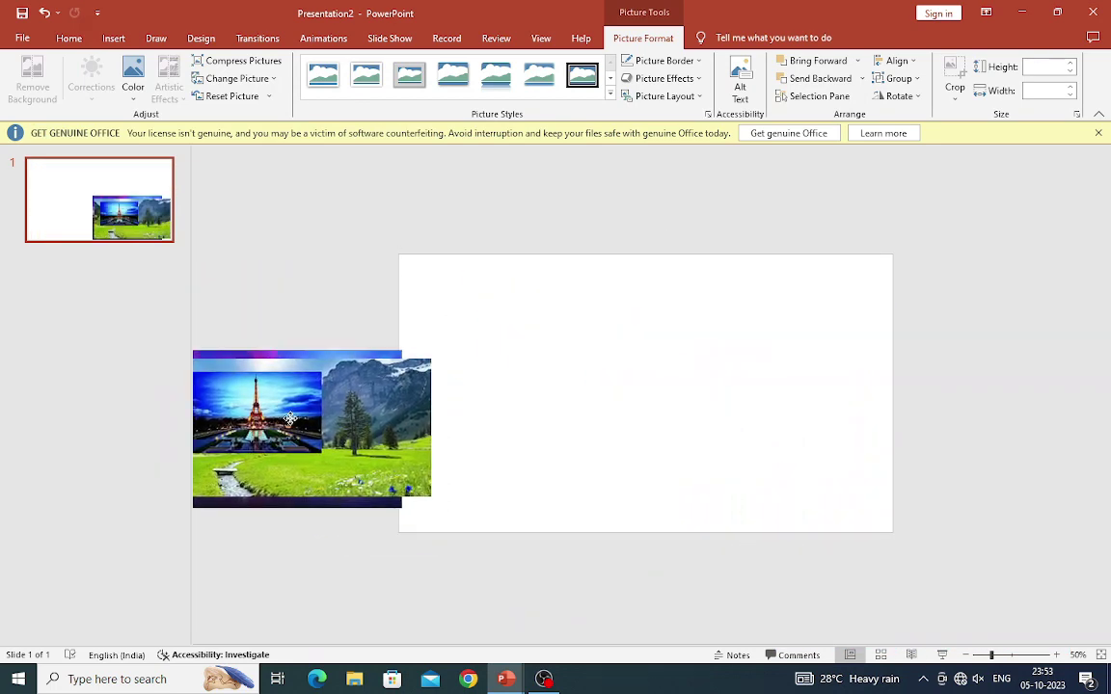
left_click(966, 655)
left_click_drag(385, 424, 340, 425)
left_click(598, 413)
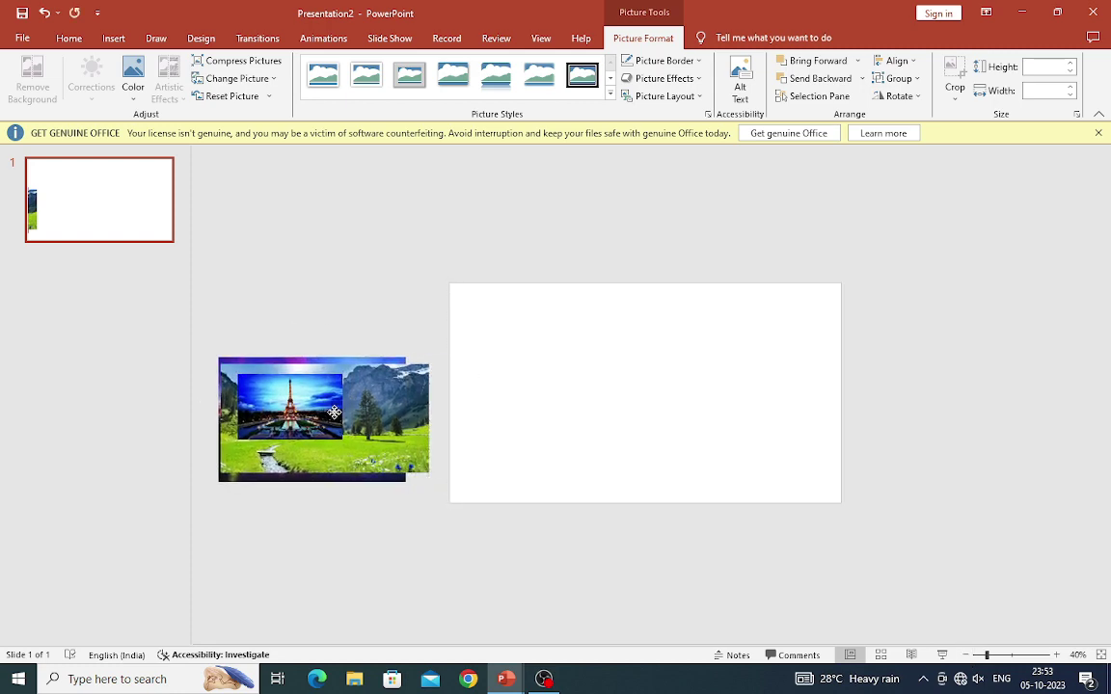
Separate the Eiffel Tower, landscape, city and Gardens by the Bay pictures from the pile.
left_click_drag(299, 386, 326, 548)
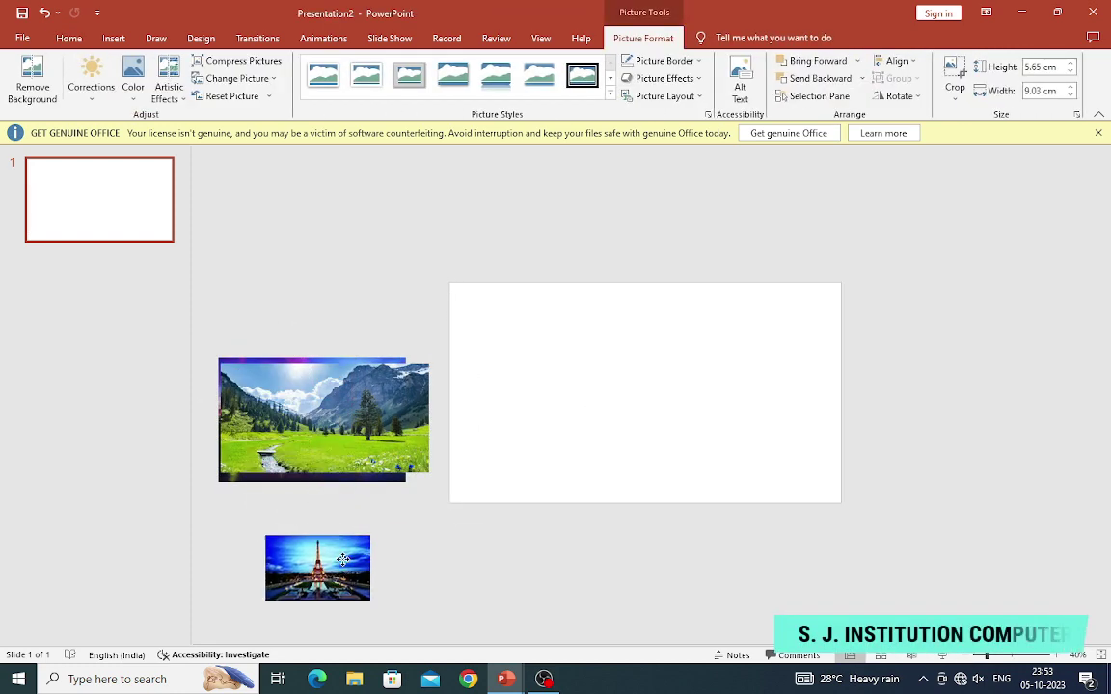
left_click(325, 412)
left_click_drag(325, 412, 353, 561)
left_click_drag(306, 387, 324, 517)
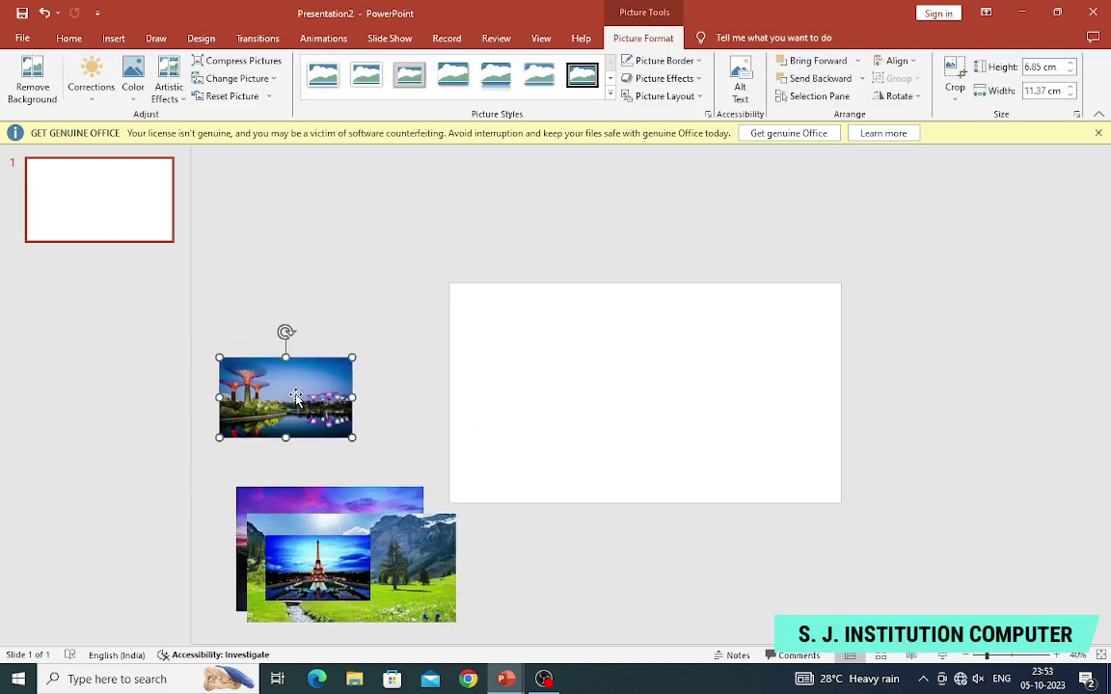
left_click_drag(299, 394, 636, 377)
Place the Eiffel Tower picture left of the slide and the Gardens picture below it.
left_click(1056, 655)
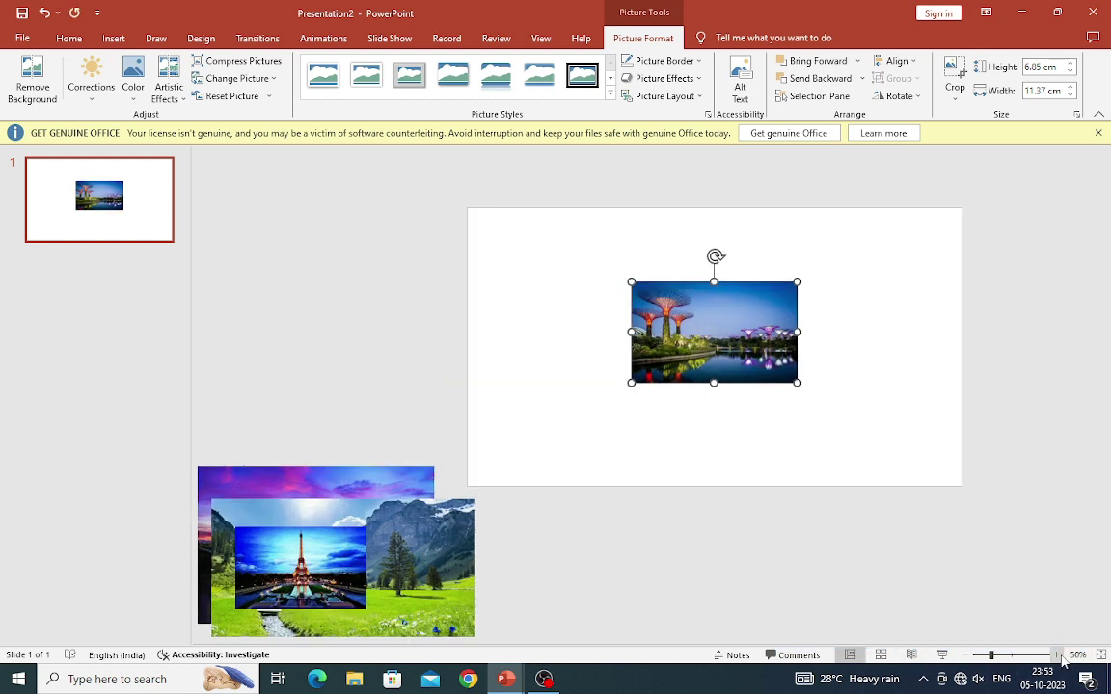
left_click_drag(392, 571, 366, 383)
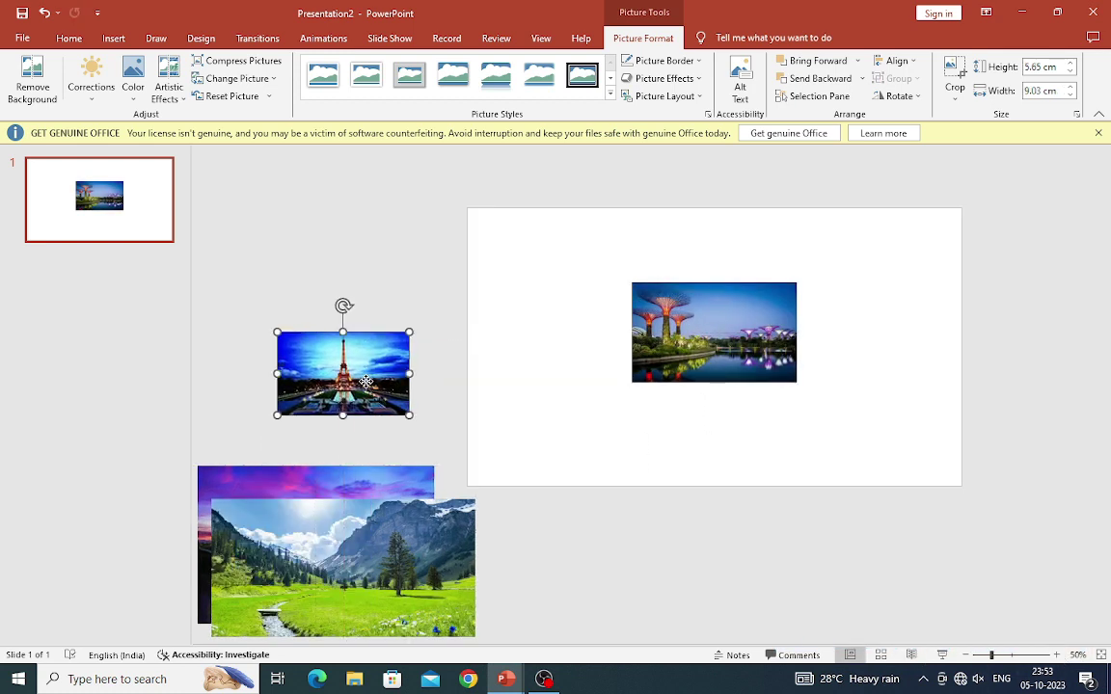
left_click_drag(675, 325, 634, 561)
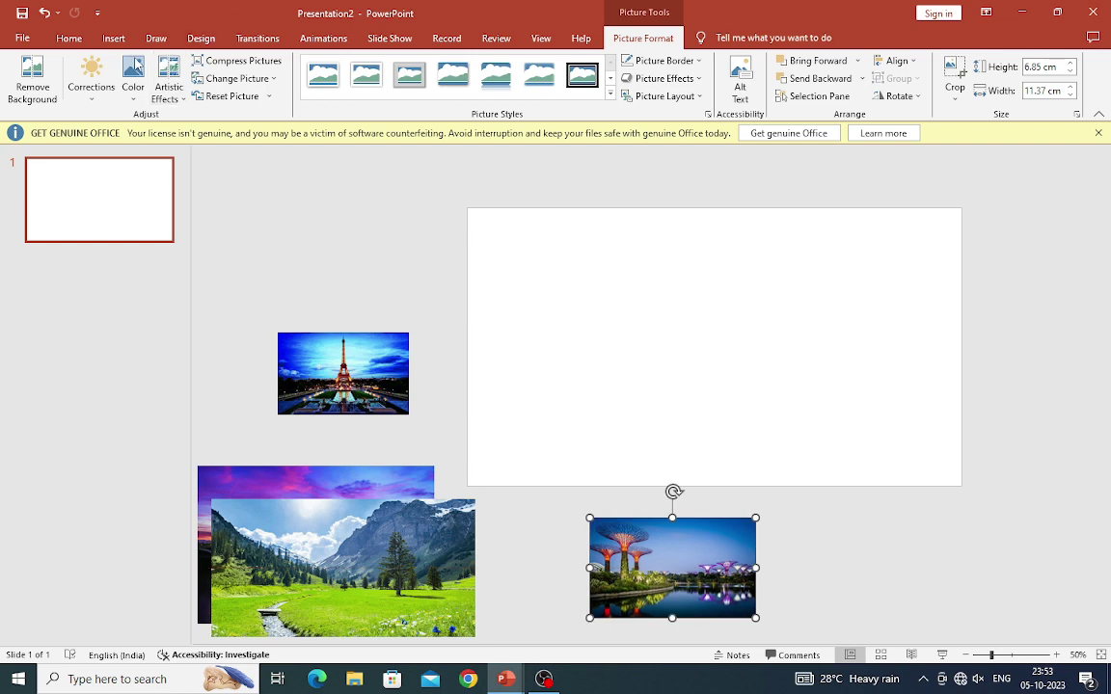
left_click(112, 37)
left_click(247, 79)
left_click(245, 165)
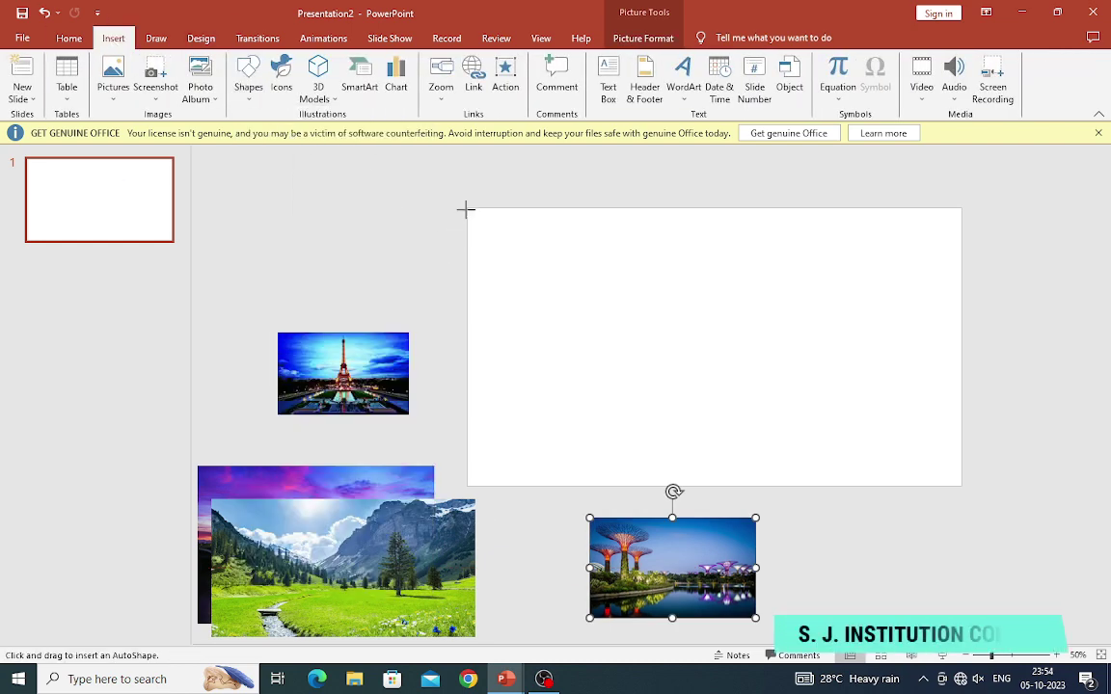
Draw a slide-sized rectangle with a dark-to-light blue linear gradient fill.
left_click_drag(468, 208, 961, 486)
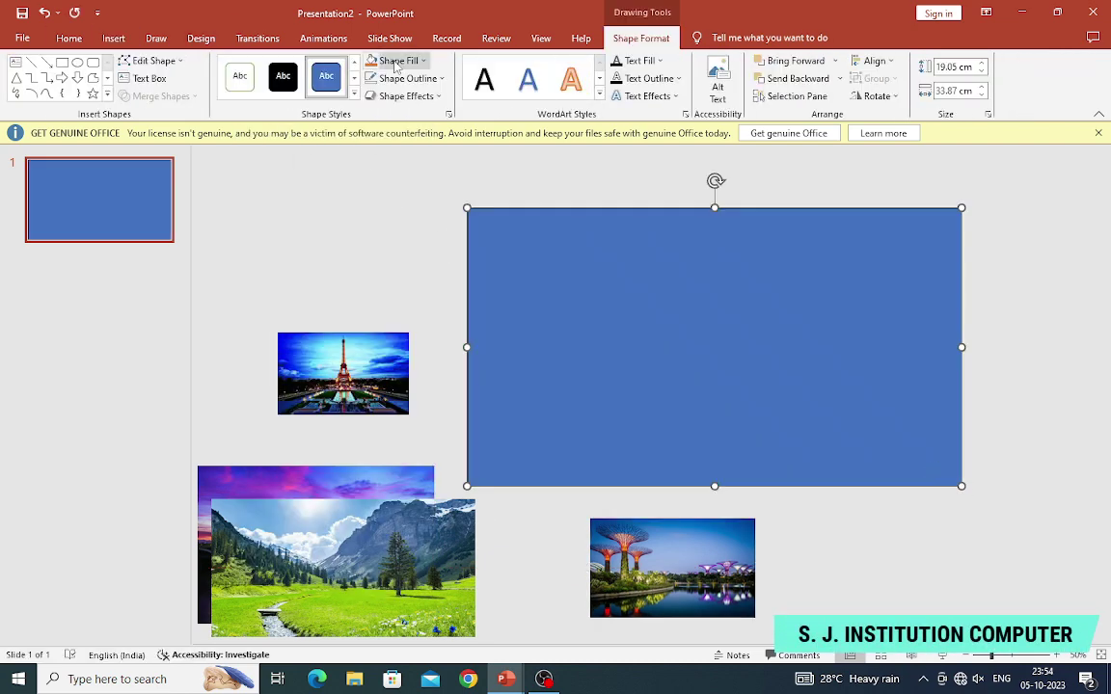
left_click(408, 78)
left_click(406, 213)
left_click(396, 59)
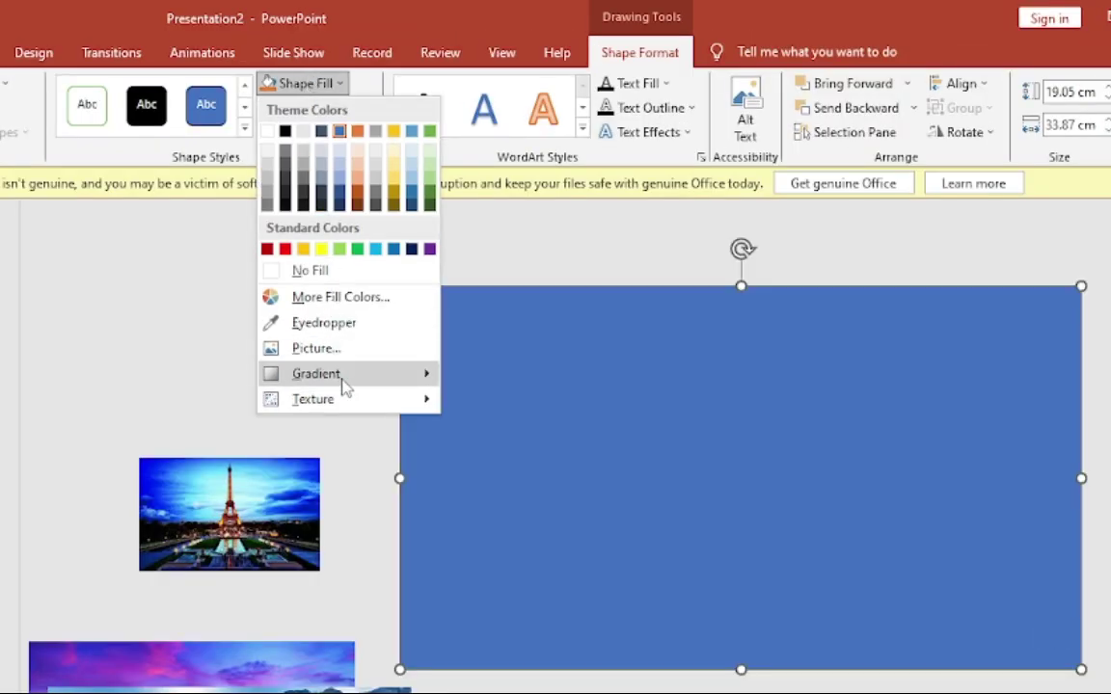
left_click(491, 689)
left_click(862, 247)
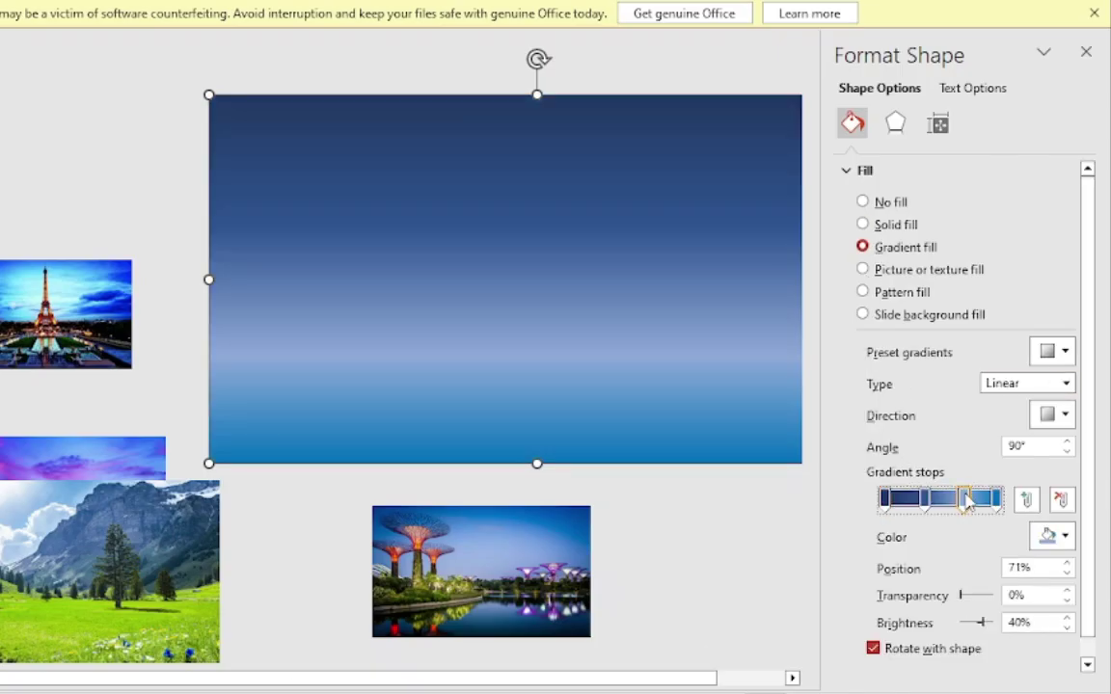
left_click_drag(967, 500, 990, 498)
Tuck the Gardens by the Bay photo behind the Eiffel Tower photo.
left_click(755, 560)
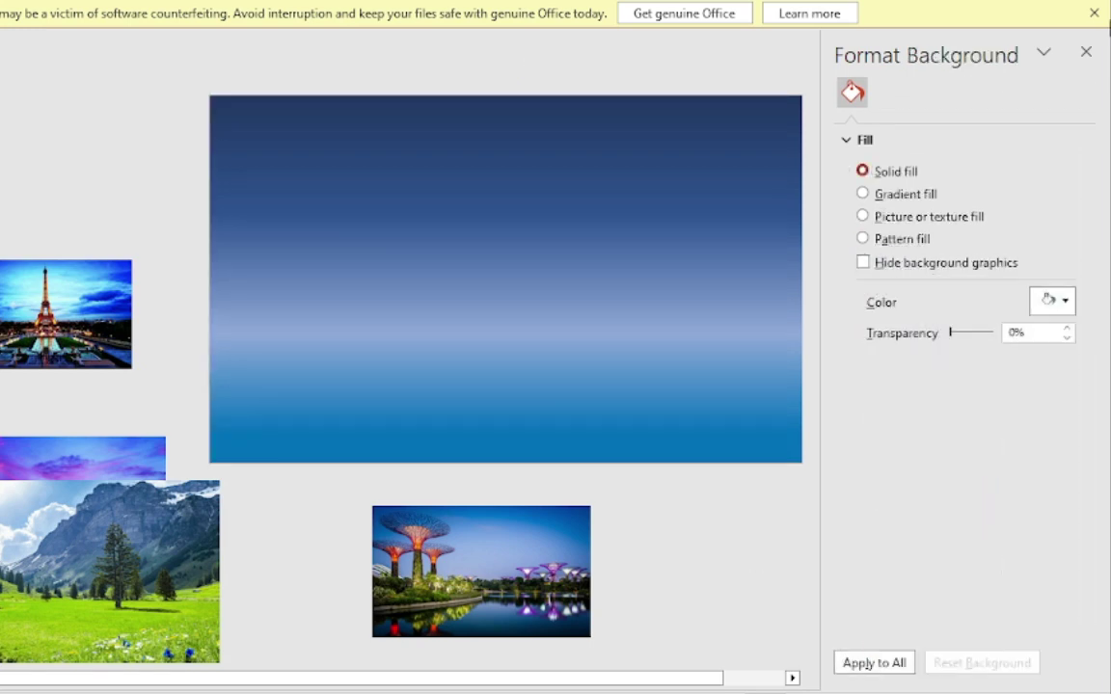
left_click(1086, 52)
left_click_drag(685, 582, 385, 367)
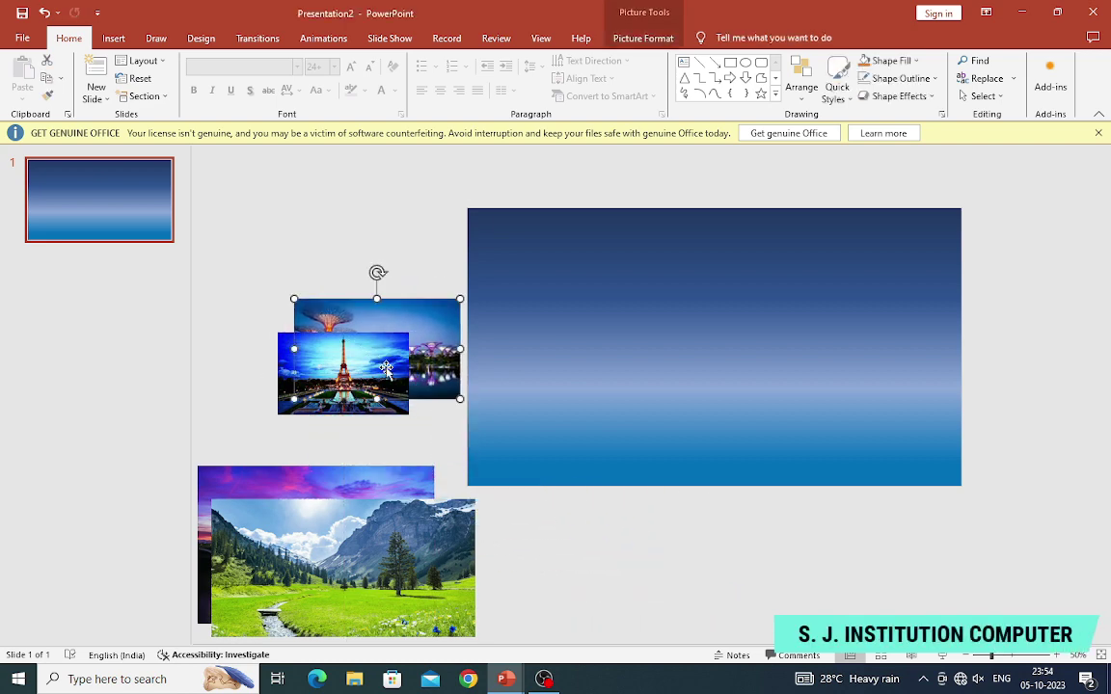
Give the Gardens by the Bay photo a reflected rounded-rectangle style and bring it to front.
left_click(642, 36)
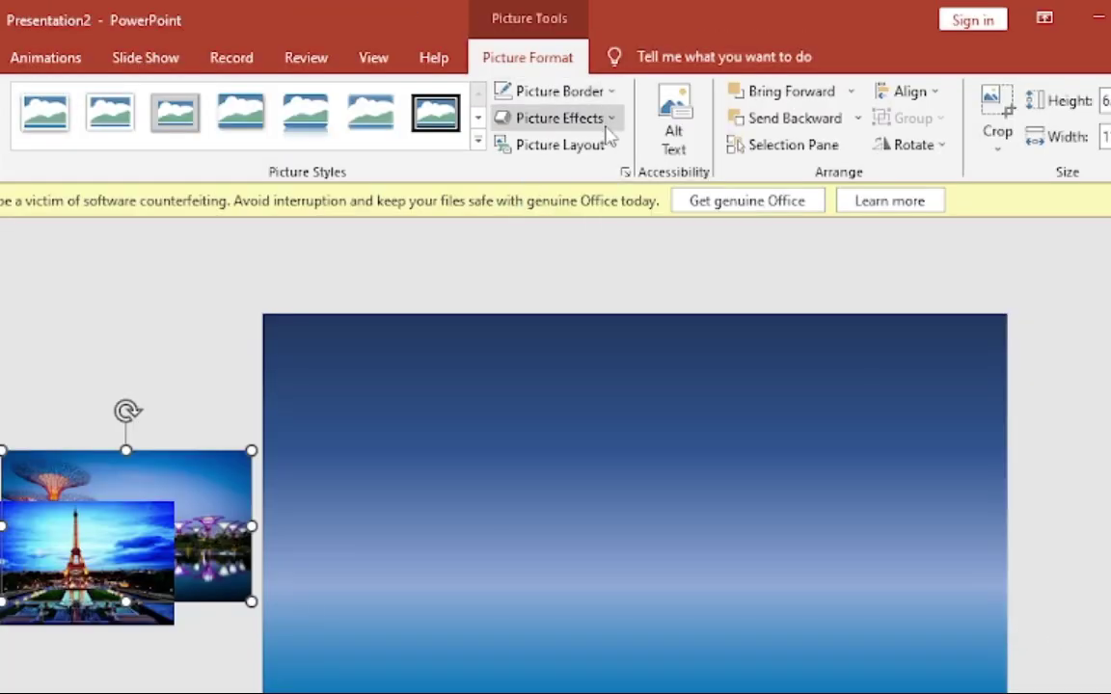
left_click(665, 77)
left_click(394, 251)
left_click(609, 96)
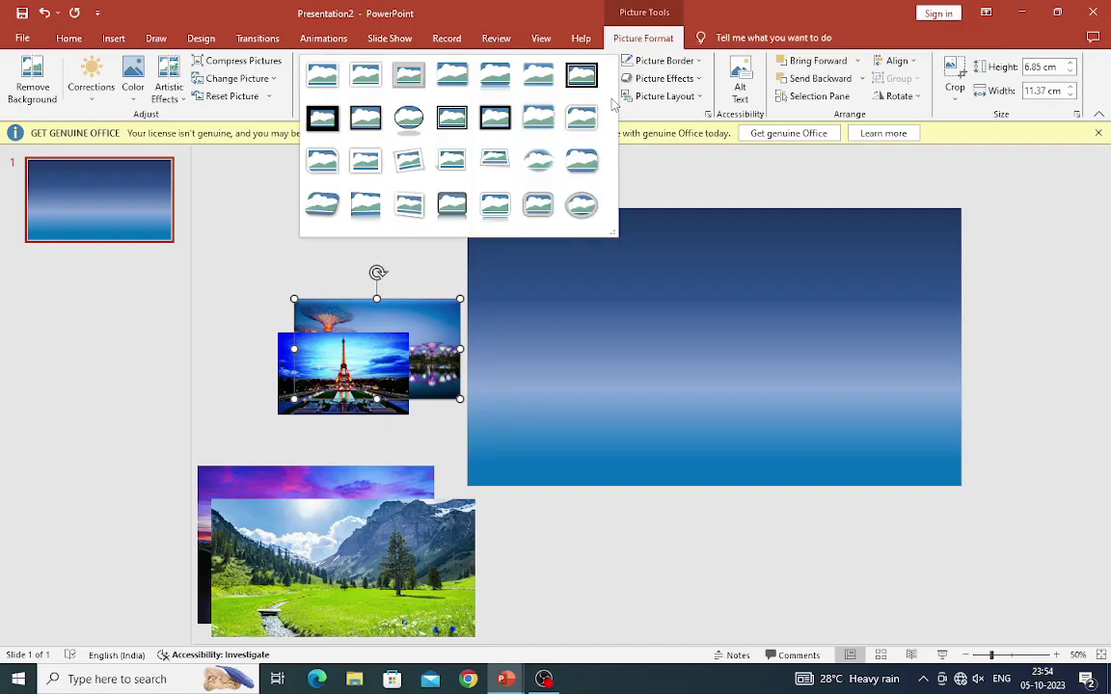
left_click(492, 84)
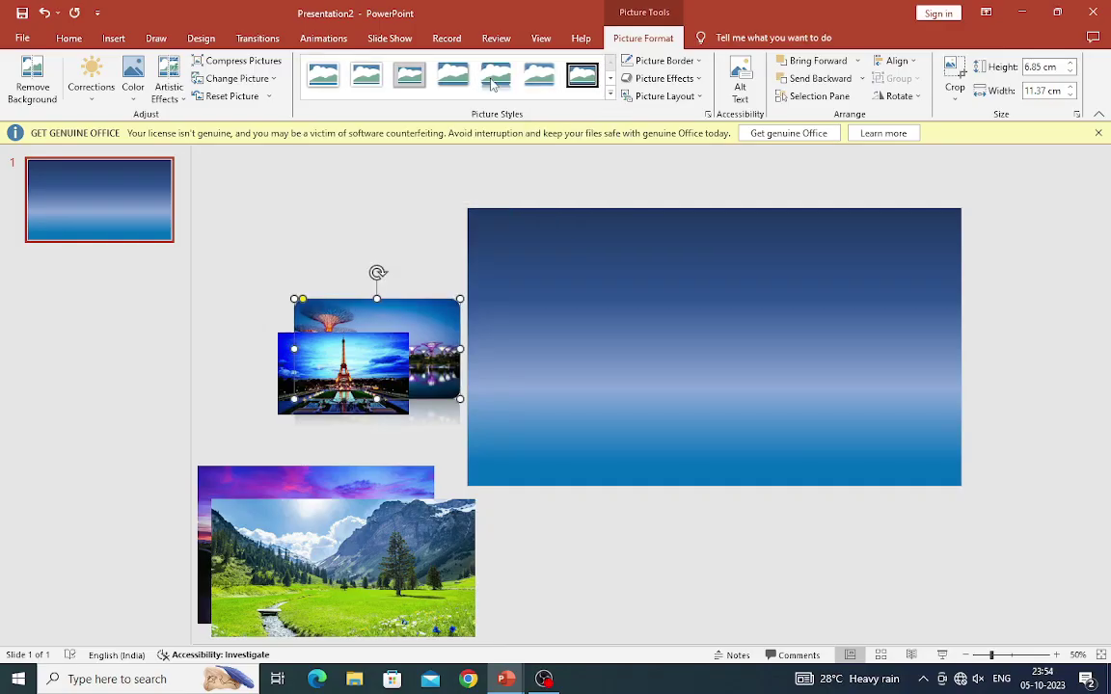
left_click(666, 61)
key("Escape")
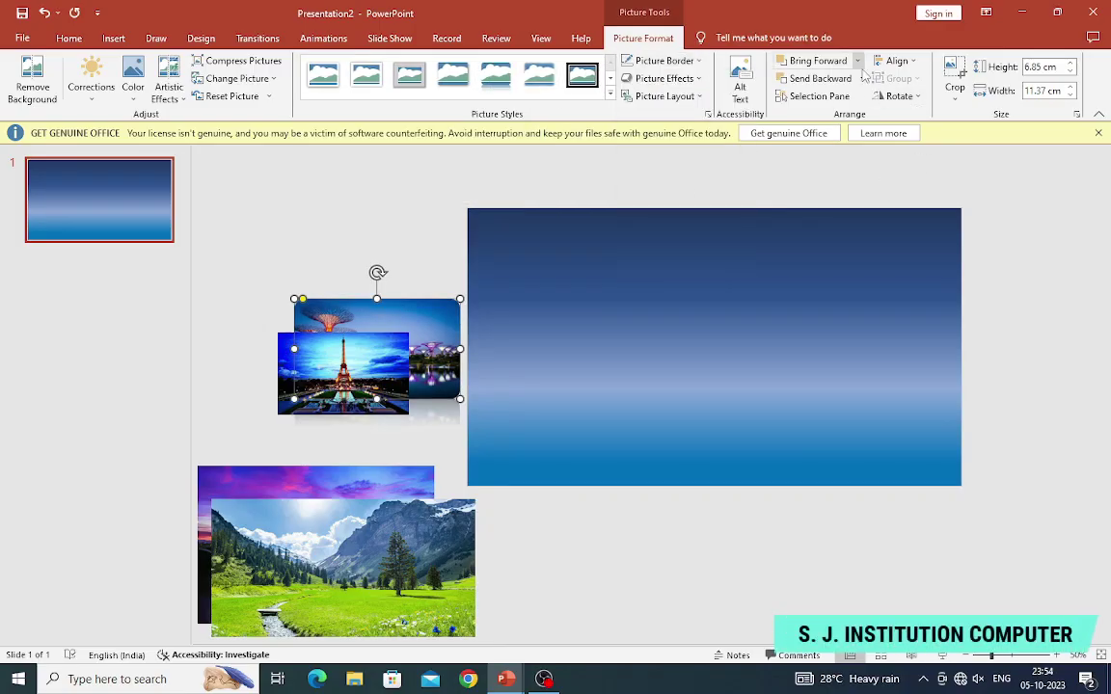
left_click(857, 60)
left_click(826, 98)
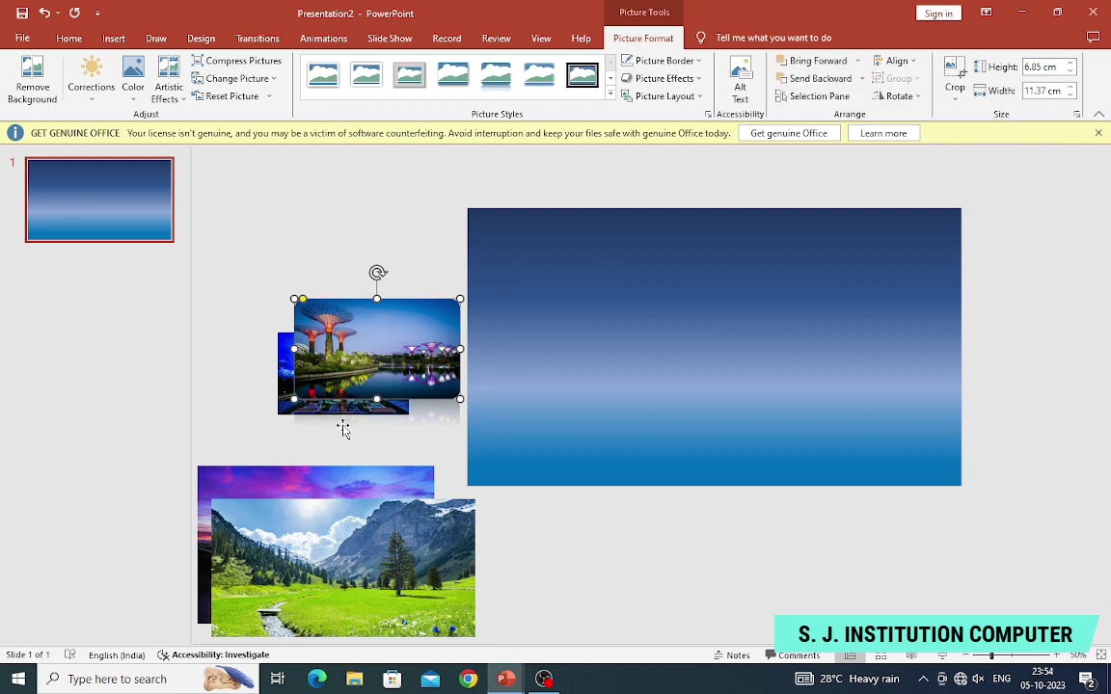
Move the garden photo onto the slide, enlarge it and centre it.
left_click_drag(395, 359, 700, 364)
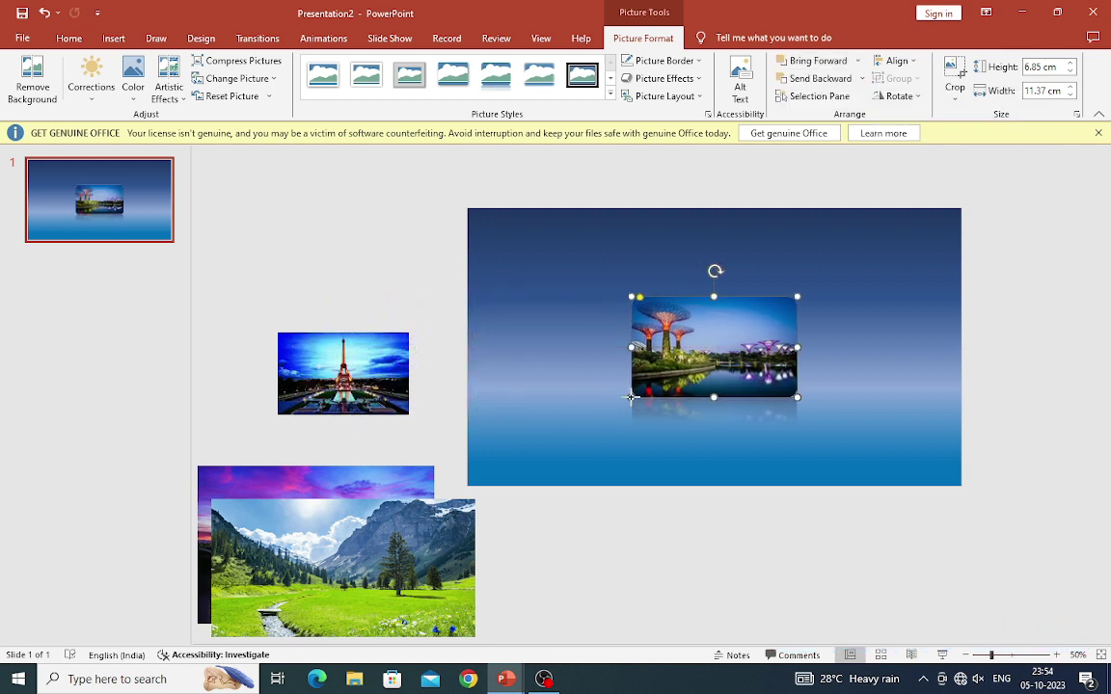
left_click_drag(630, 397, 508, 463)
left_click_drag(796, 374, 837, 375)
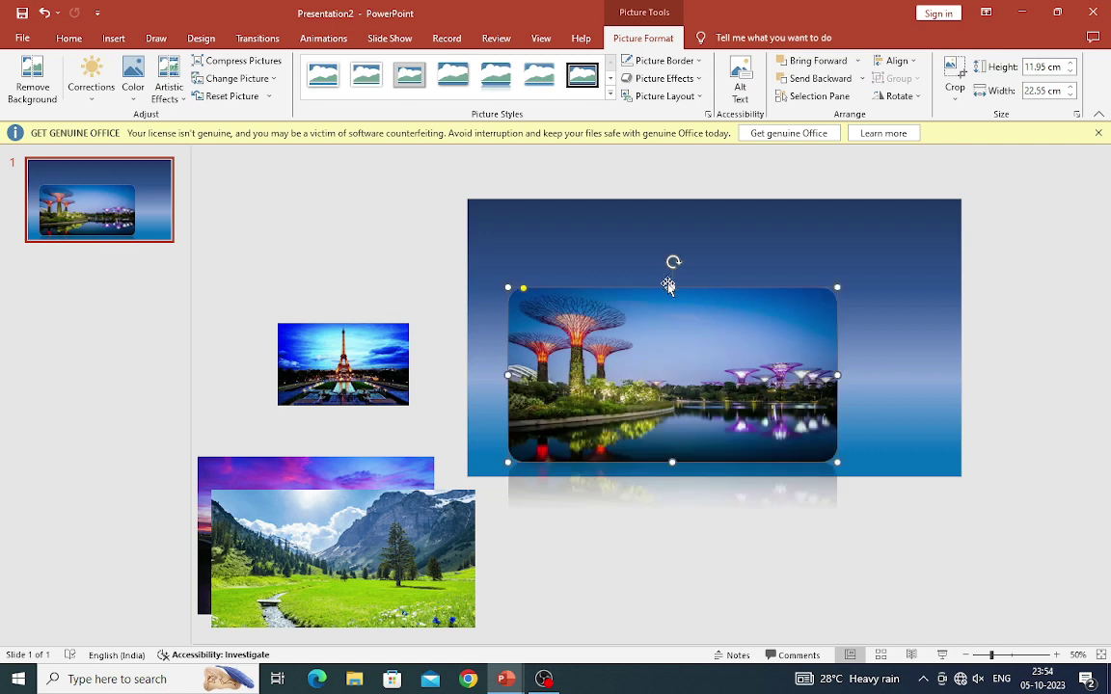
left_click_drag(672, 288, 697, 248)
scroll(697, 247, "down", 1)
left_click_drag(674, 303, 743, 334)
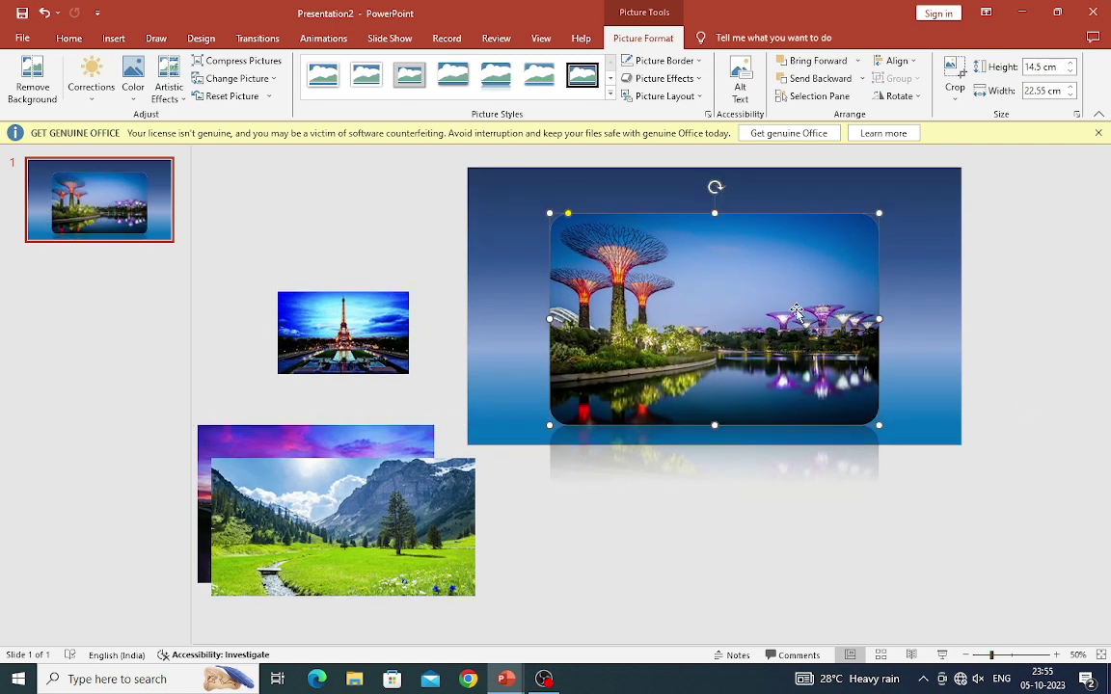
left_click_drag(878, 213, 853, 229)
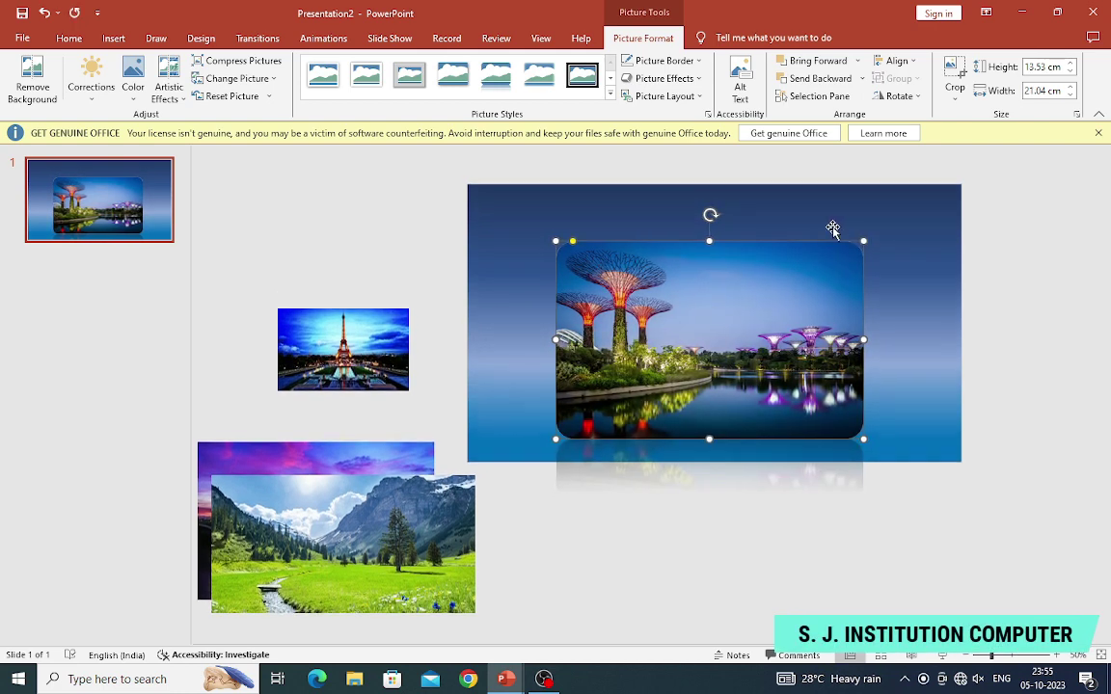
Add a text box above the garden picture reading SINGAPORE.
left_click(114, 37)
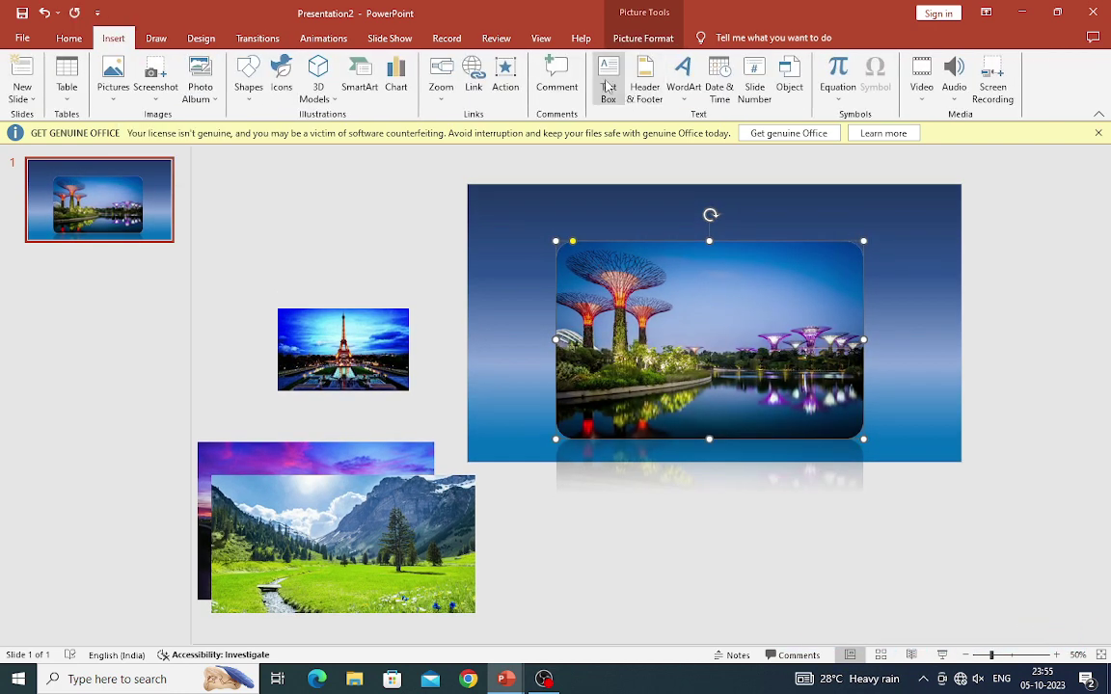
left_click(607, 87)
left_click_drag(797, 263, 798, 263)
type("SING")
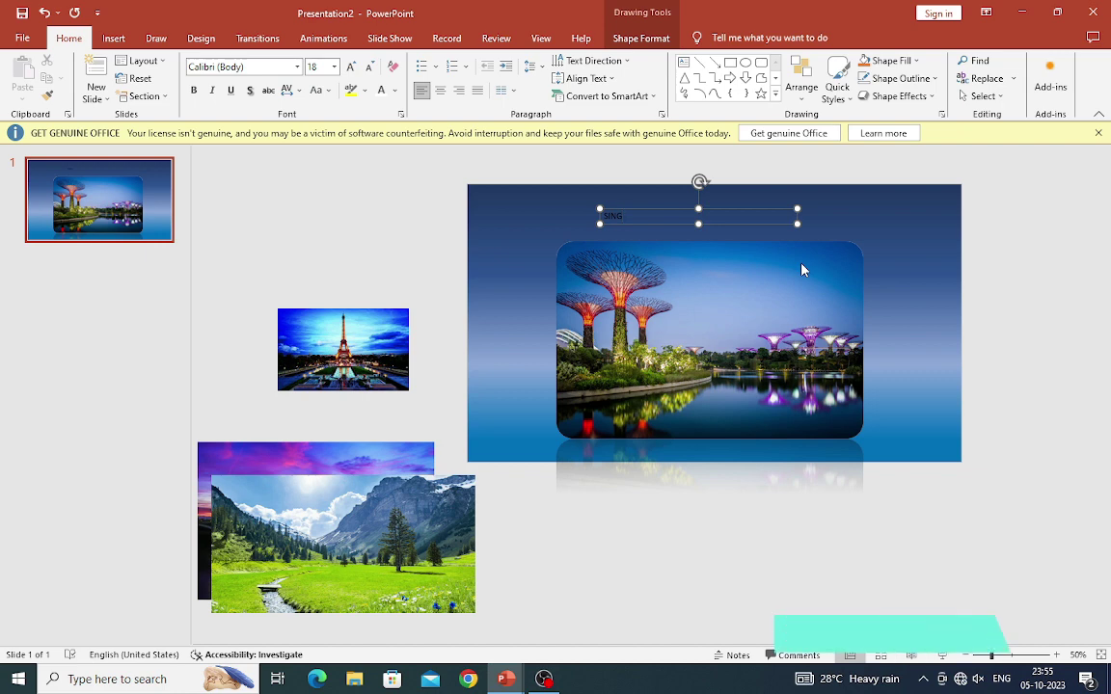
type("APO")
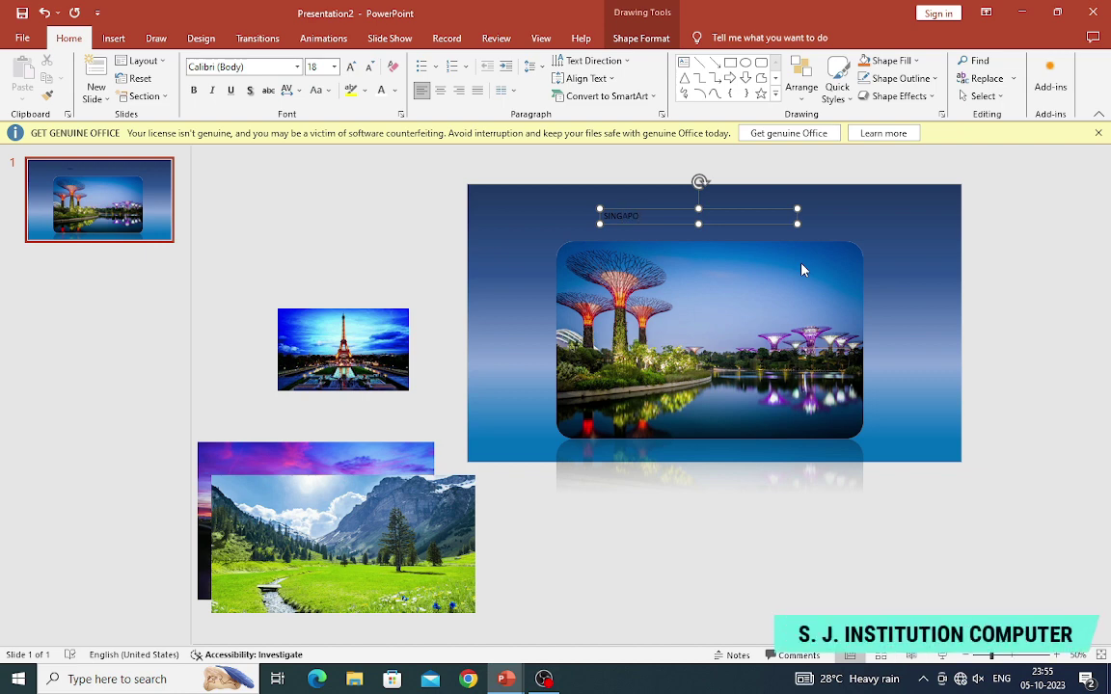
type("RE")
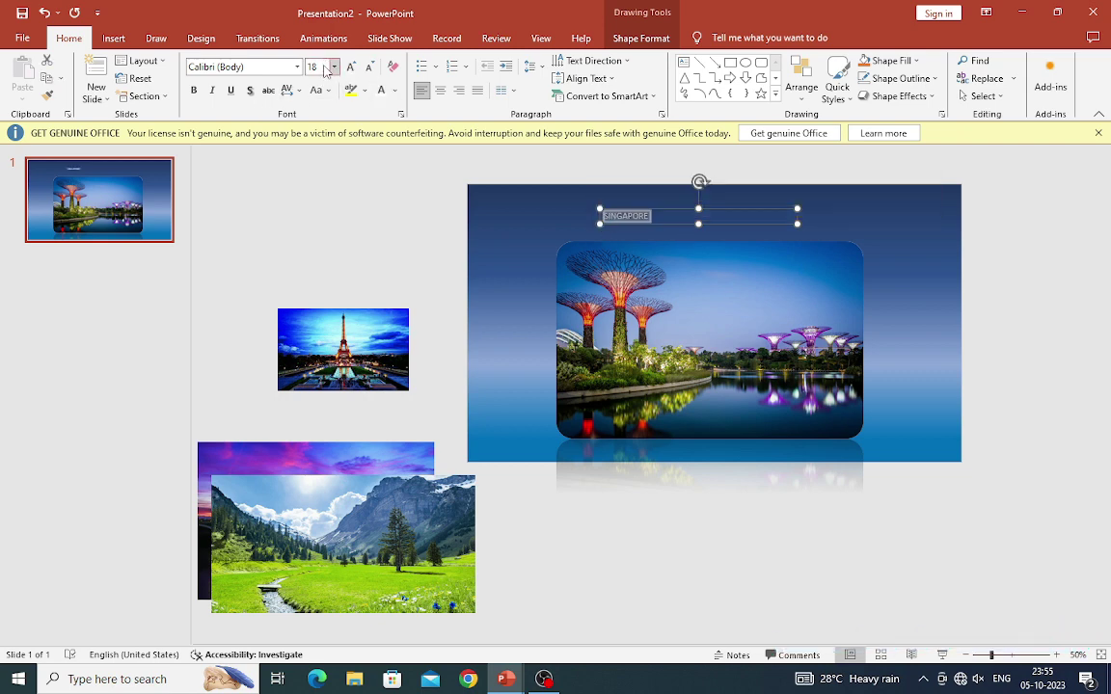
Make the SINGAPORE title bold Algerian, size 80, and widen it to one line.
left_click(194, 90)
left_click(297, 67)
left_click(231, 193)
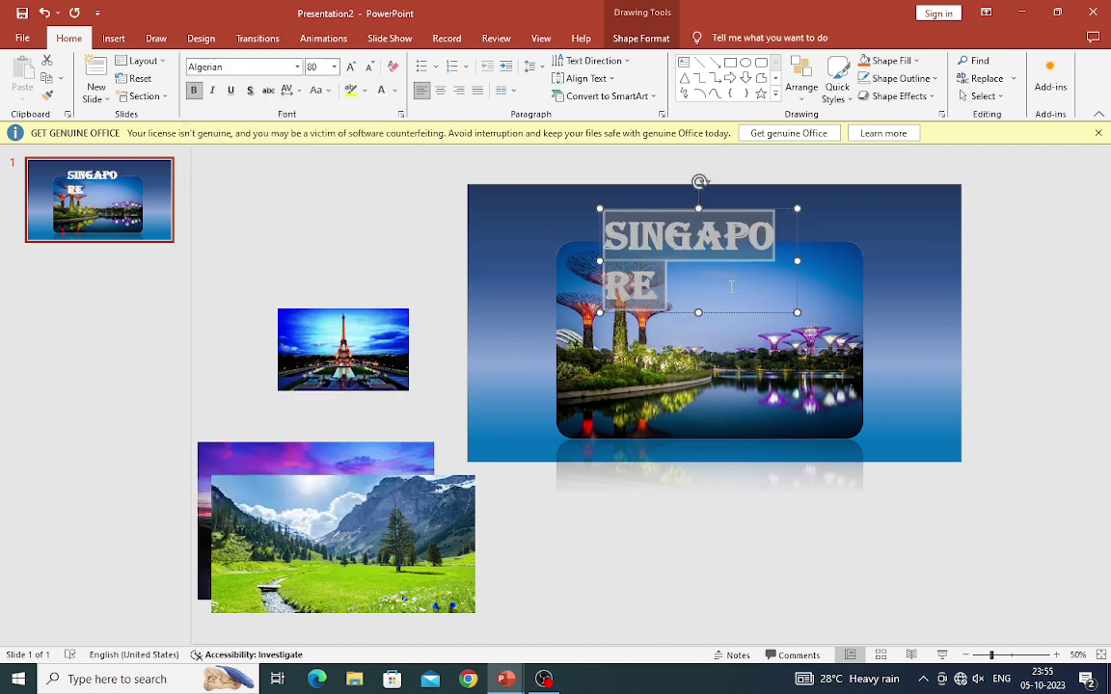
left_click_drag(800, 259, 885, 256)
left_click(800, 205)
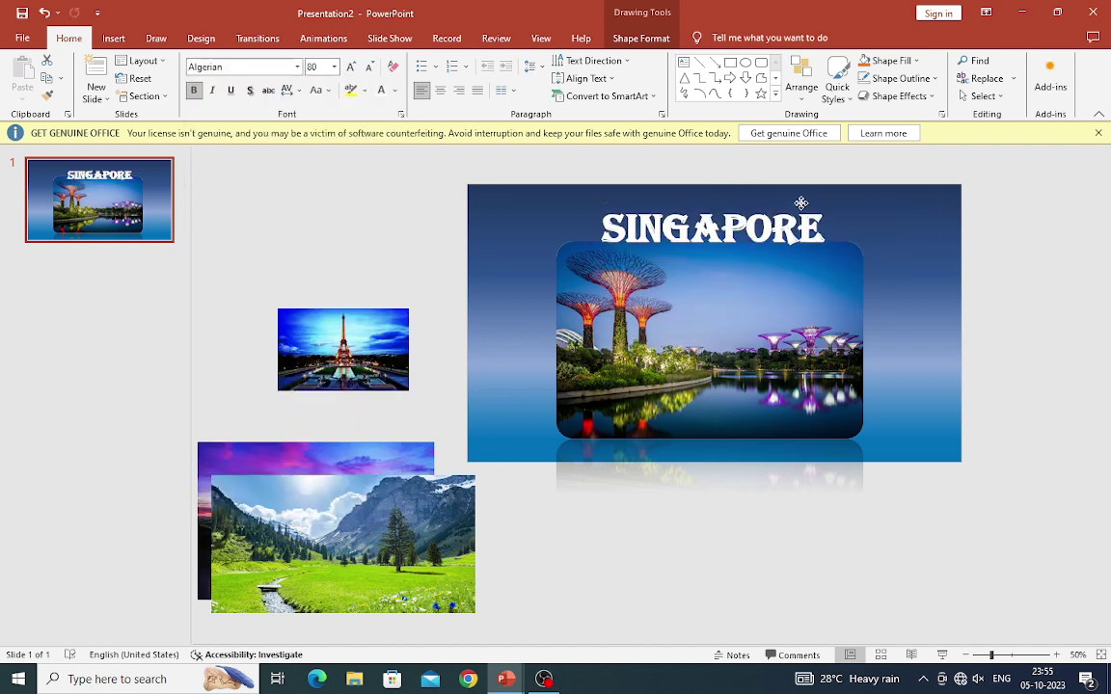
left_click(800, 196)
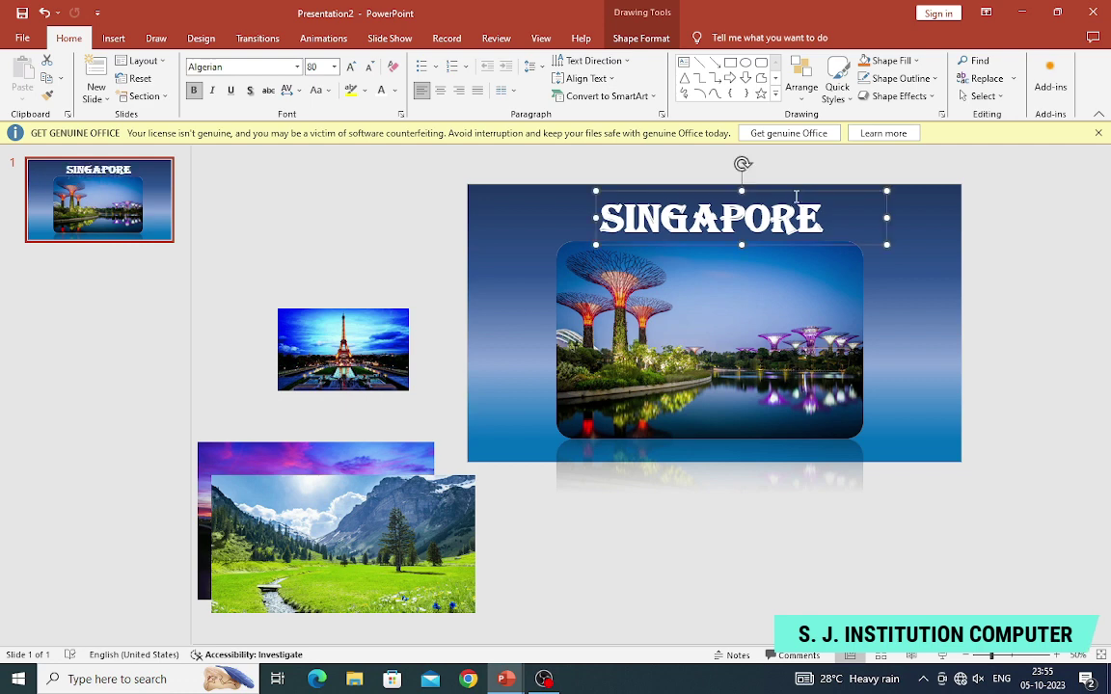
key("ctrl+z")
Give the garden picture a black 4½ pt border.
left_click(638, 335)
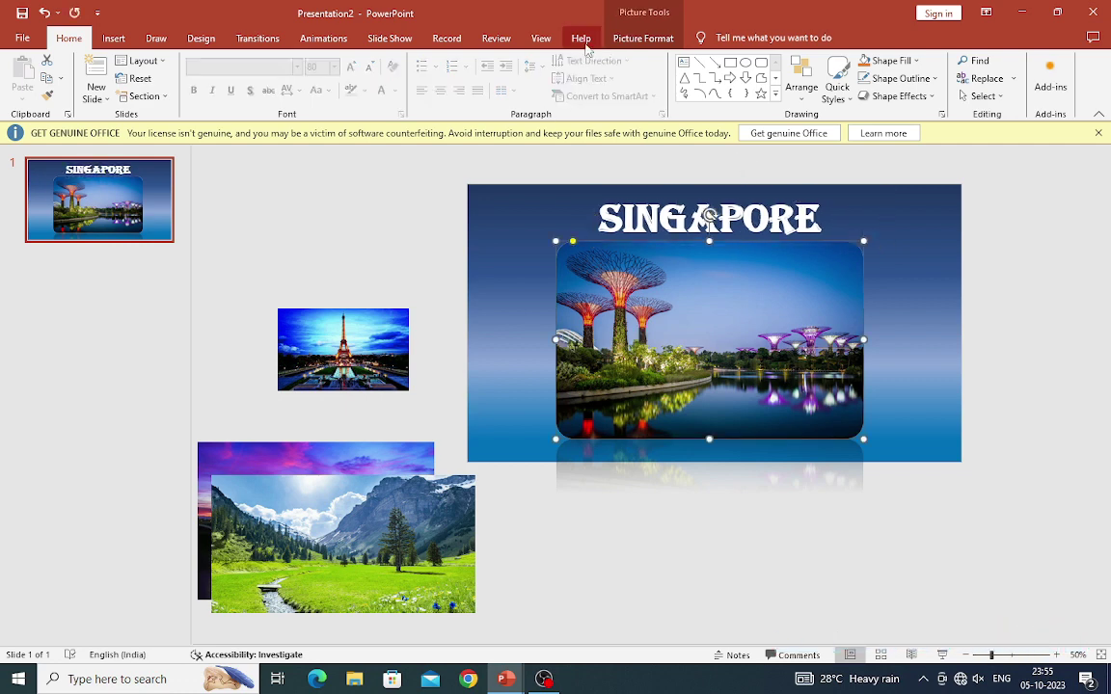
left_click(663, 60)
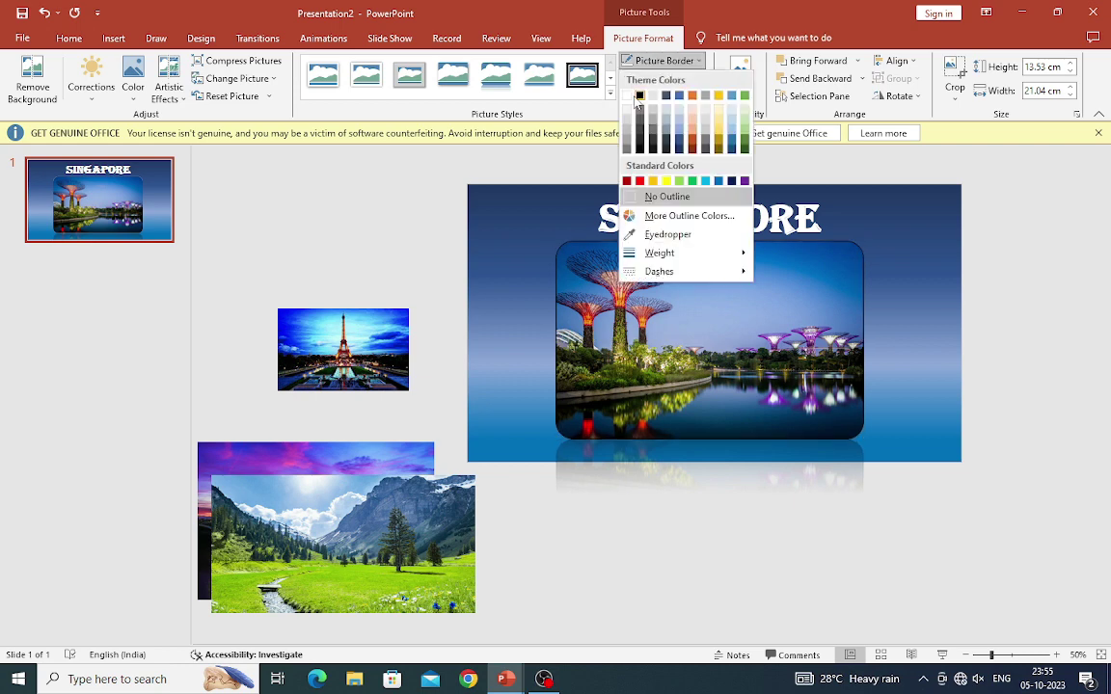
left_click(664, 60)
left_click(663, 60)
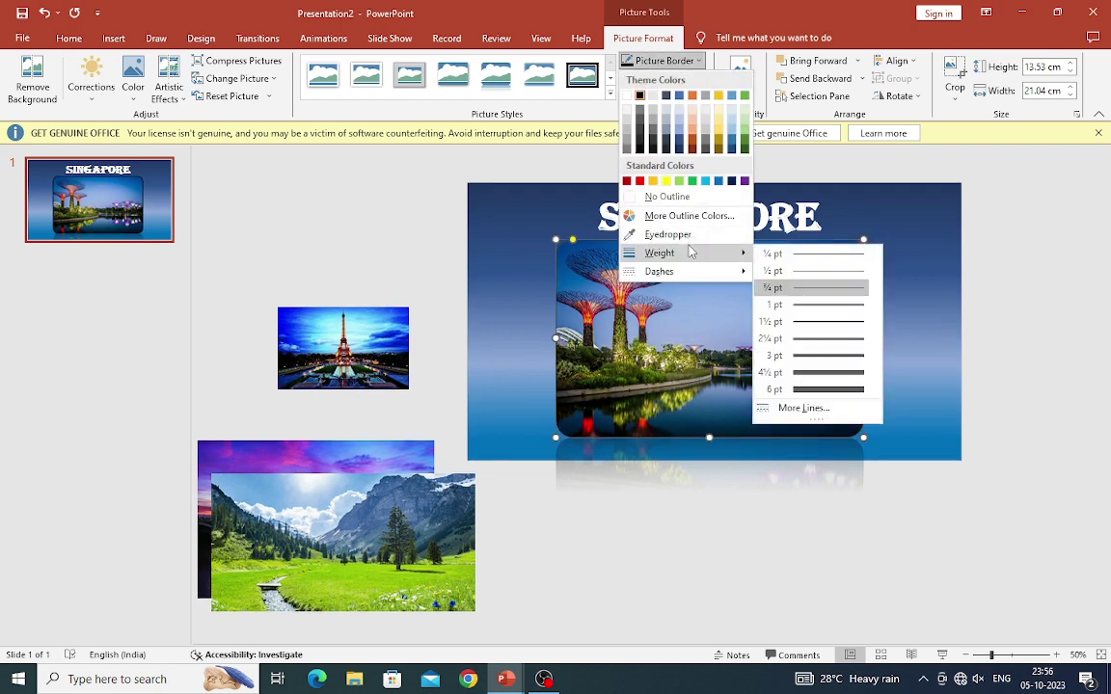
left_click(829, 374)
Give the SINGAPORE title text a black 1 pt outline.
left_click(634, 212)
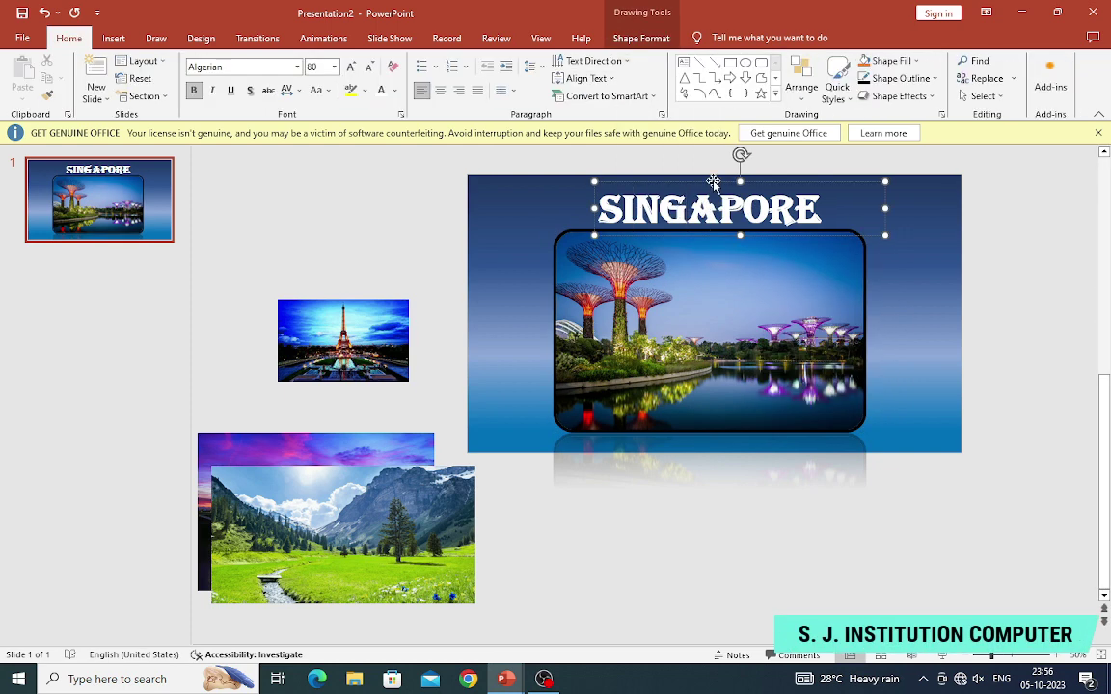
left_click_drag(817, 207, 598, 206)
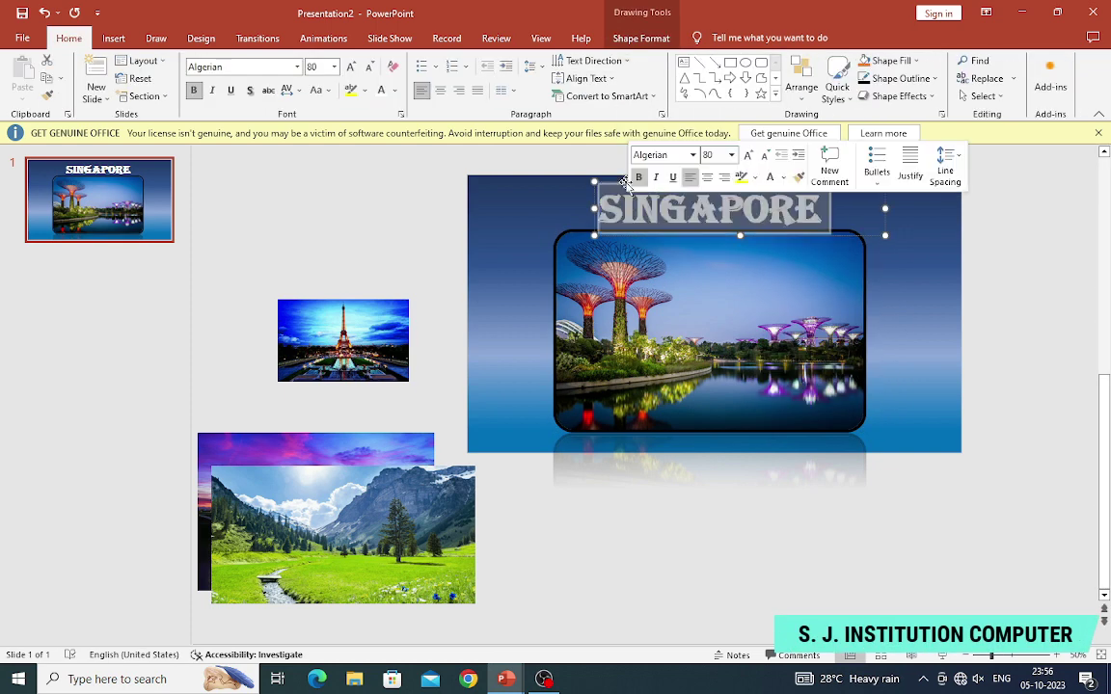
left_click(641, 37)
left_click(677, 81)
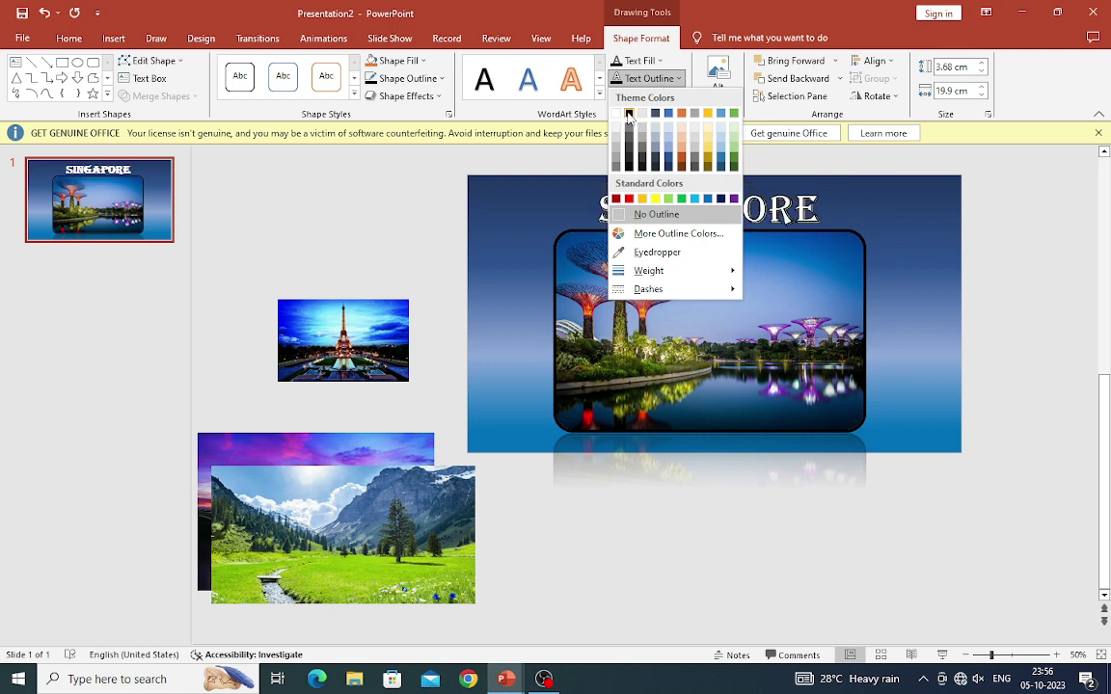
left_click(642, 112)
left_click(678, 78)
mouse_move(648, 270)
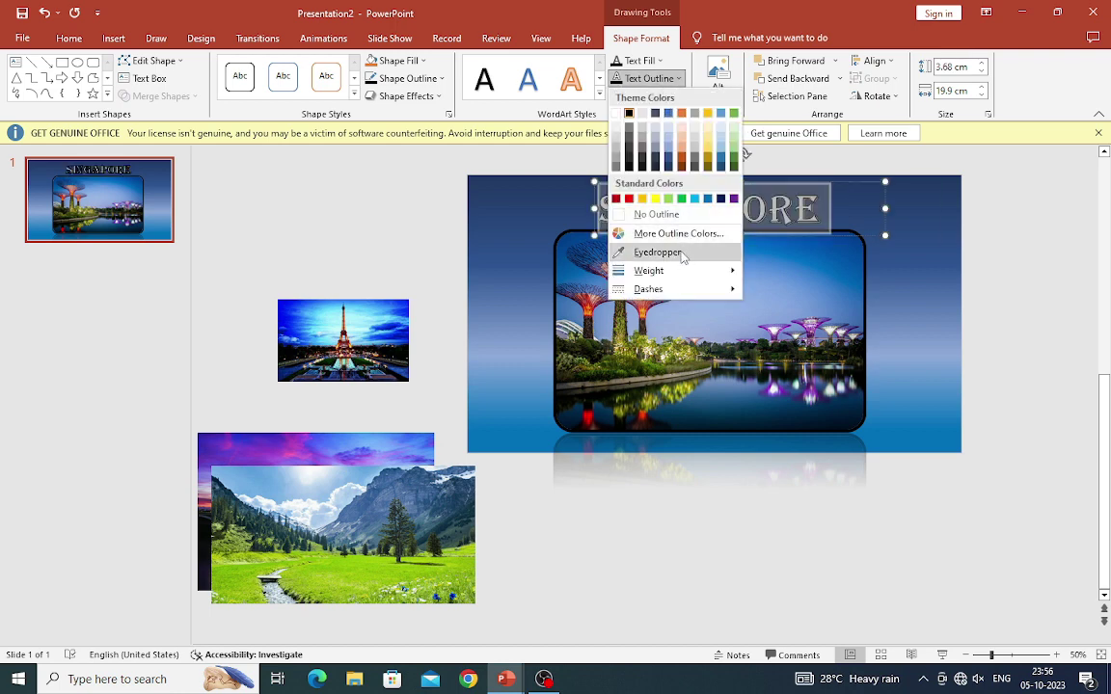
left_click(804, 322)
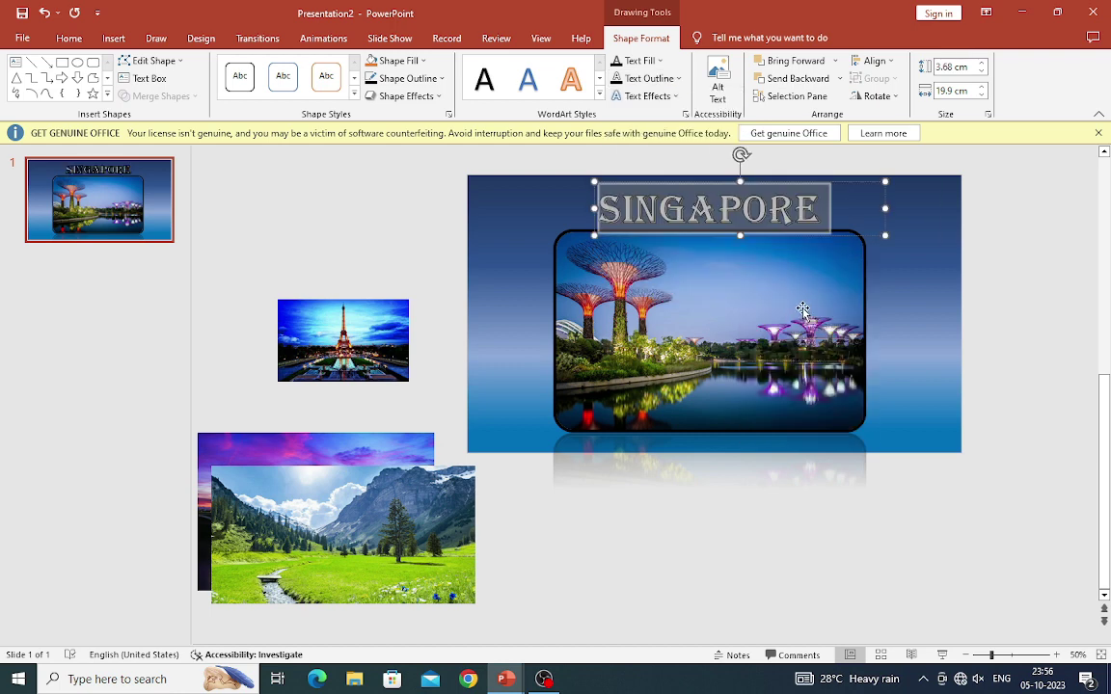
Duplicate slide 1, then push the garden picture off the right edge and the SINGAPORE title above the top.
right_click(108, 205)
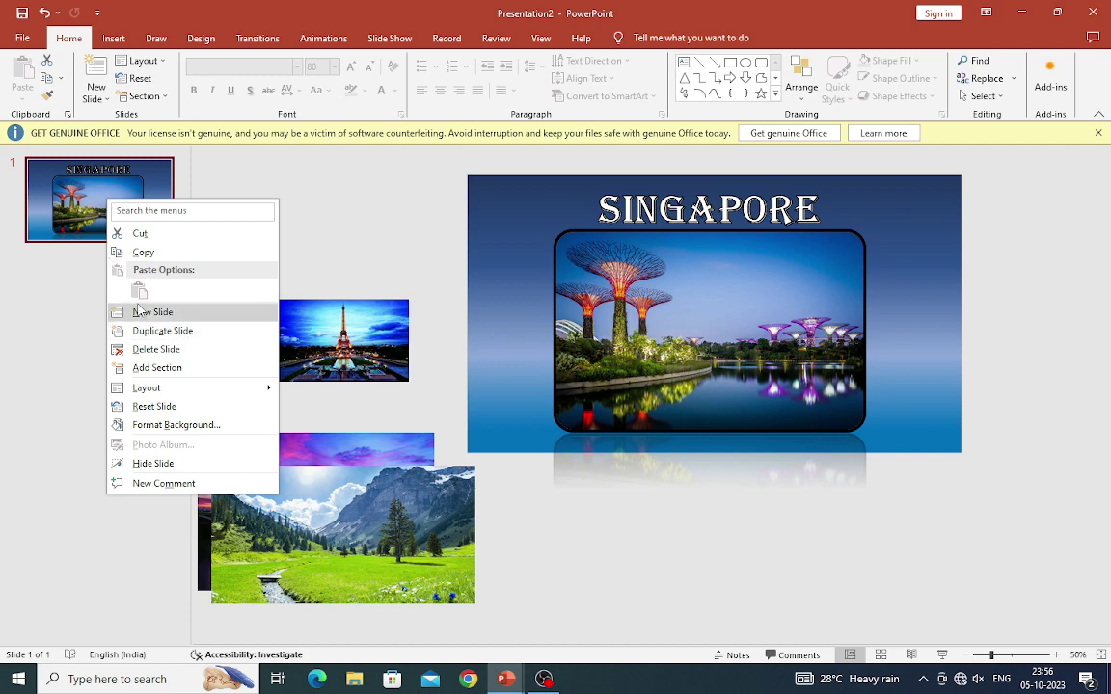
left_click(160, 330)
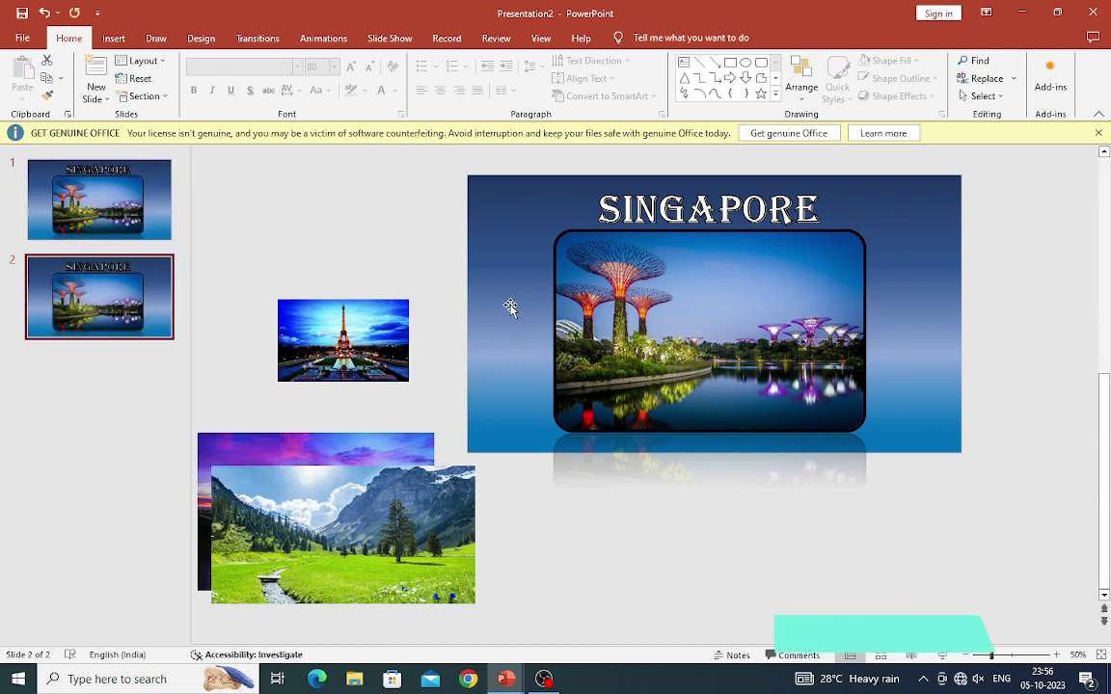
left_click_drag(587, 329, 628, 329)
key("Right")
key("Right")
key("Right")
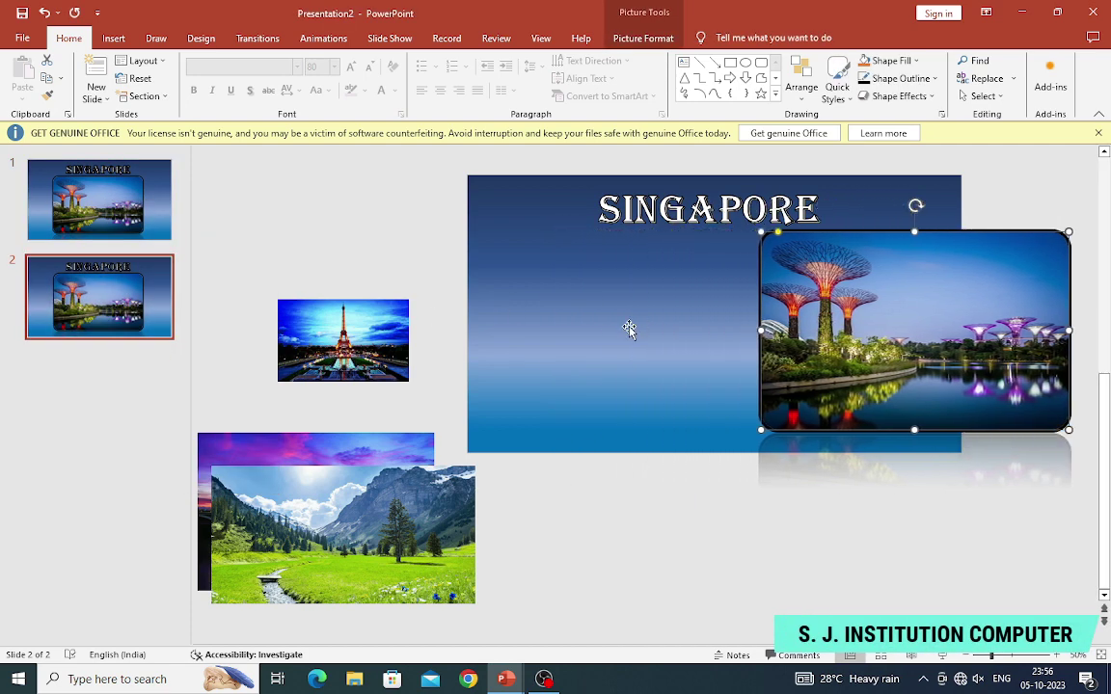
left_click(685, 197)
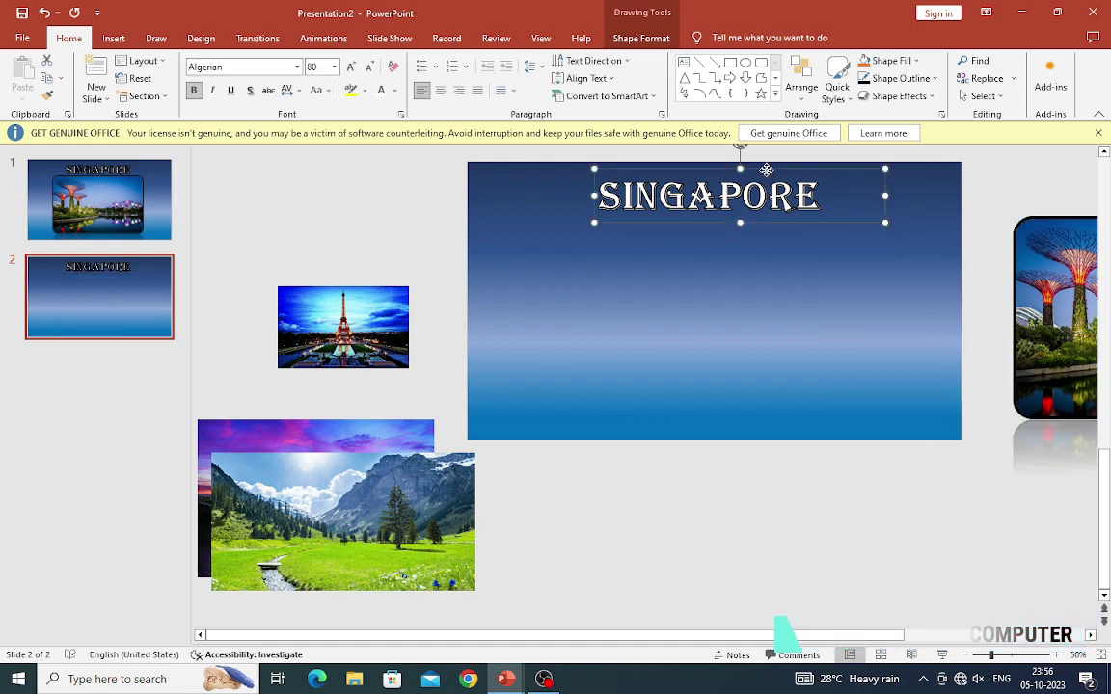
key("Up")
key("Up")
key("Up")
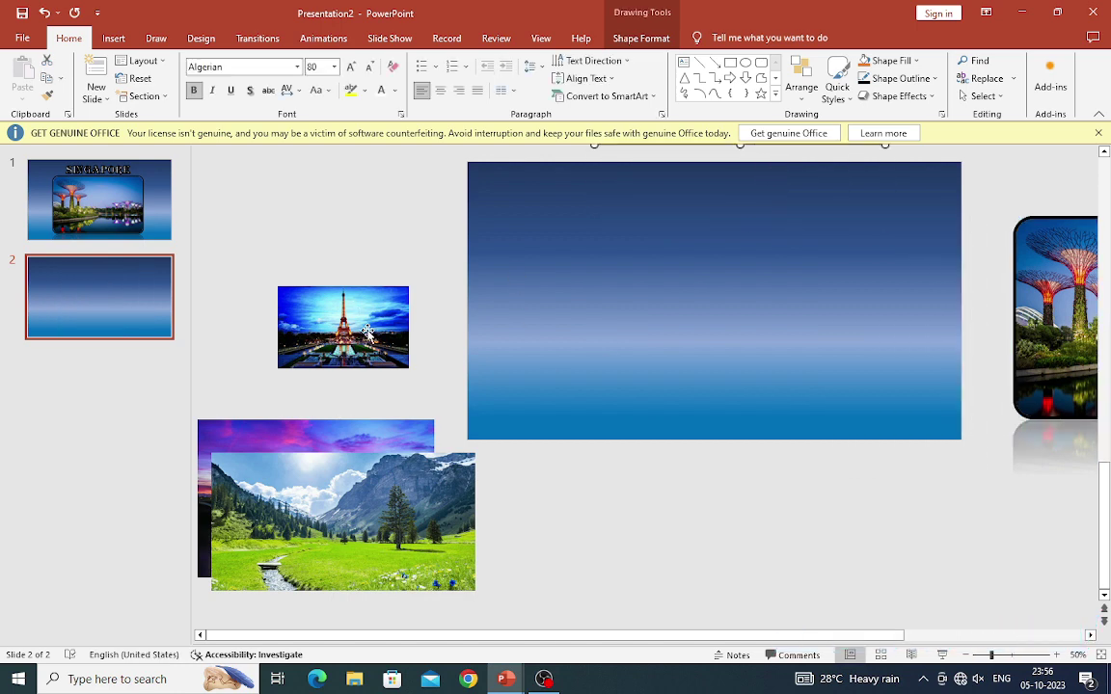
left_click(368, 331)
Apply the rounded reflected frame style to the Eiffel Tower photo.
left_click(643, 38)
mouse_move(522, 103)
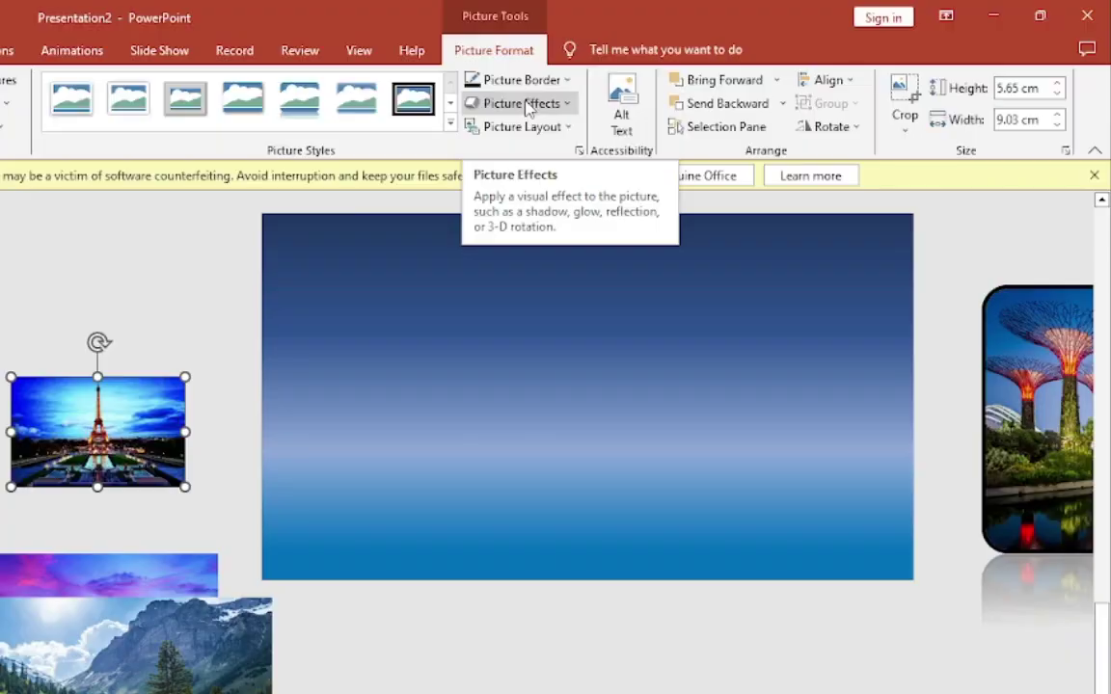
left_click(666, 78)
key("Escape")
left_click(550, 79)
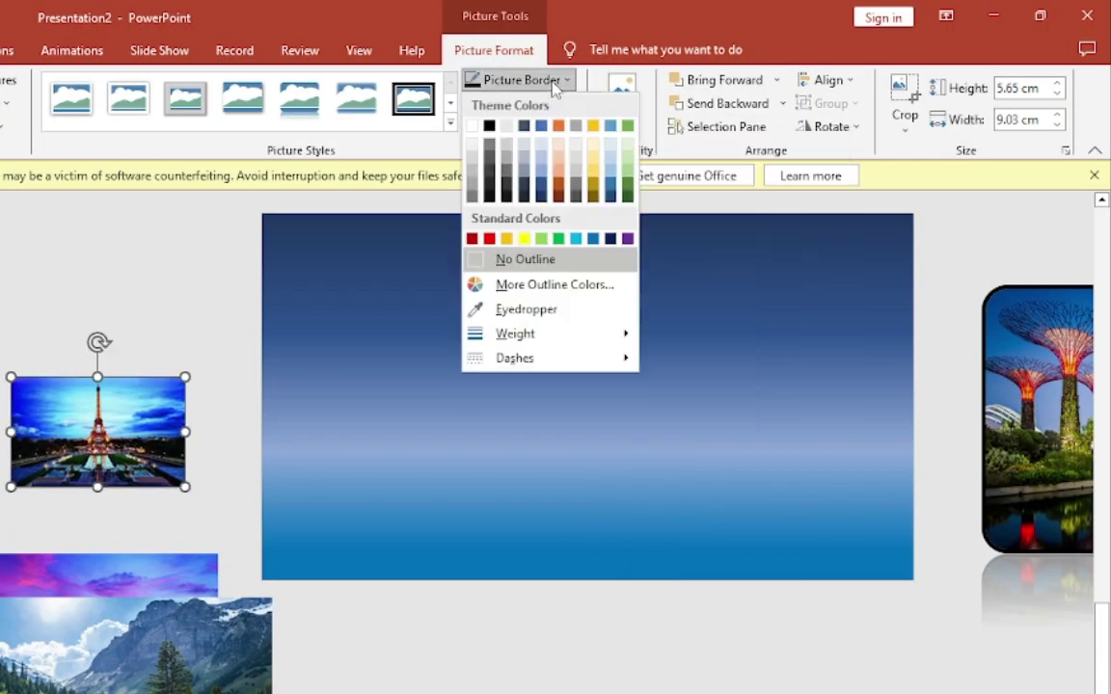
key("Escape")
left_click(526, 81)
mouse_move(515, 334)
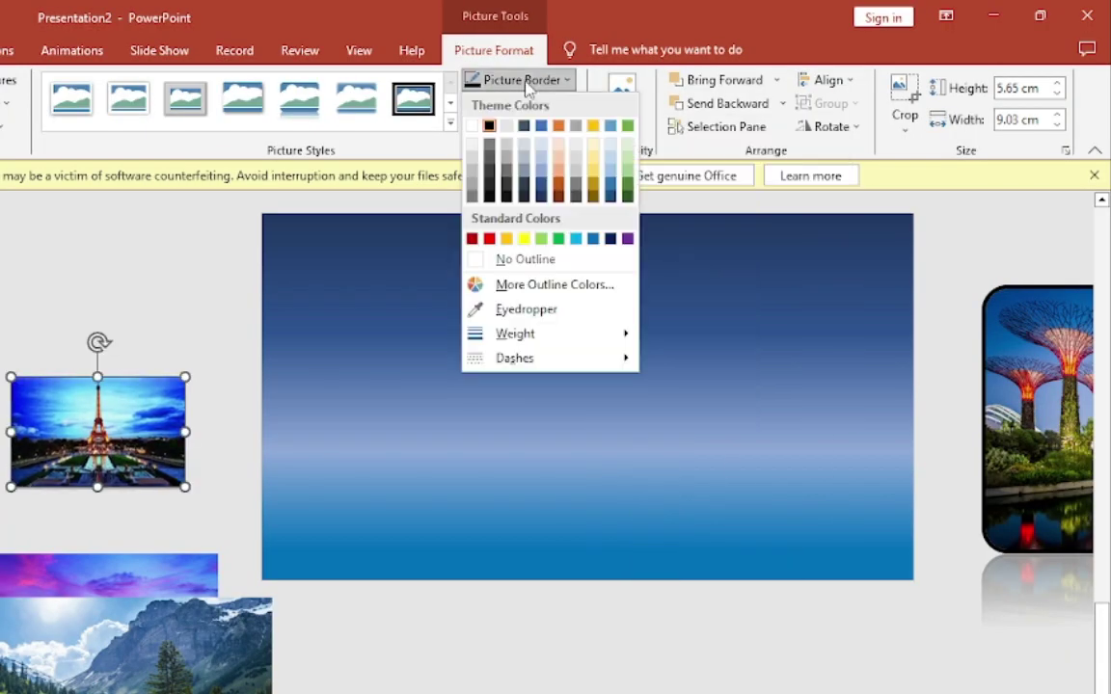
left_click(757, 512)
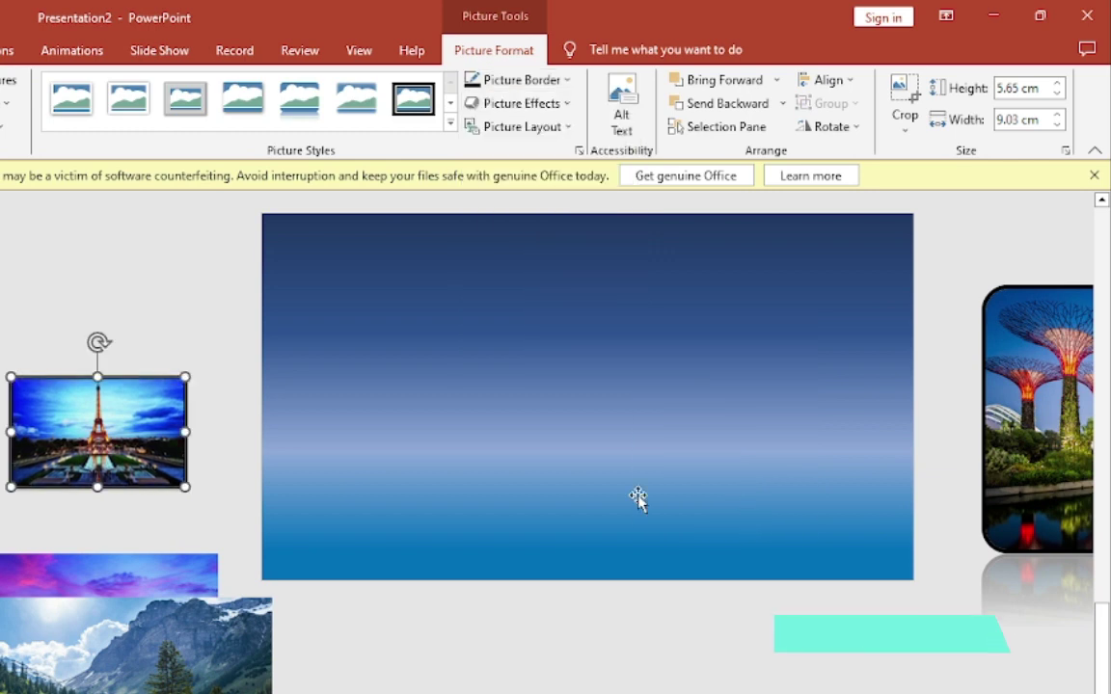
left_click(451, 122)
left_click(298, 99)
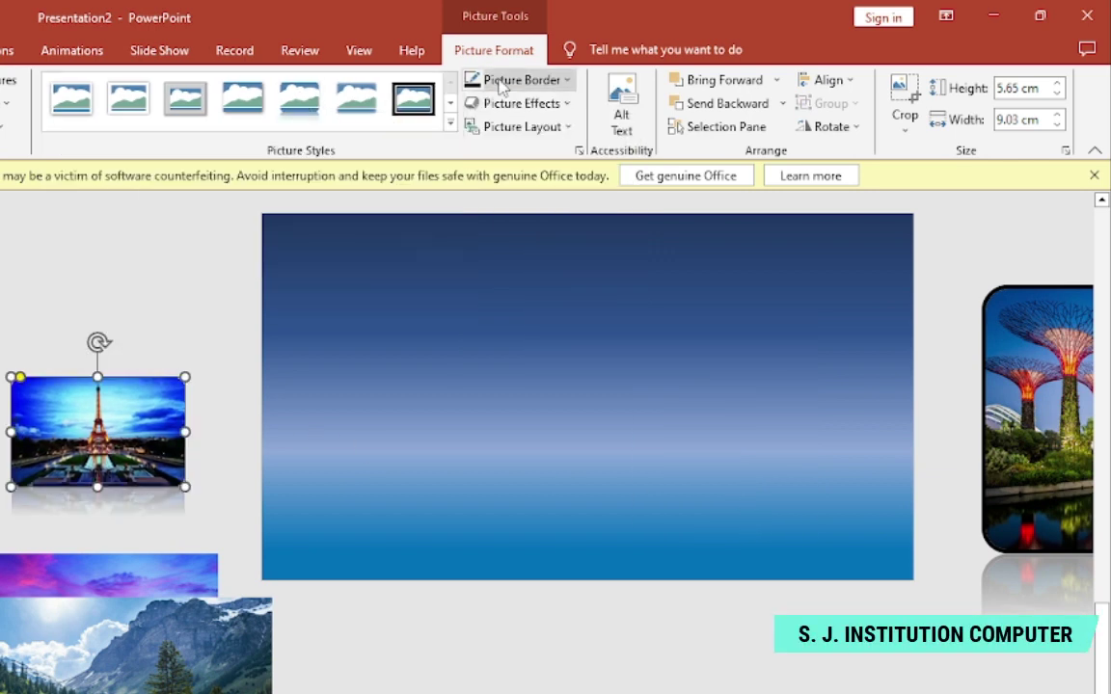
Give the Eiffel Tower photo a black 6 pt border.
left_click(526, 80)
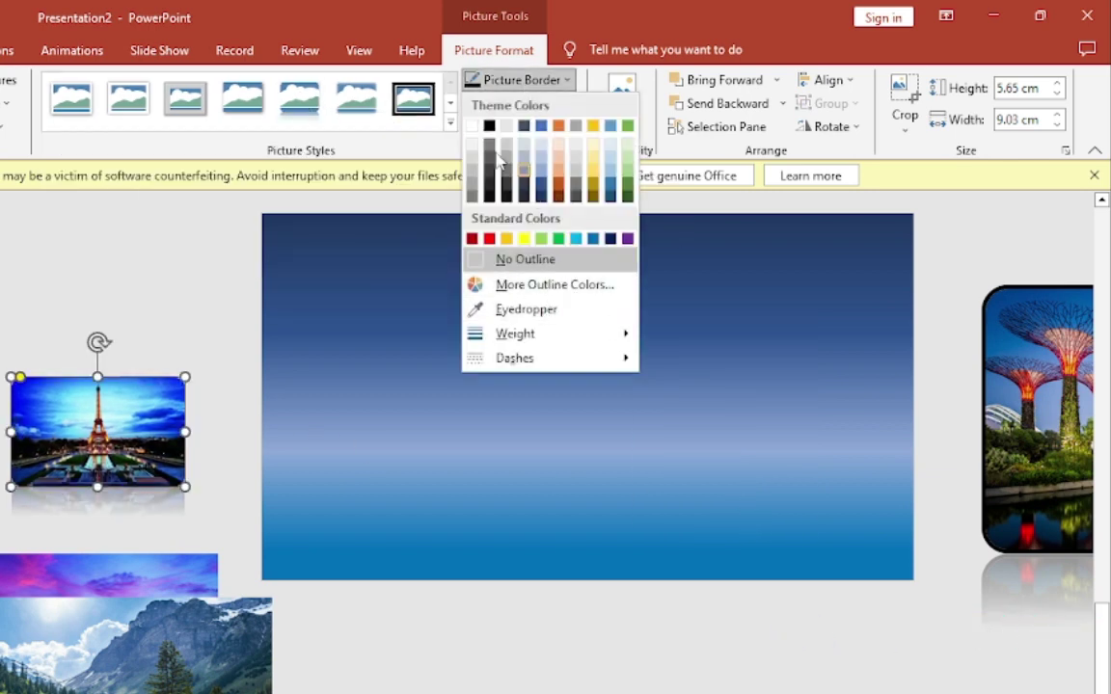
left_click(526, 250)
left_click(525, 80)
mouse_move(514, 334)
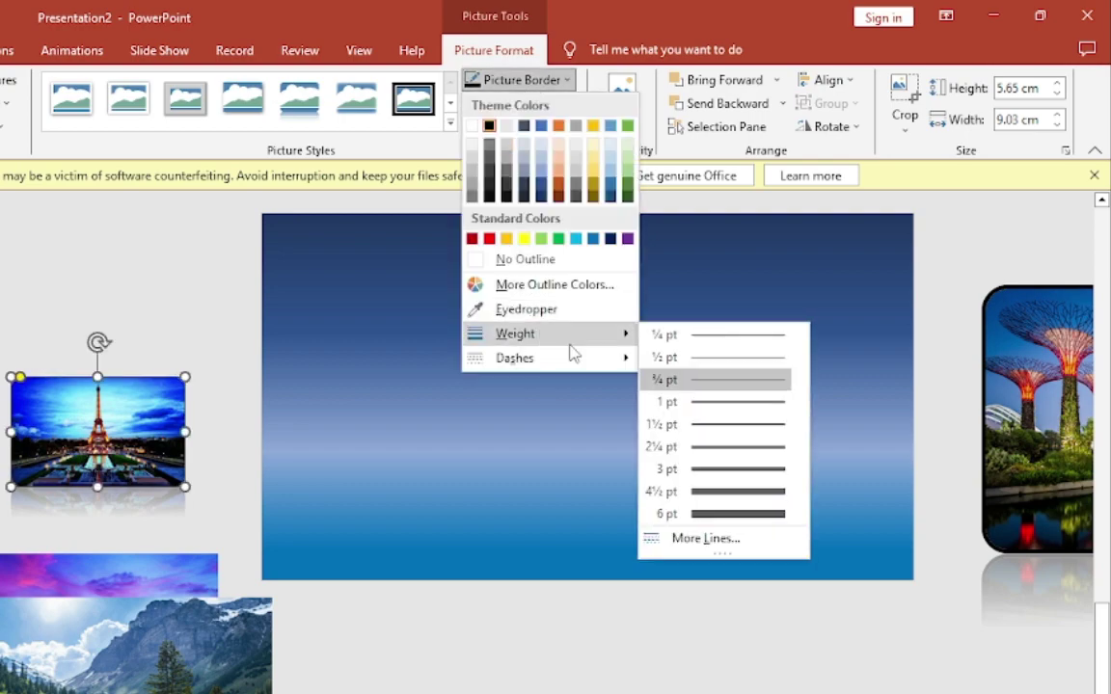
left_click(743, 513)
Enlarge the Eiffel Tower photo, bring it to front and centre it on slide 2.
left_click_drag(409, 384, 577, 473)
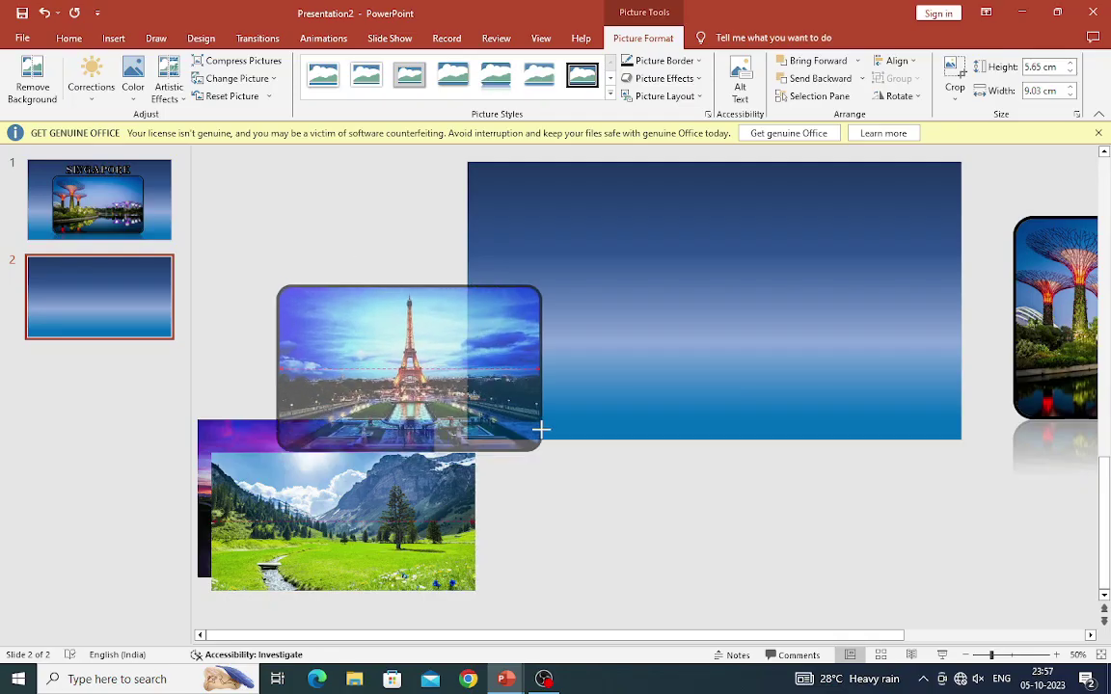
left_click_drag(406, 343, 266, 280)
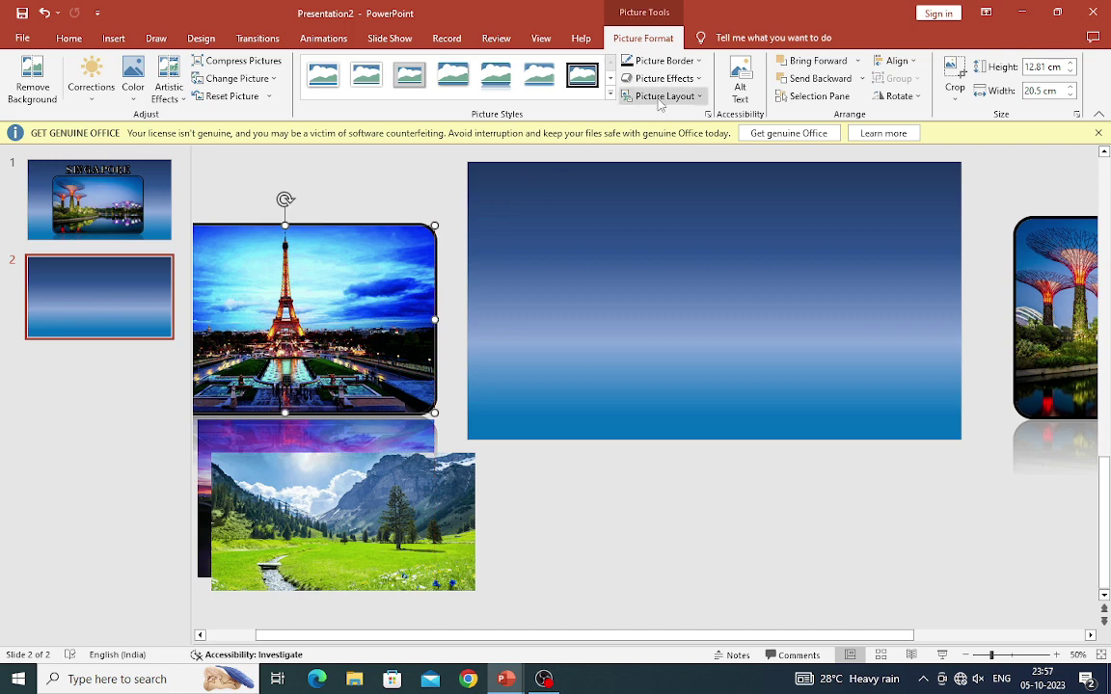
left_click(854, 62)
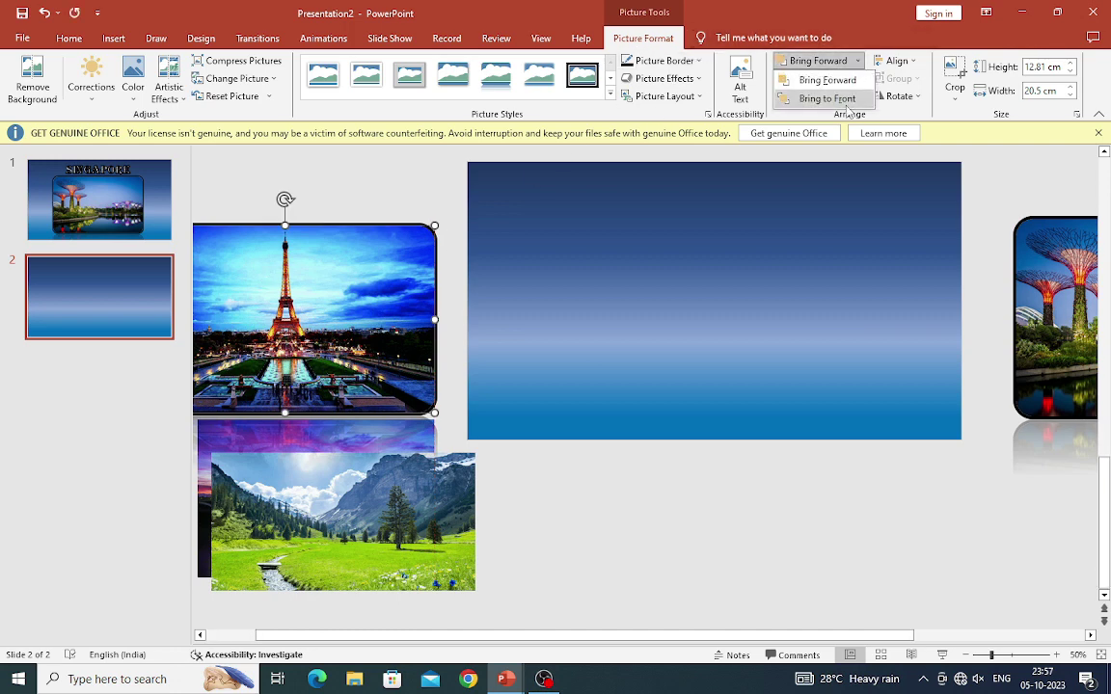
left_click(826, 99)
left_click_drag(346, 295, 749, 278)
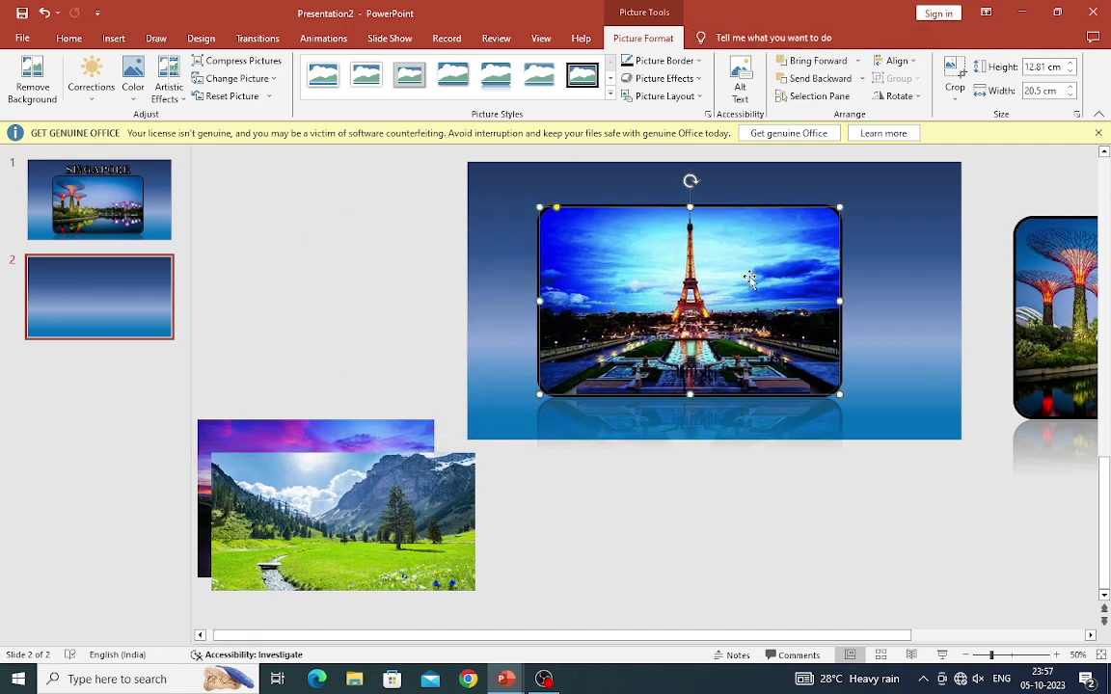
left_click_drag(643, 247, 659, 240)
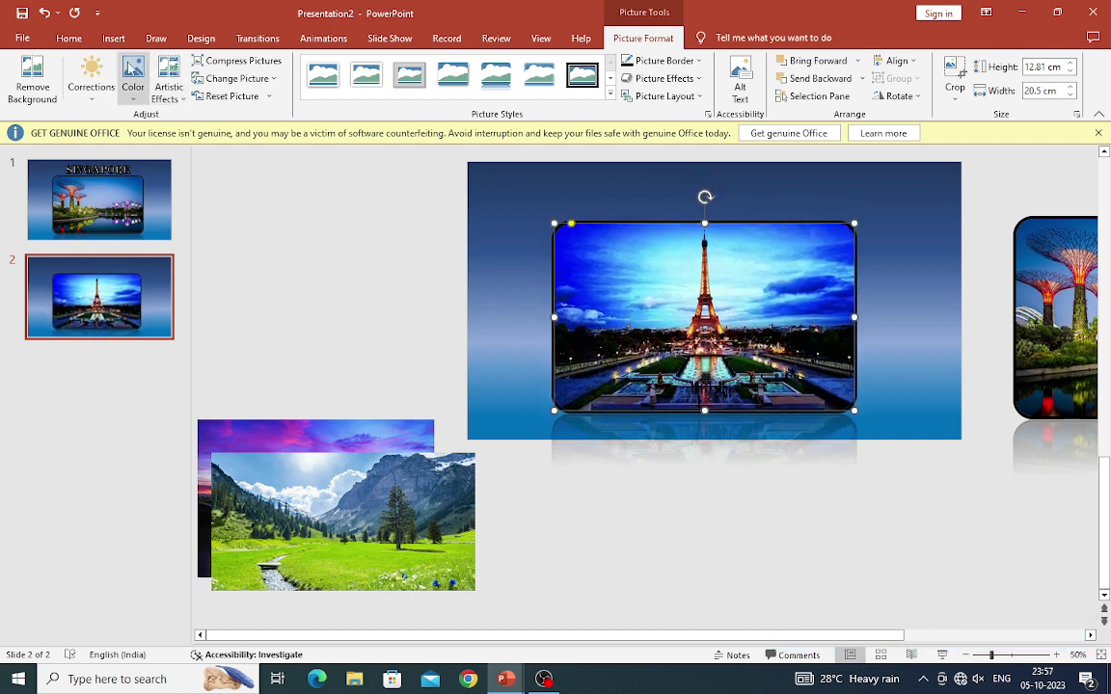
scroll(628, 211, "up", 1)
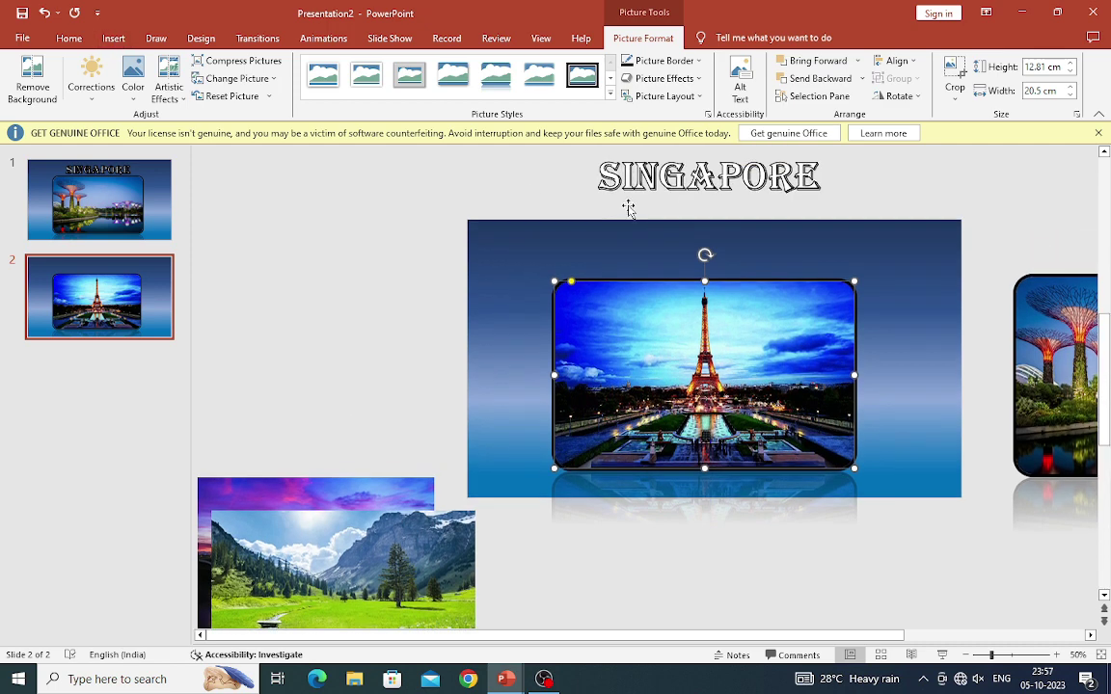
Add a text box reading PARIS on slide 2.
left_click(114, 37)
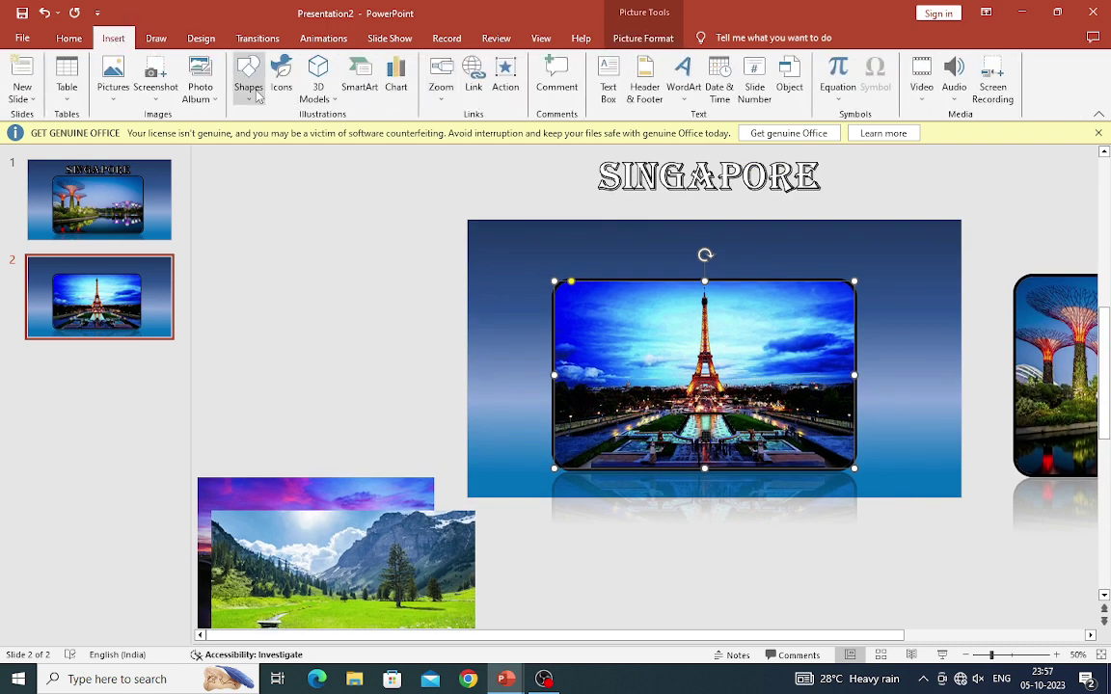
left_click(608, 86)
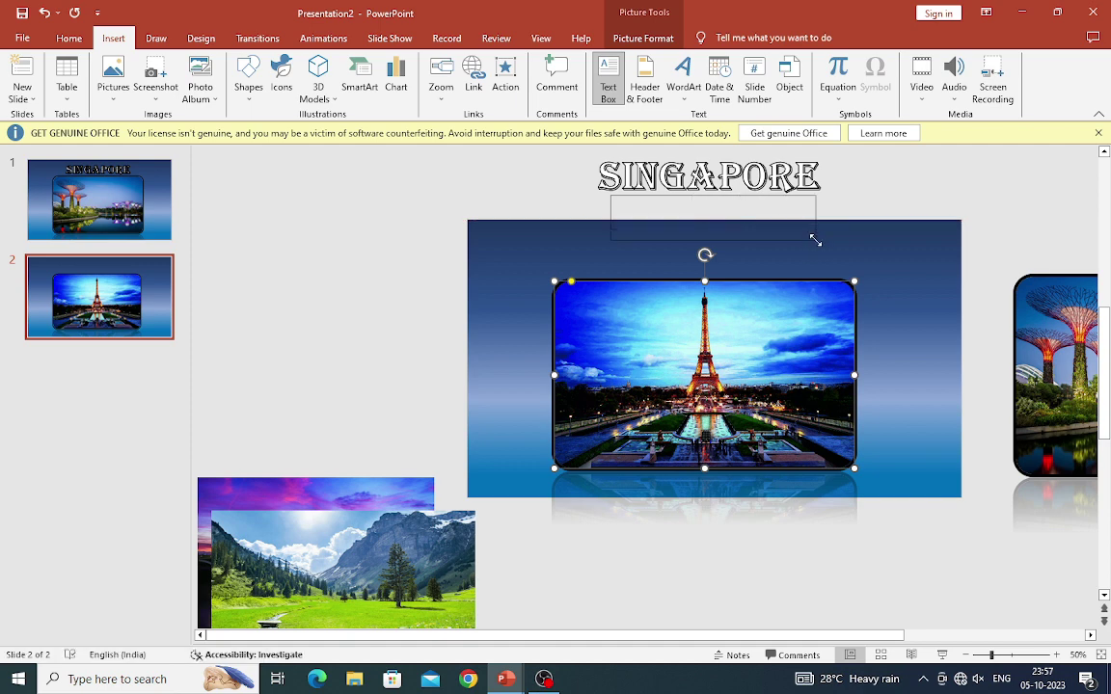
left_click_drag(815, 240, 814, 240)
type("Pa")
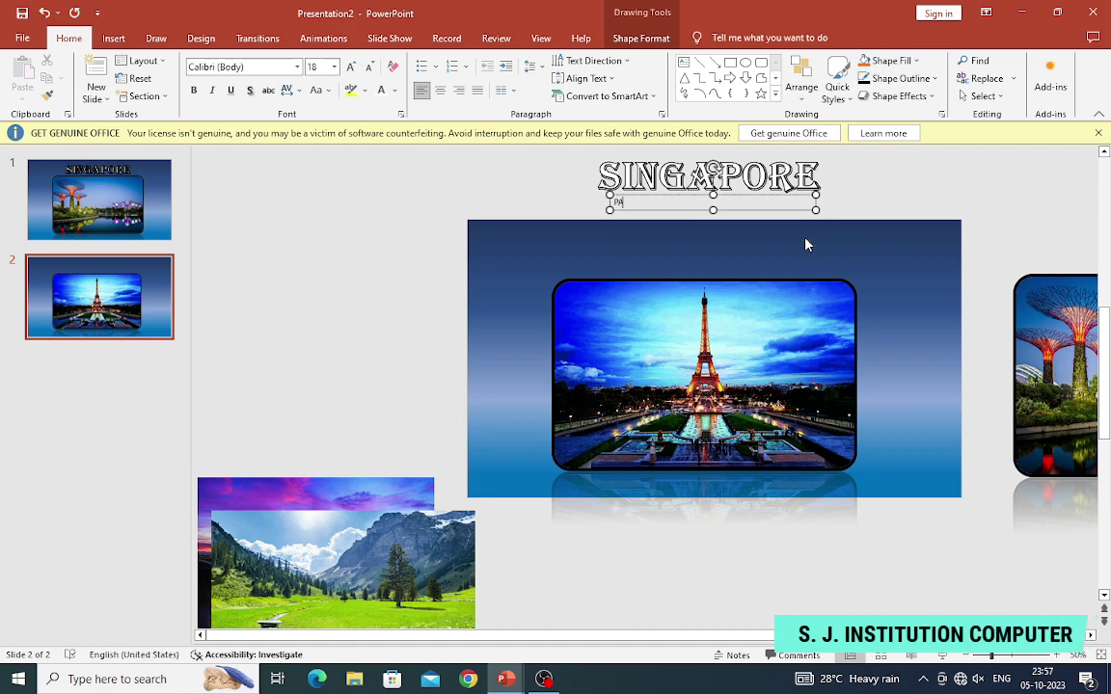
type("RIS")
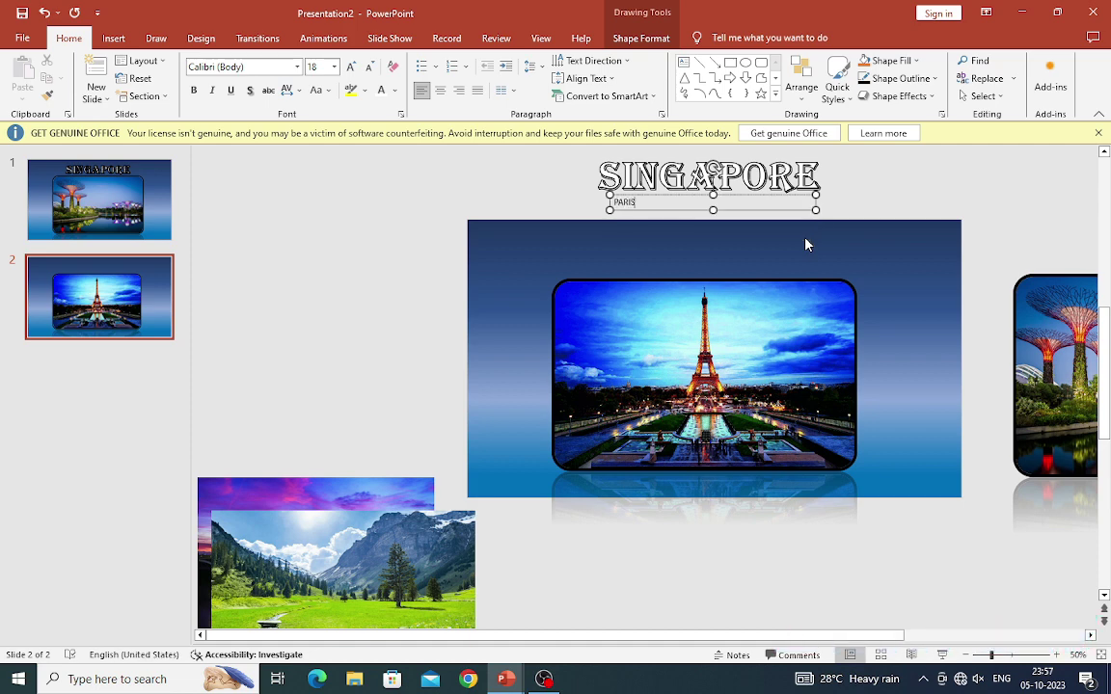
Make PARIS bold Algerian at size 96 and move it to the top of the slide.
left_click(609, 203)
type("80")
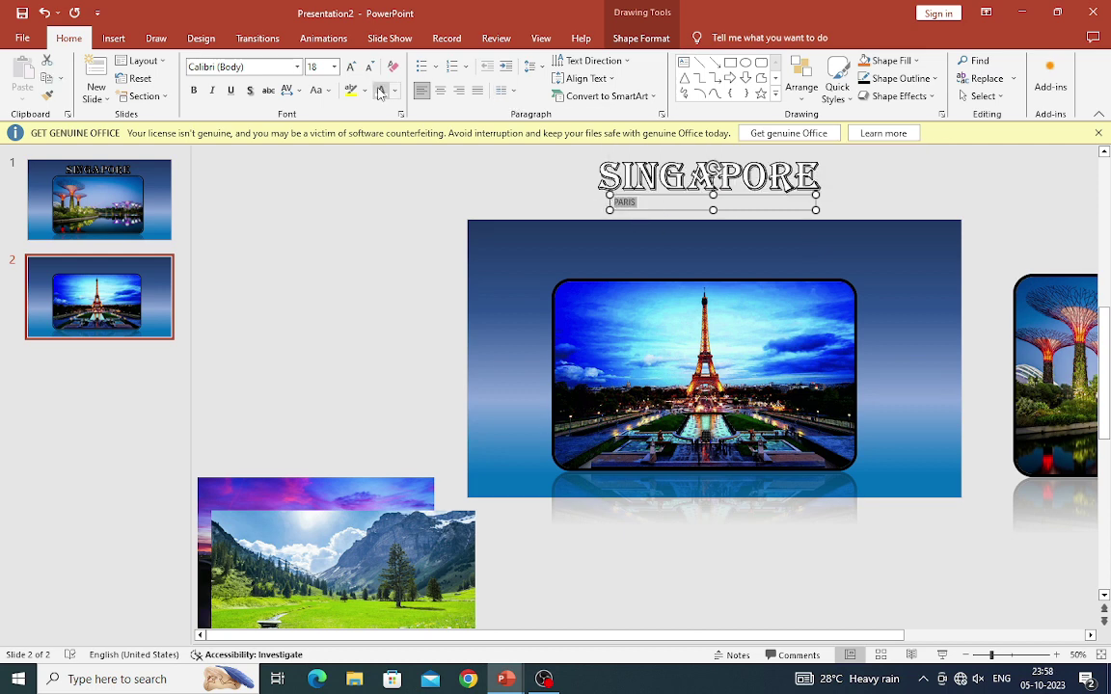
left_click(193, 90)
left_click(297, 67)
left_click(232, 155)
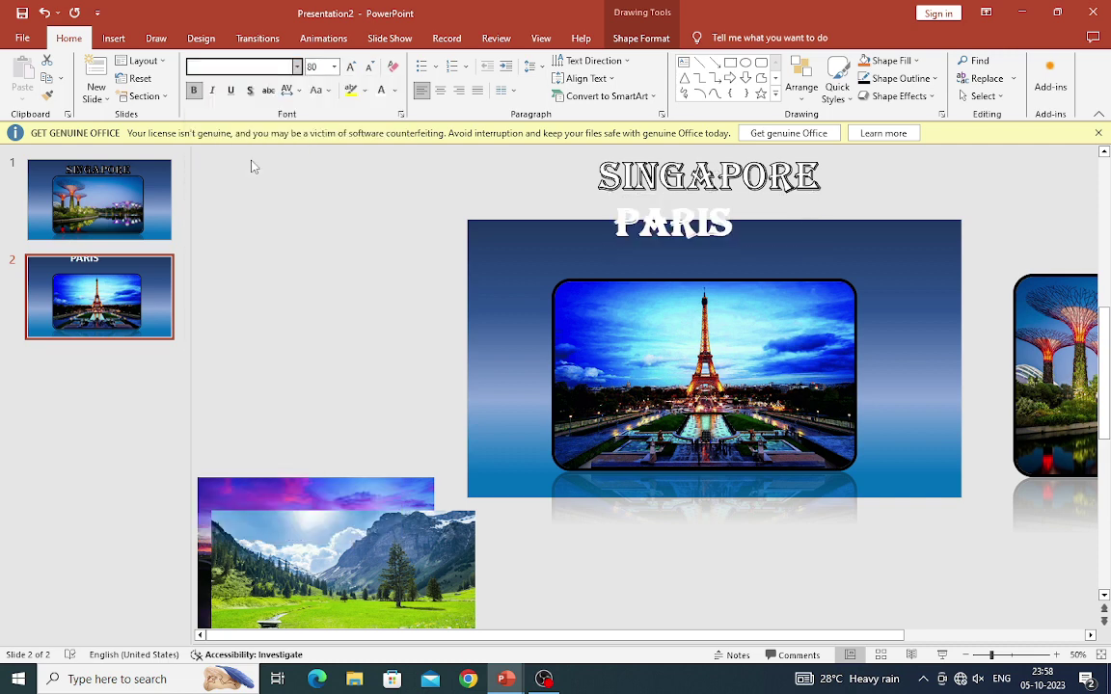
left_click(351, 67)
left_click(351, 66)
left_click_drag(730, 197, 742, 221)
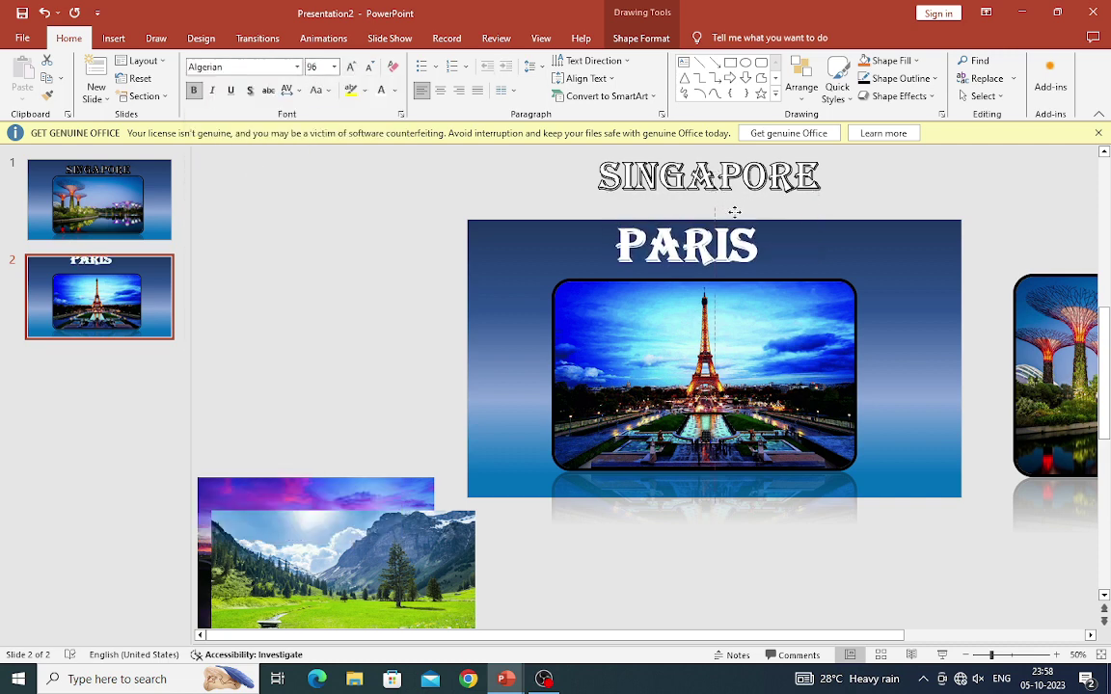
Give the PARIS title a black 3 pt text outline and nudge it down and left.
left_click(634, 41)
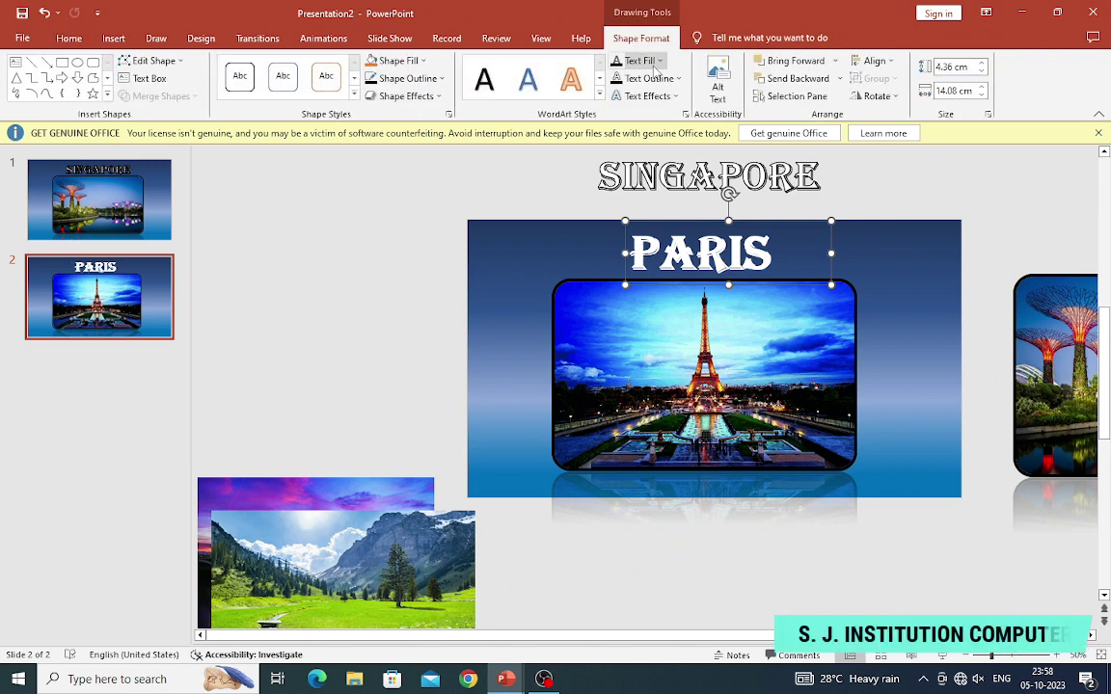
left_click(648, 78)
left_click(632, 116)
left_click(648, 78)
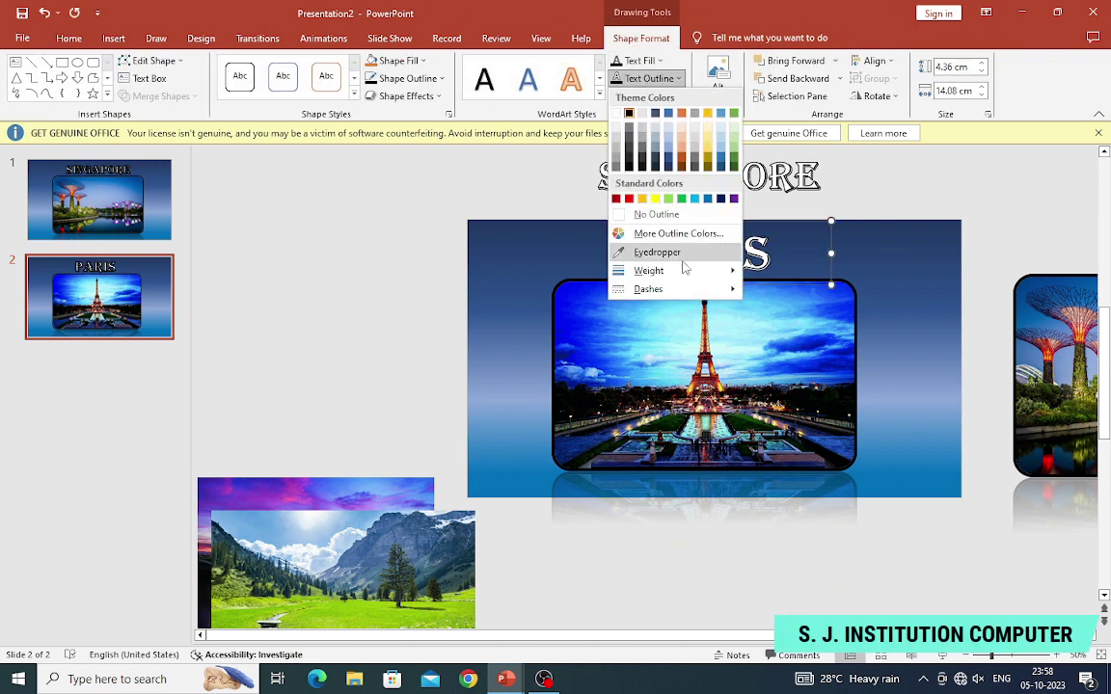
mouse_move(675, 271)
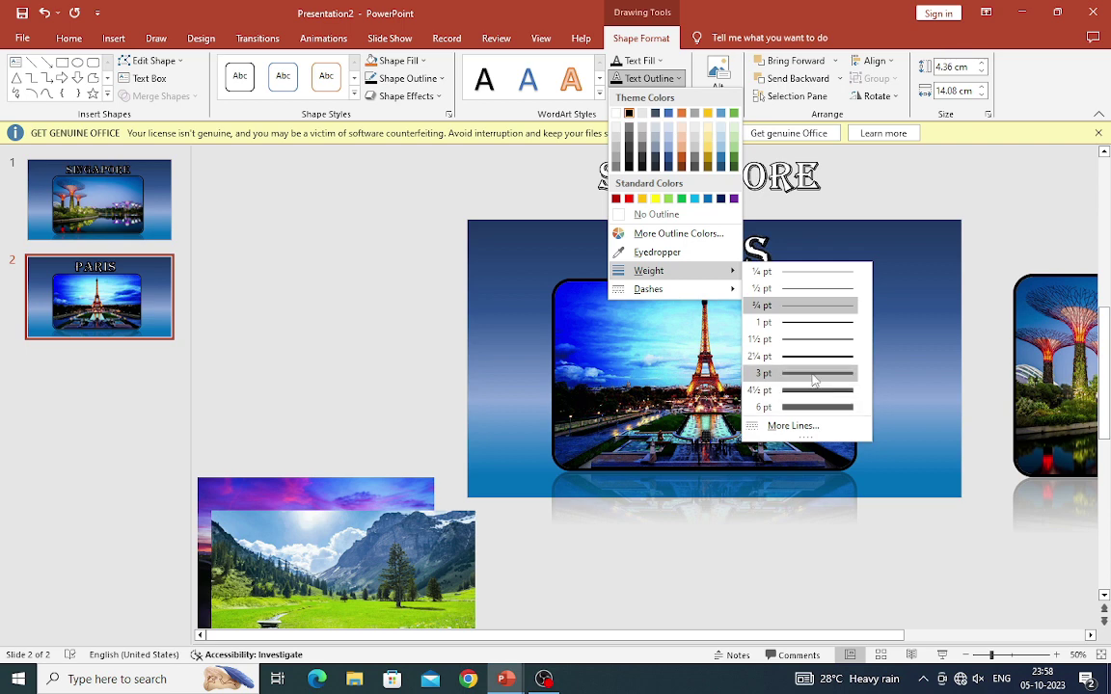
left_click(813, 379)
key("Down")
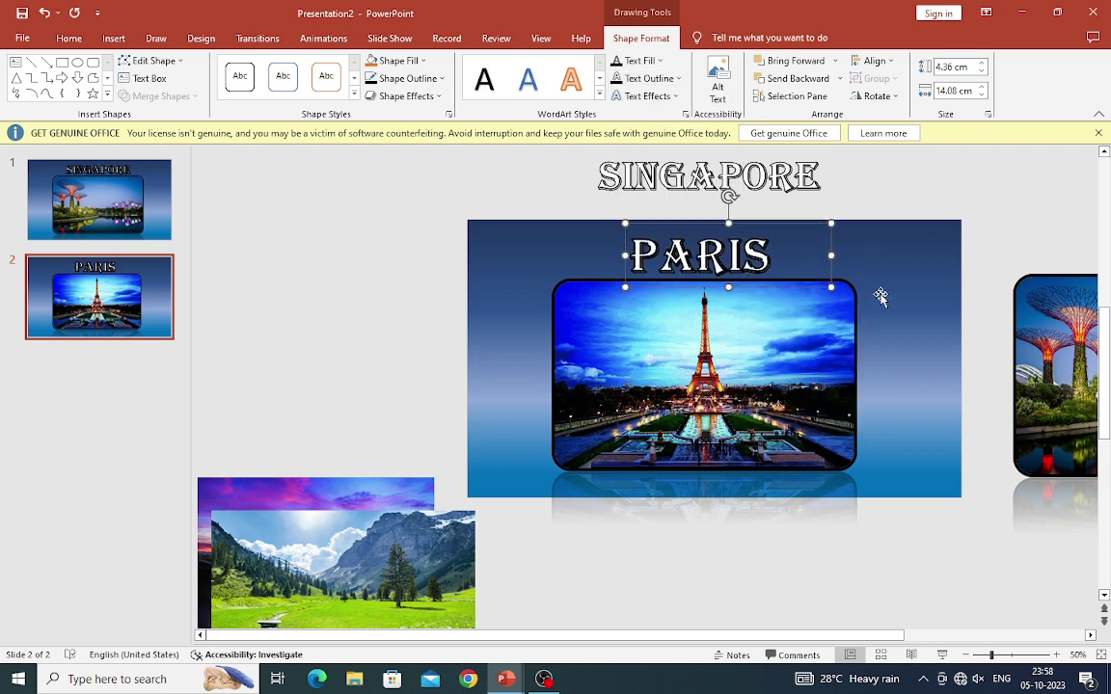
key("Left")
Duplicate the Paris slide as slide 3 and move the London photo up beside it.
right_click(66, 305)
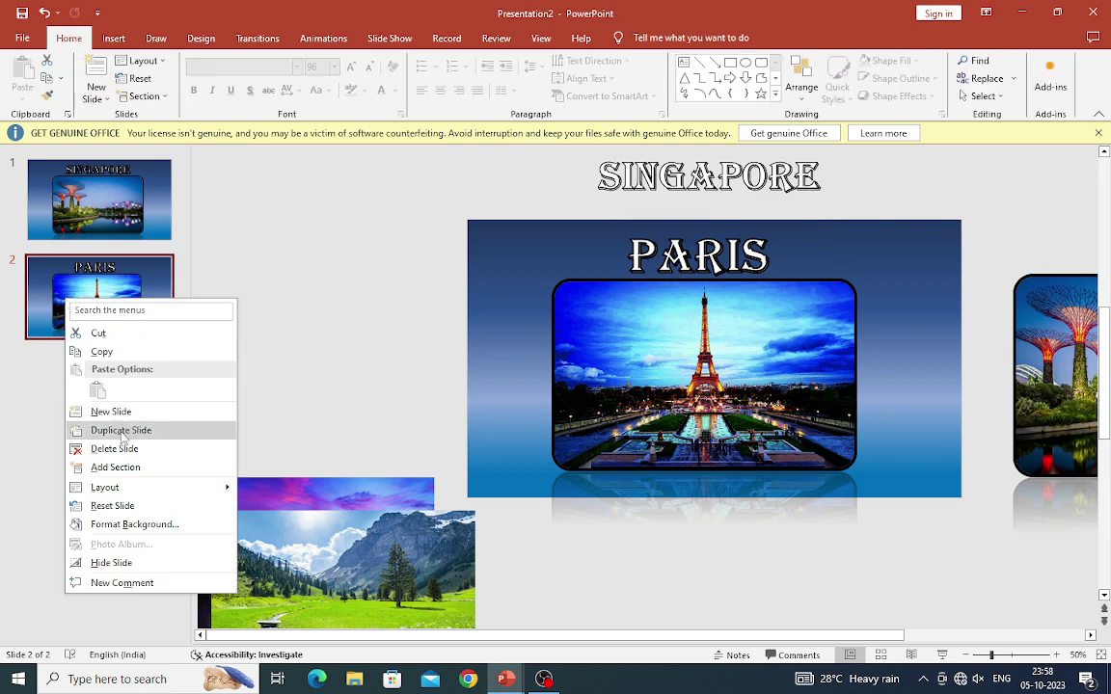
left_click(116, 429)
left_click_drag(297, 464, 301, 289)
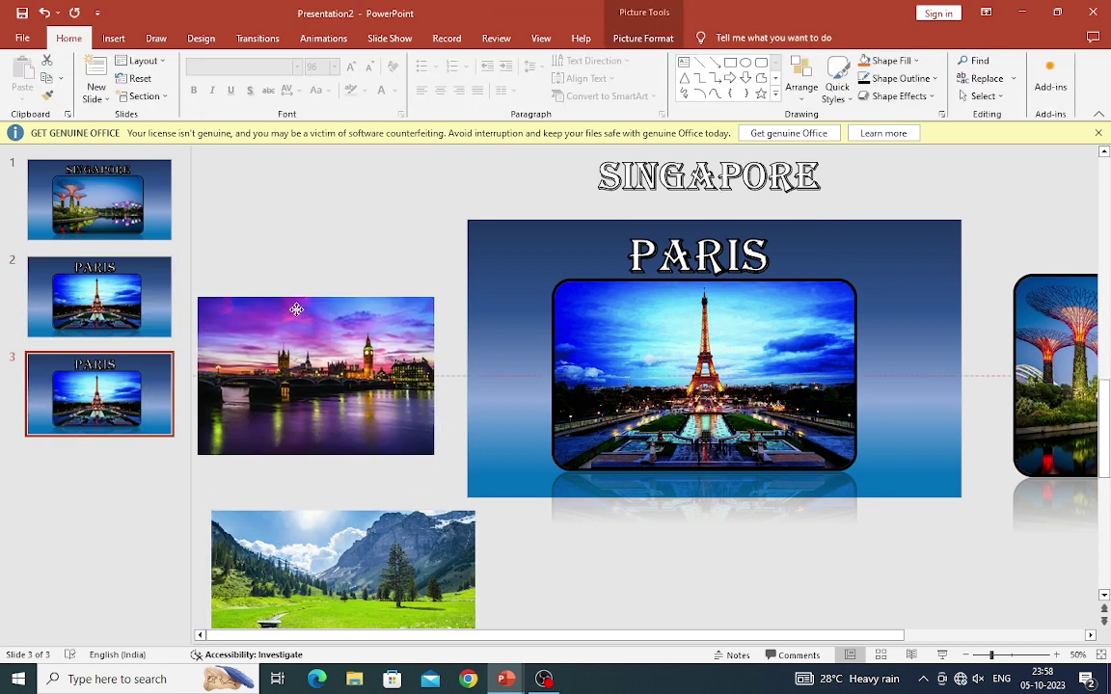
Push the Eiffel photo off the slide's right edge and the PARIS title above it.
left_click(658, 344)
left_click_drag(704, 381, 733, 380)
key("Right")
key("Right")
key("Right")
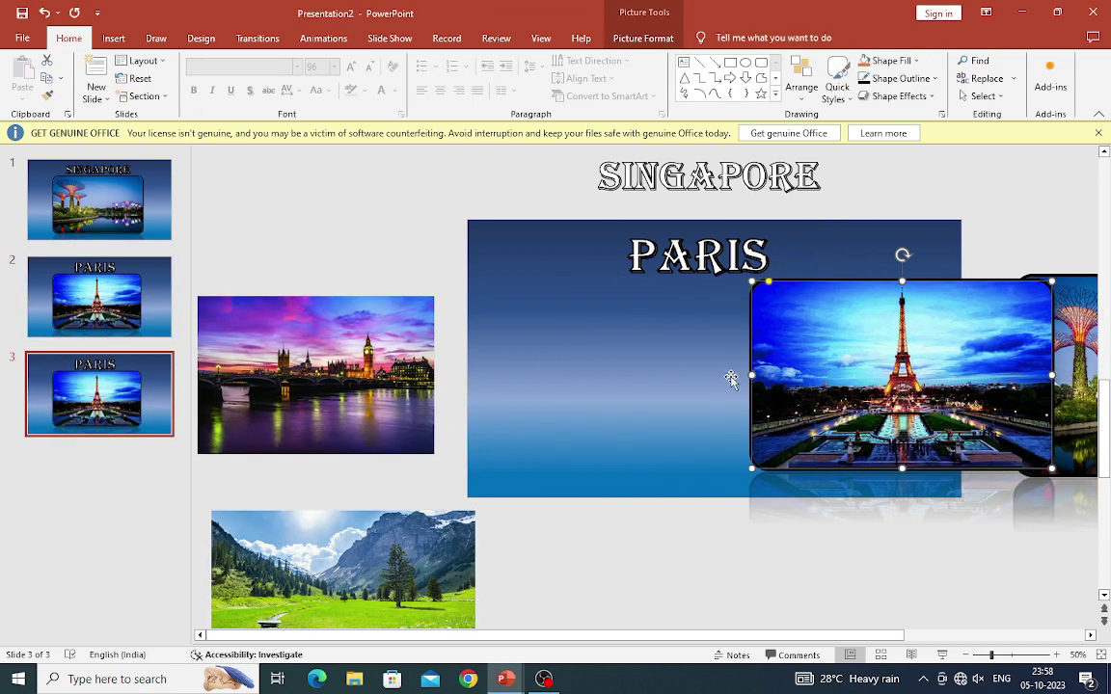
key("Right")
key("Right")
key("Right")
key("Right")
key("Right")
key("Right")
left_click(692, 272)
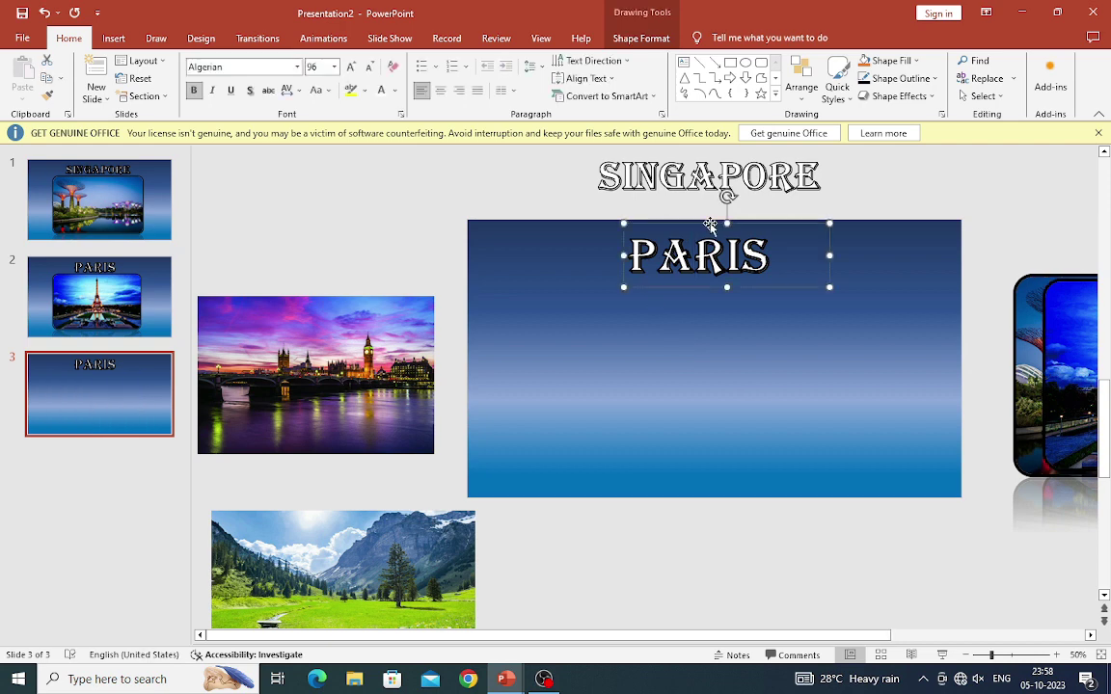
key("Up")
key("Up")
key("Up")
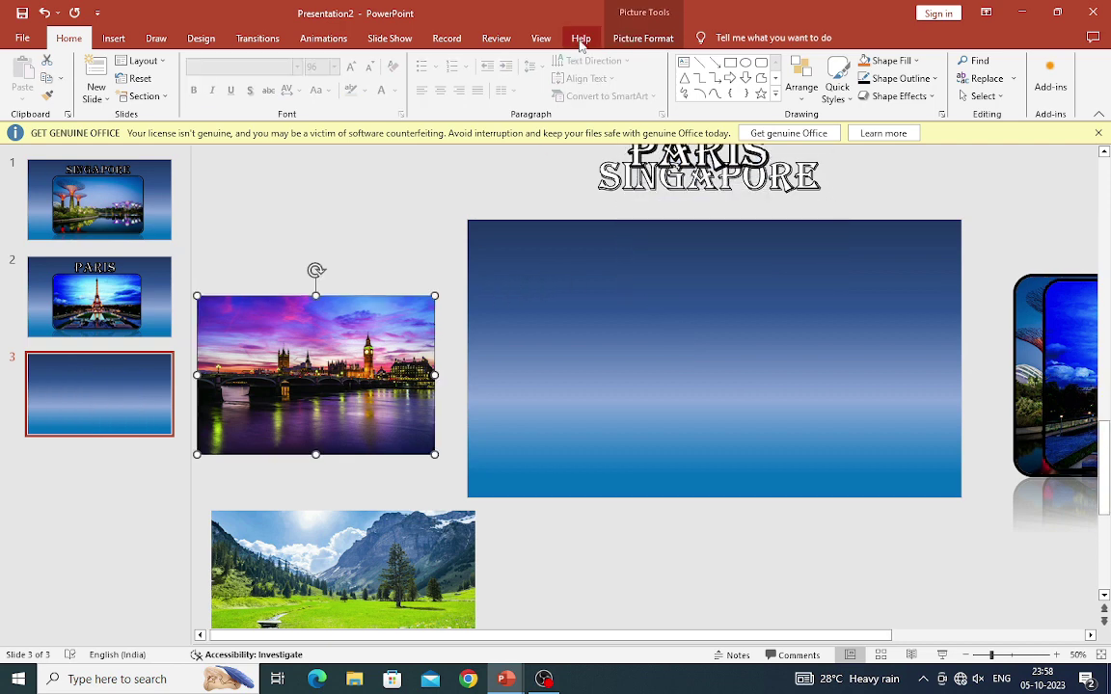
left_click(643, 37)
Give the London photo a rounded reflected picture style with a 6 pt border.
left_click(662, 78)
left_click(709, 137)
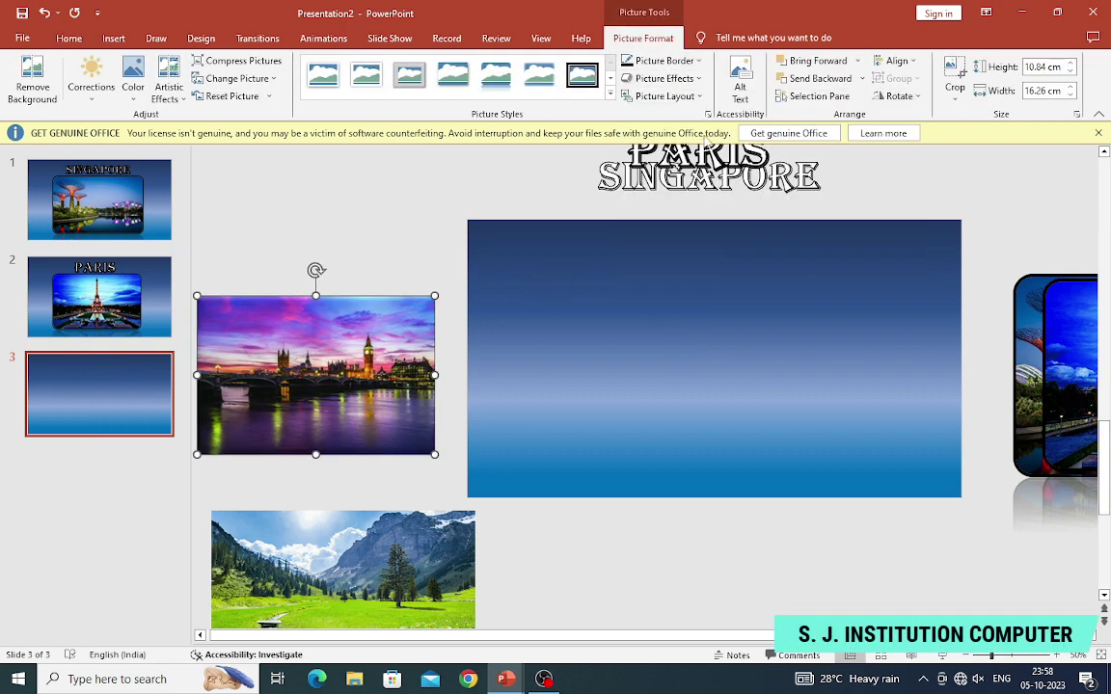
left_click(673, 63)
left_click(610, 93)
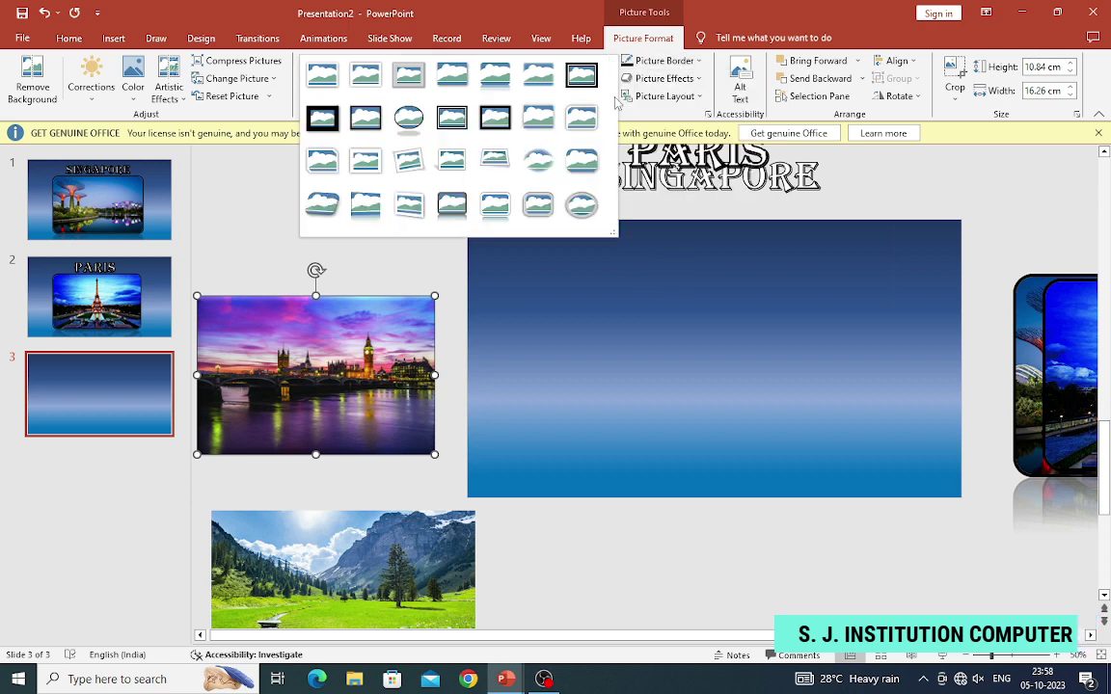
left_click(497, 89)
left_click(697, 61)
mouse_move(659, 253)
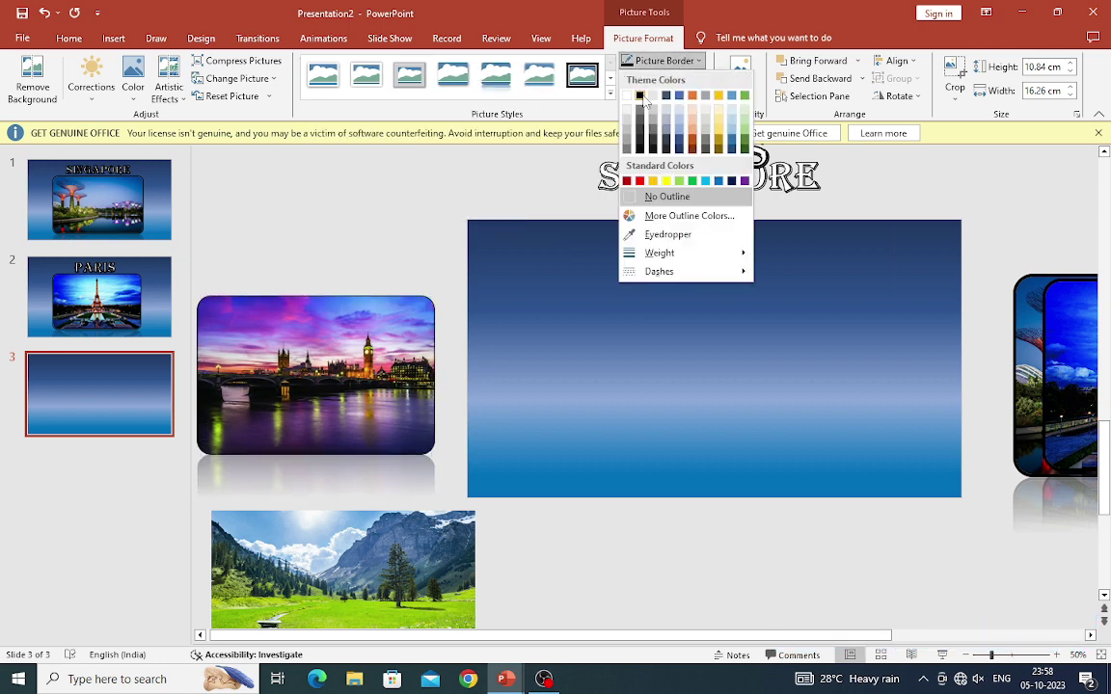
left_click(840, 394)
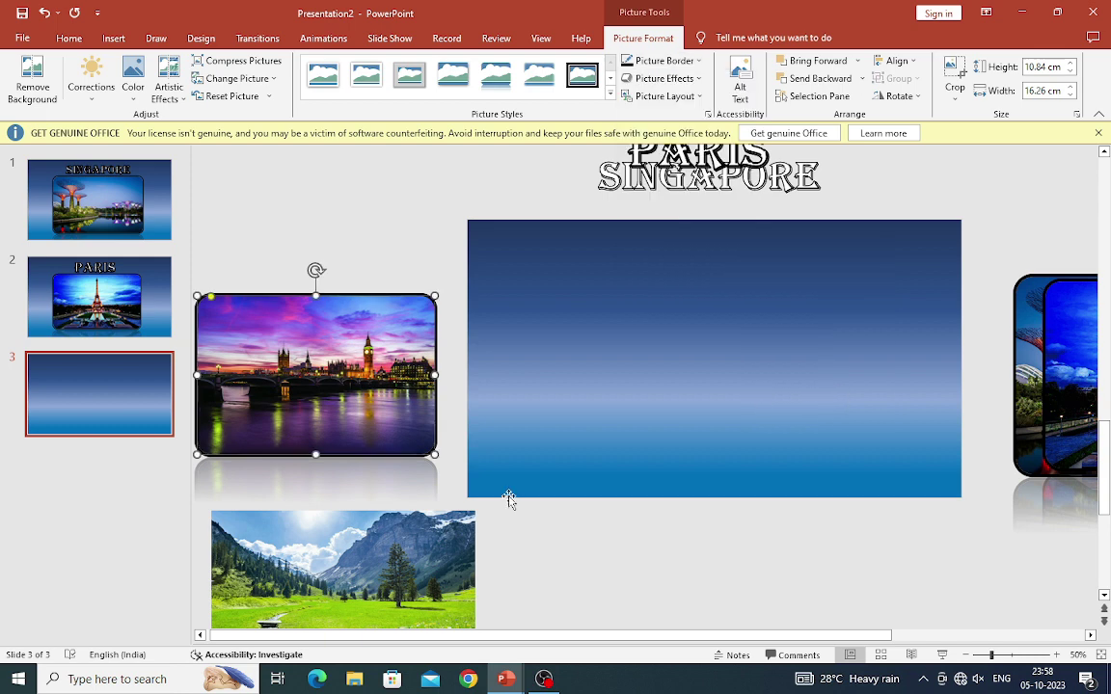
Bring the London photo forward, enlarge it to 13.13×19.69 cm, and centre it on slide 3.
left_click_drag(431, 452, 456, 457)
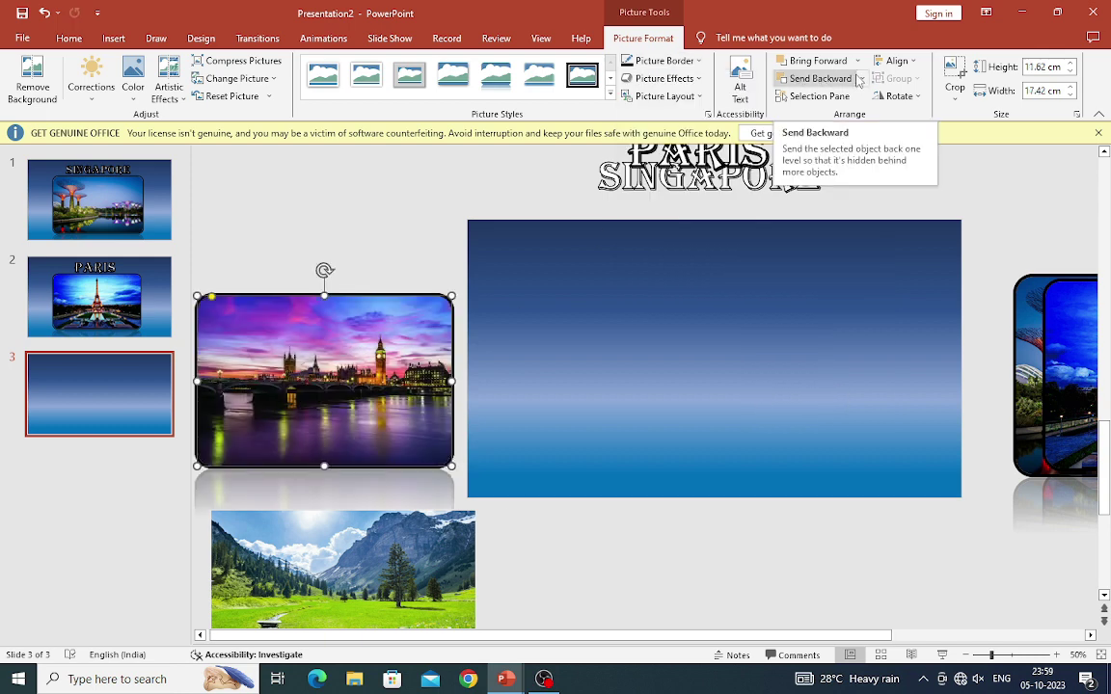
left_click(857, 61)
left_click(816, 99)
left_click_drag(403, 387, 789, 376)
left_click_drag(842, 277, 844, 276)
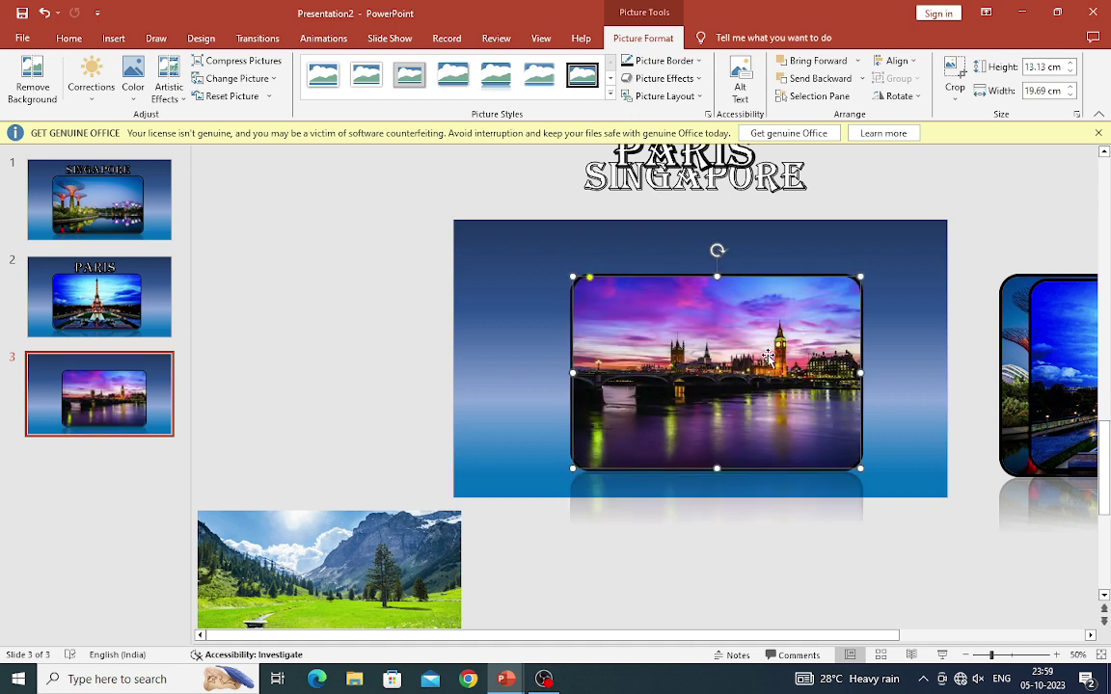
left_click_drag(779, 355, 768, 354)
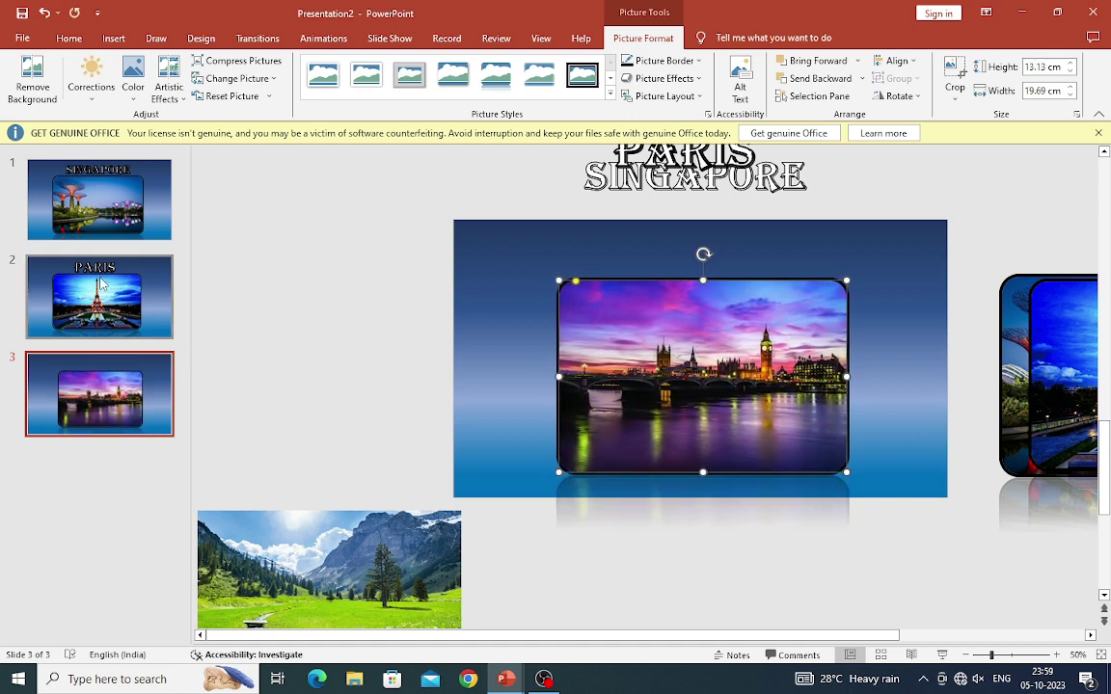
Add a LONDON text box above the photo in bold Algerian at 88 pt.
left_click(114, 39)
left_click(609, 82)
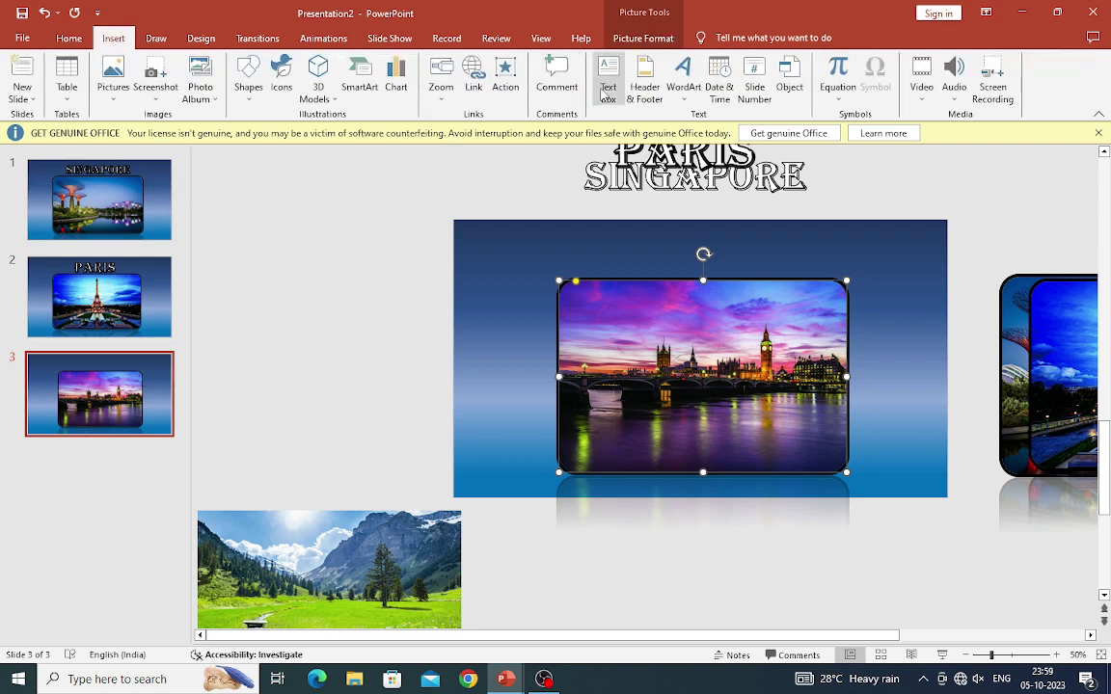
left_click_drag(610, 244, 804, 301)
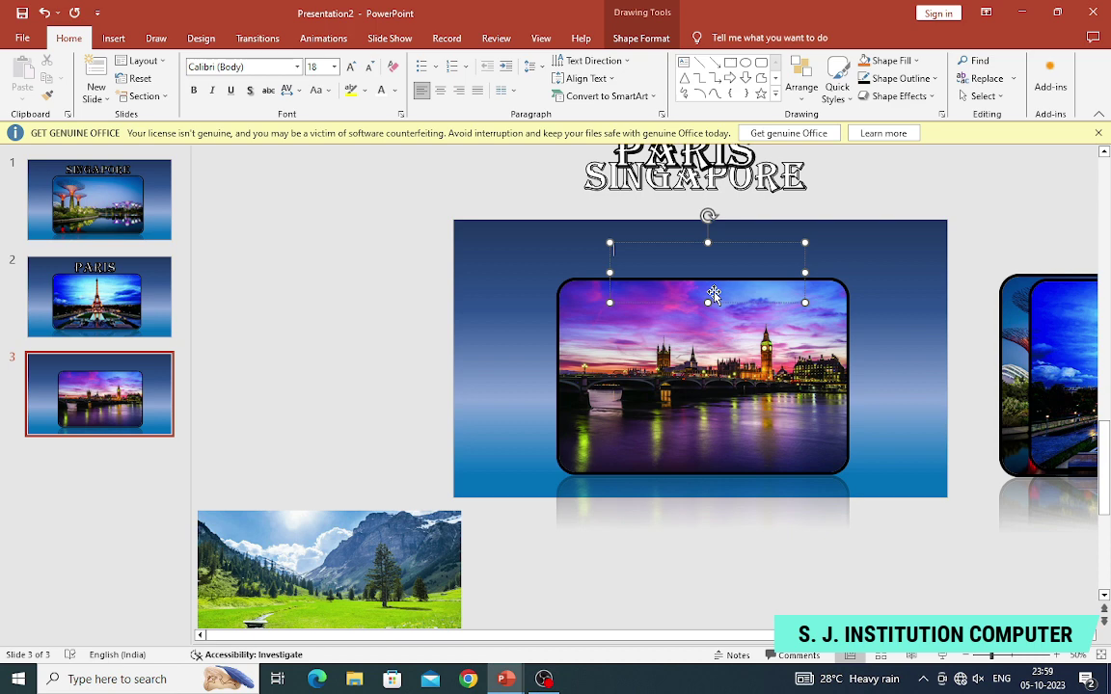
type("LONDON")
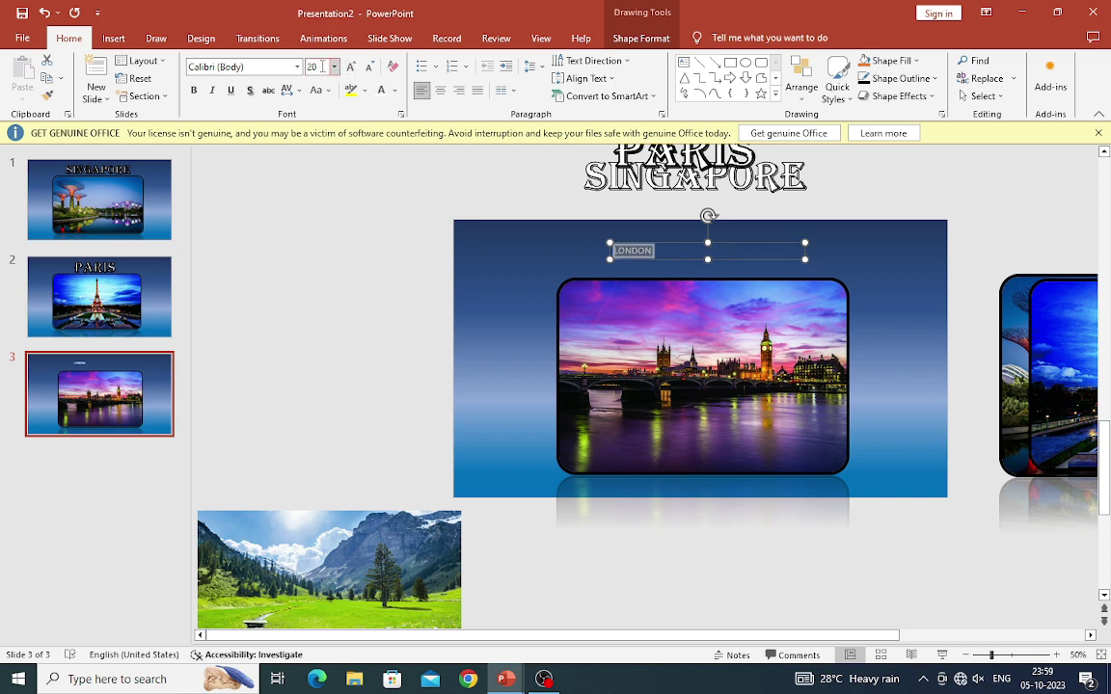
type("80")
key("Return")
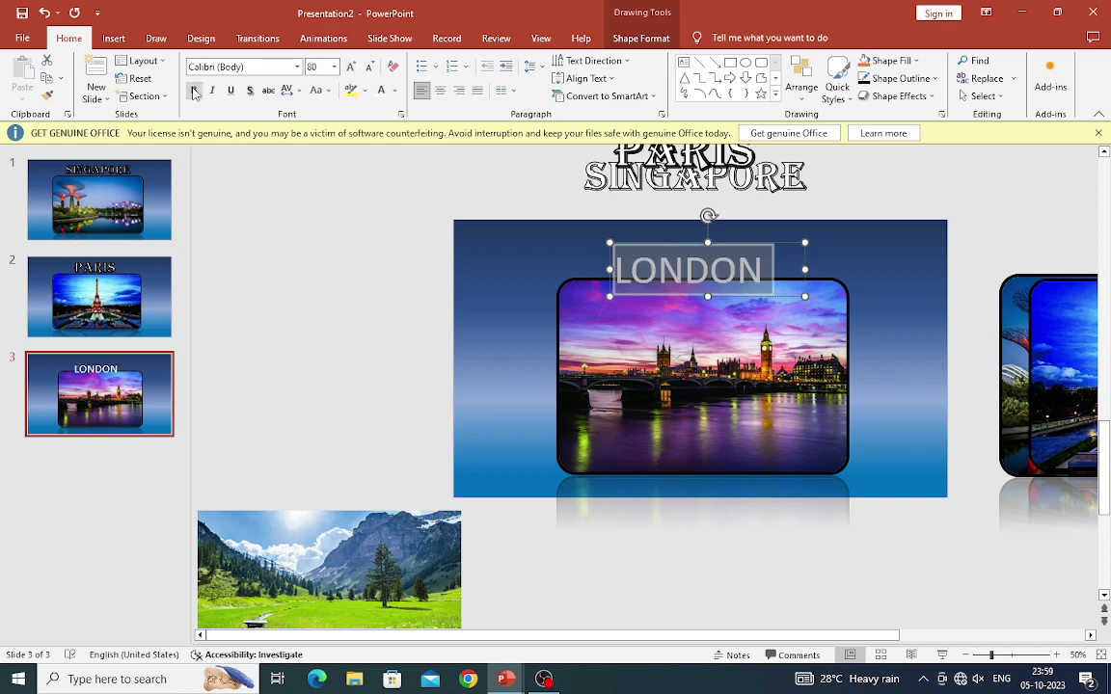
left_click(194, 91)
left_click(296, 66)
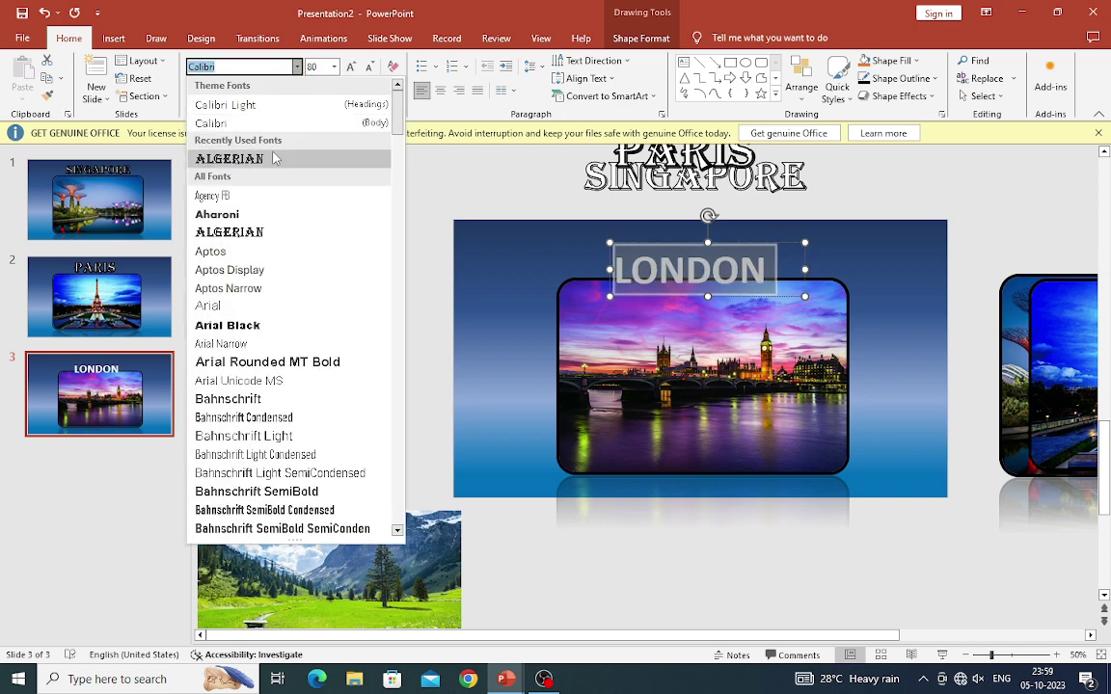
left_click(241, 156)
left_click(352, 67)
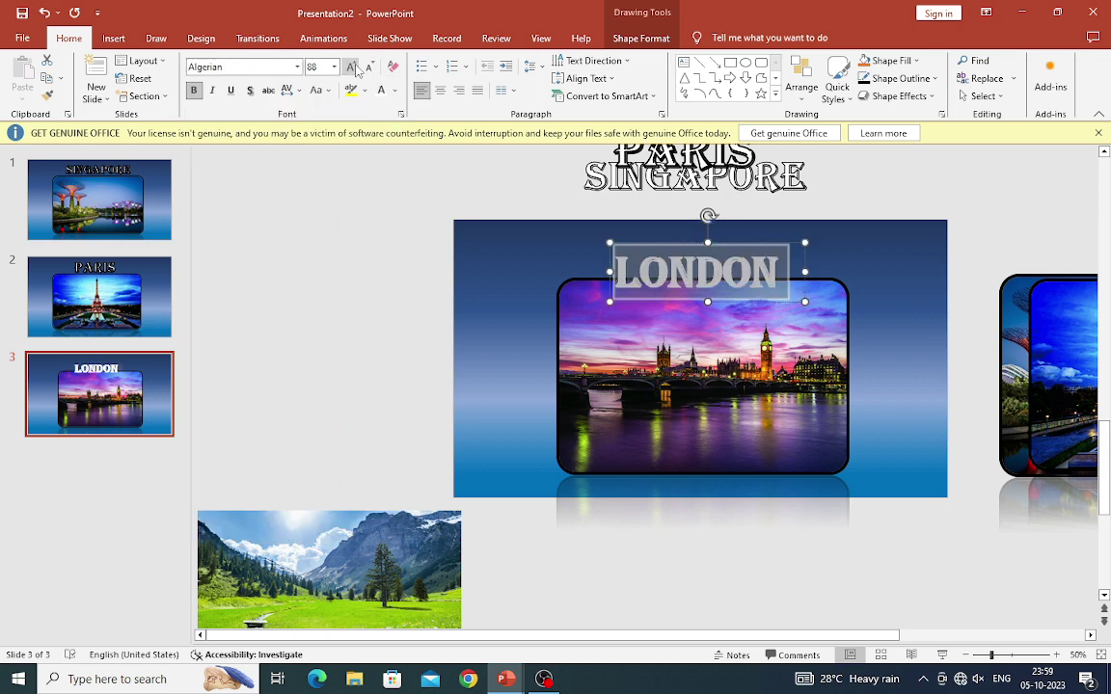
left_click(672, 243)
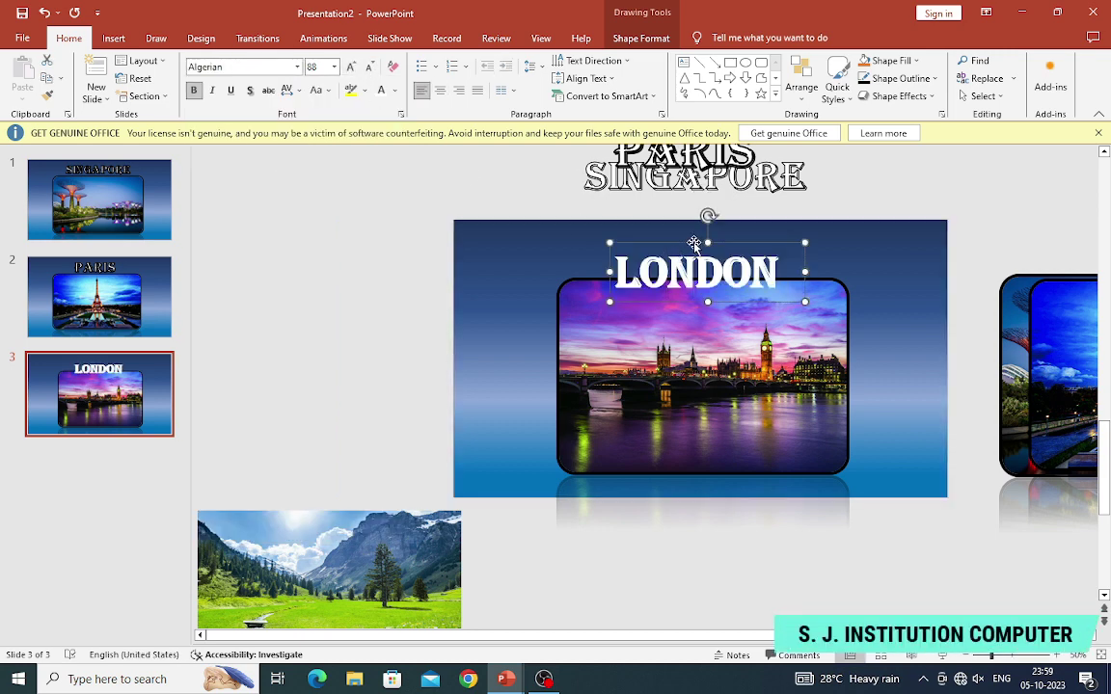
key("Up")
key("Up")
key("Up")
key("Up")
key("Up")
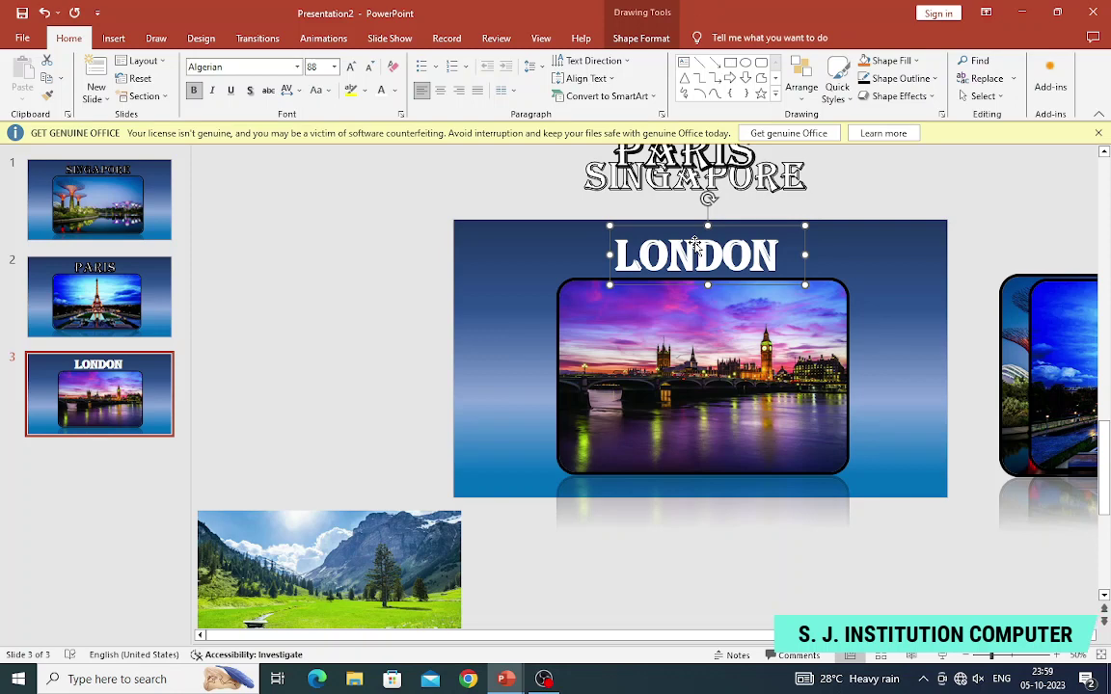
Give the LONDON title a black 1½ pt text outline and nudge it down slightly.
left_click(641, 37)
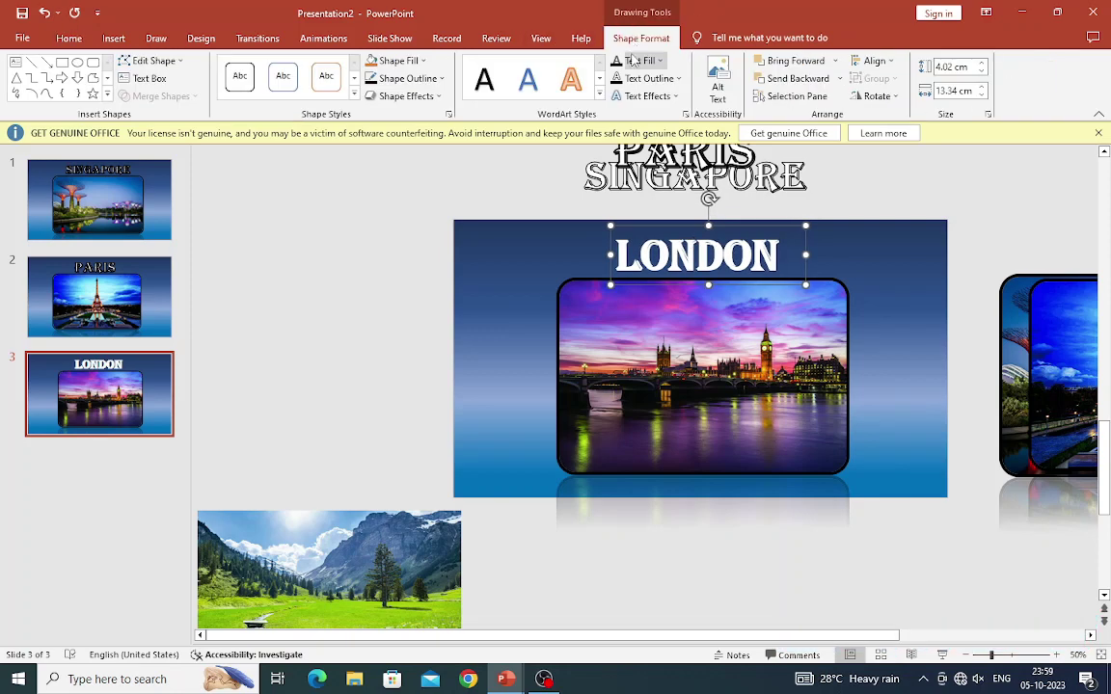
left_click(648, 80)
left_click(629, 114)
left_click(650, 78)
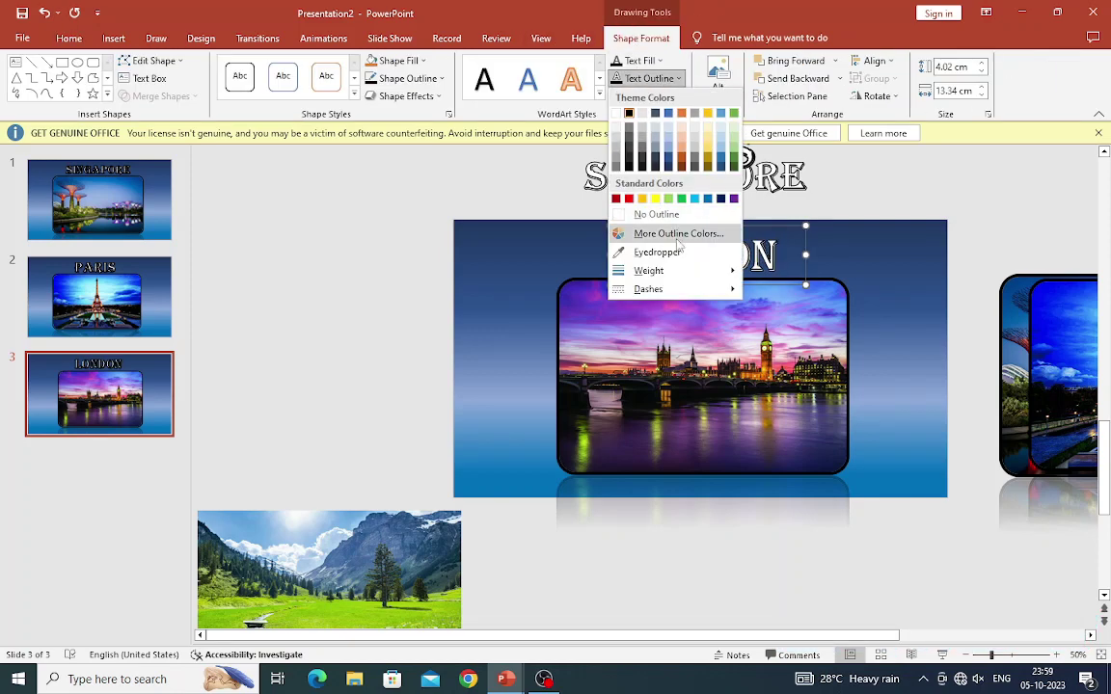
left_click(797, 340)
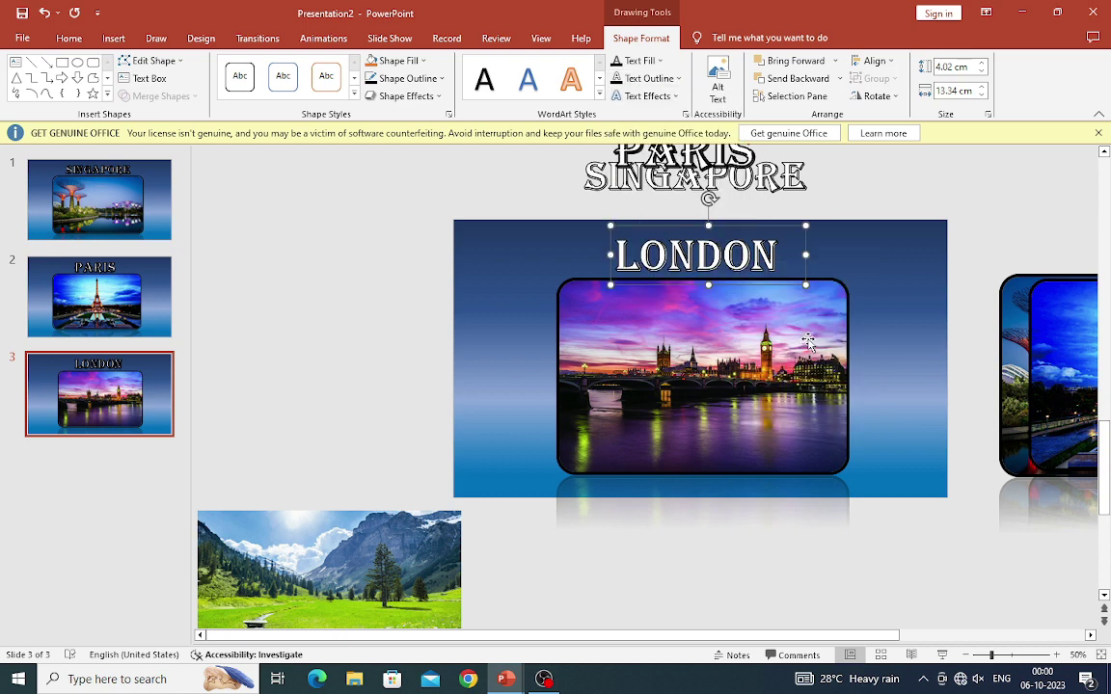
key("Down")
Duplicate slide 3 as slide 4 and move the landscape photo up beside it.
right_click(99, 384)
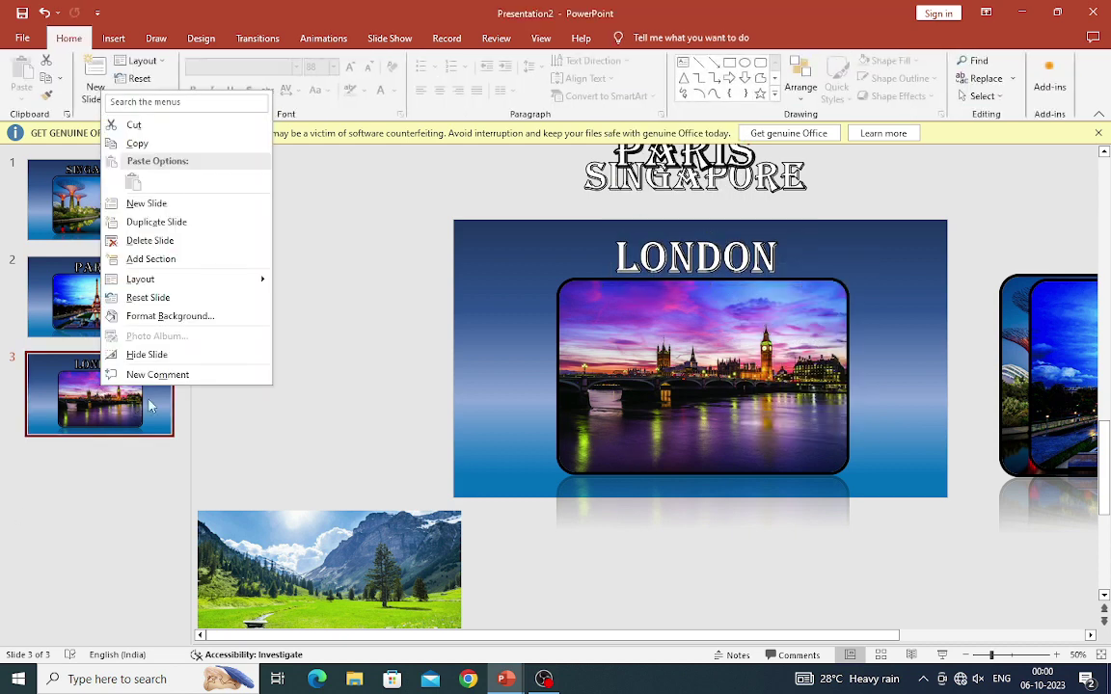
left_click(199, 218)
left_click(358, 553)
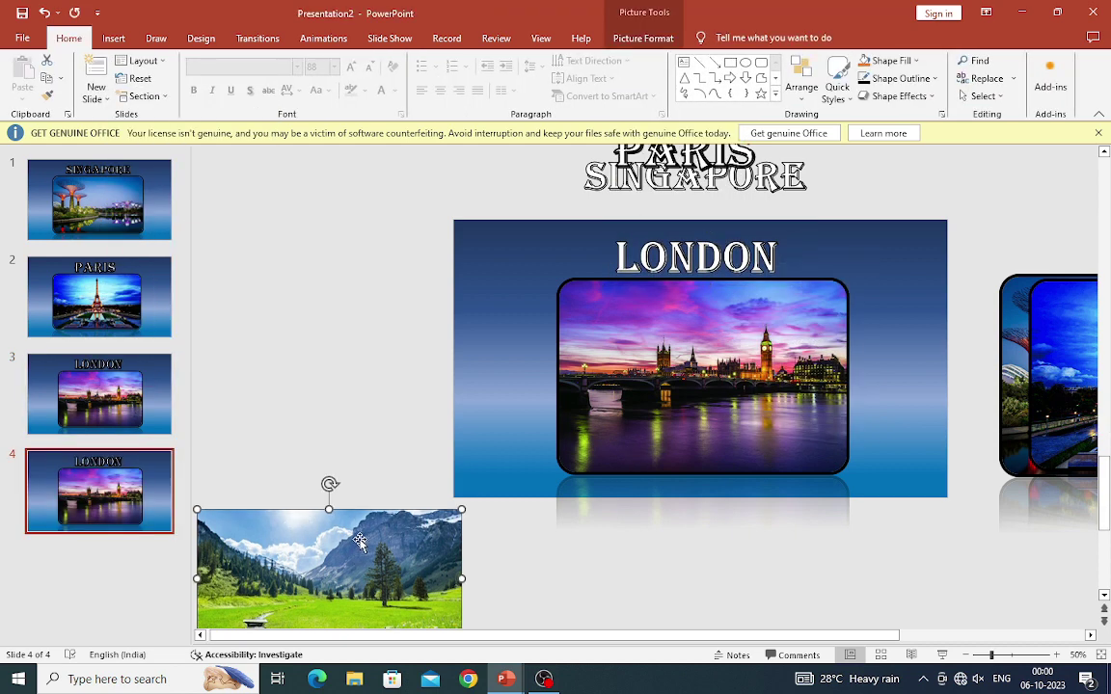
key("Up")
key("Up")
key("Up")
key("Up")
key("Up")
key("Up")
left_click_drag(198, 352, 183, 352)
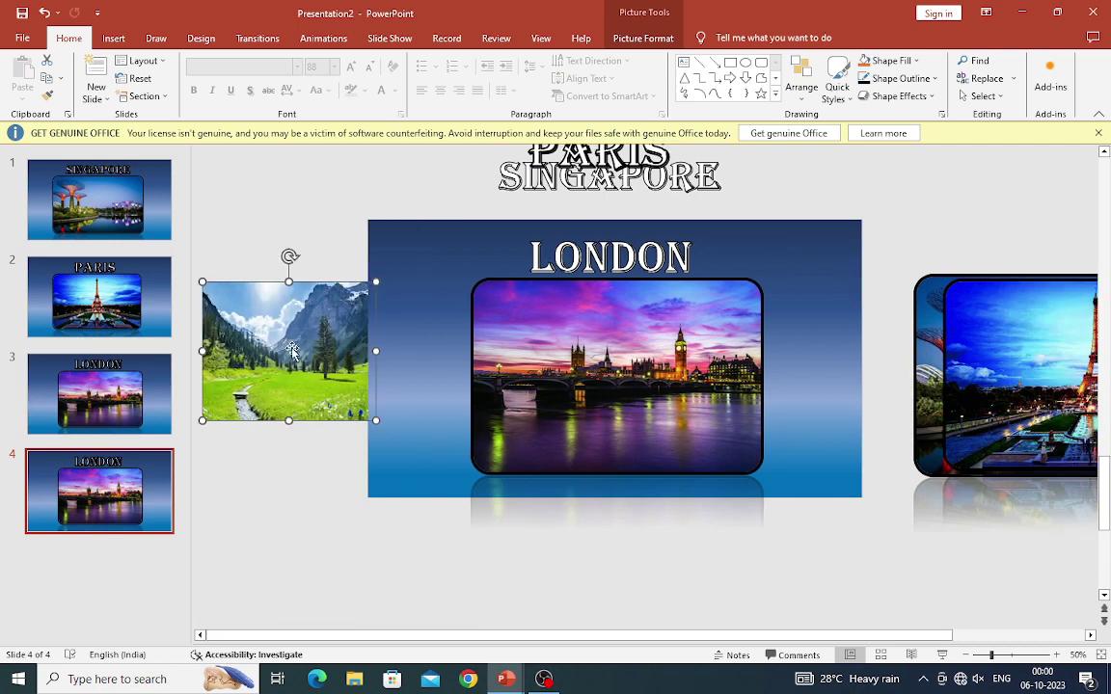
Move the London photo off slide 4's right edge and the LONDON title above it.
left_click(596, 386)
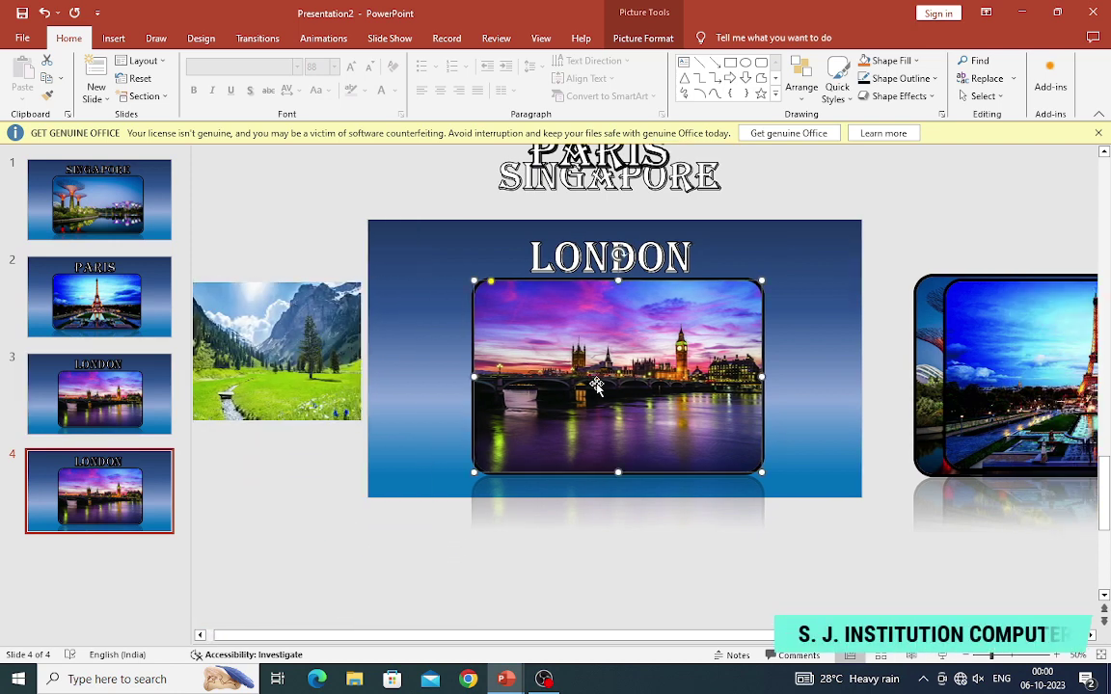
key("Right")
key("Right")
key("Right")
key("Right")
key("Right")
key("Right")
key("Right")
key("Right")
key("Right")
left_click(587, 272)
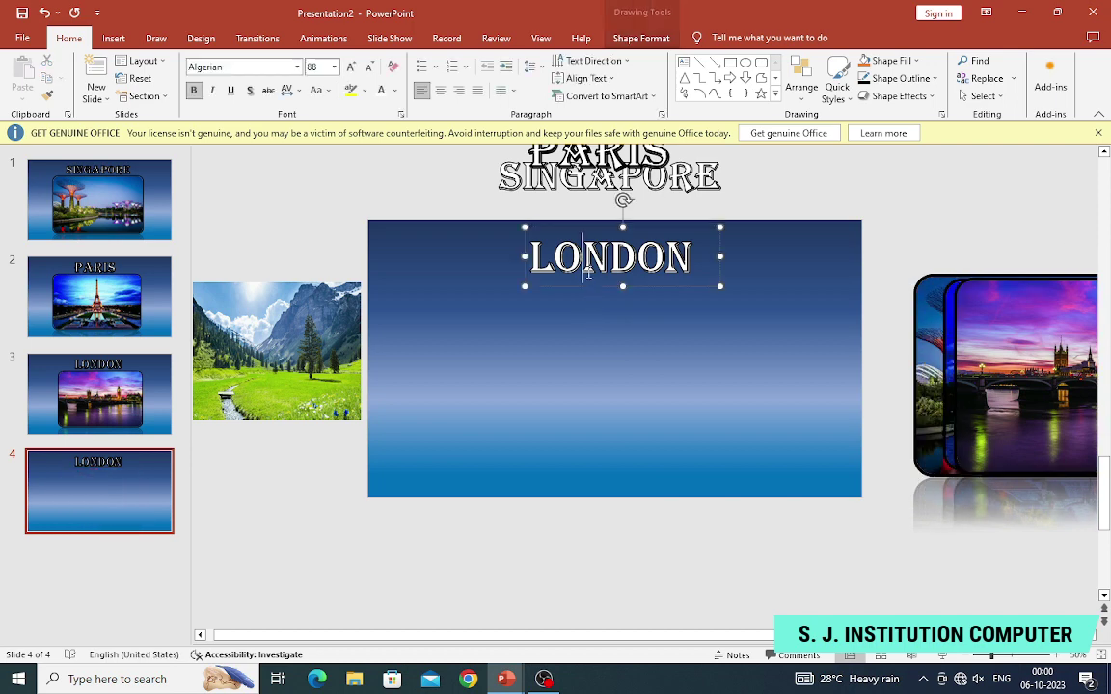
key("Up")
key("Up")
key("Up")
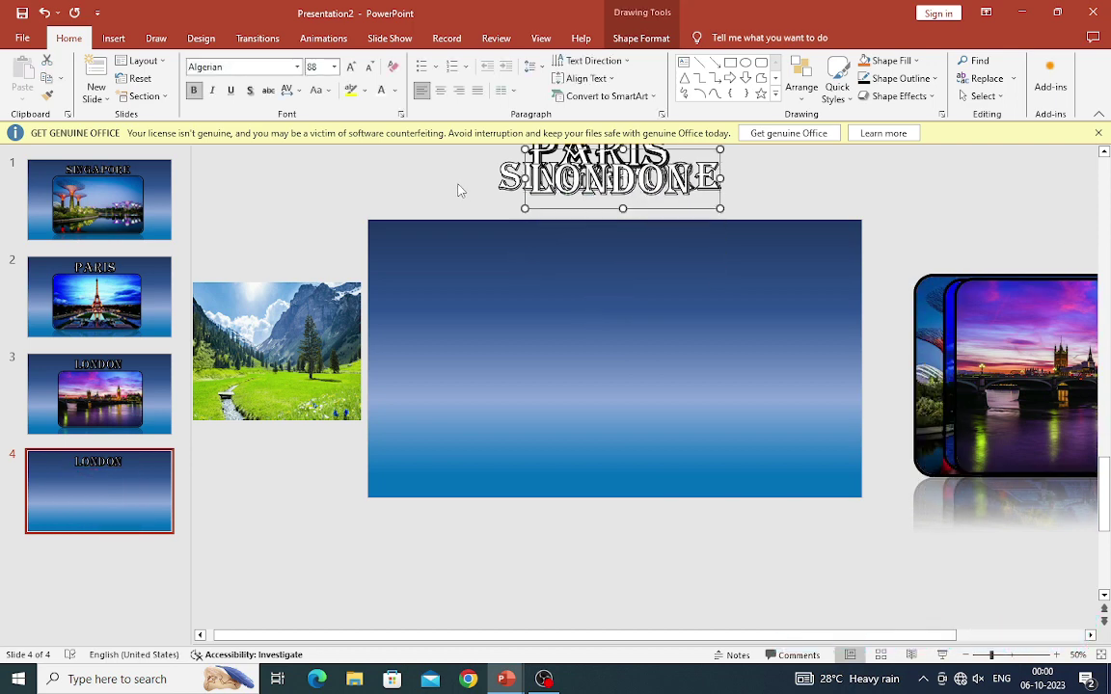
key("Up")
key("Up")
key("Up")
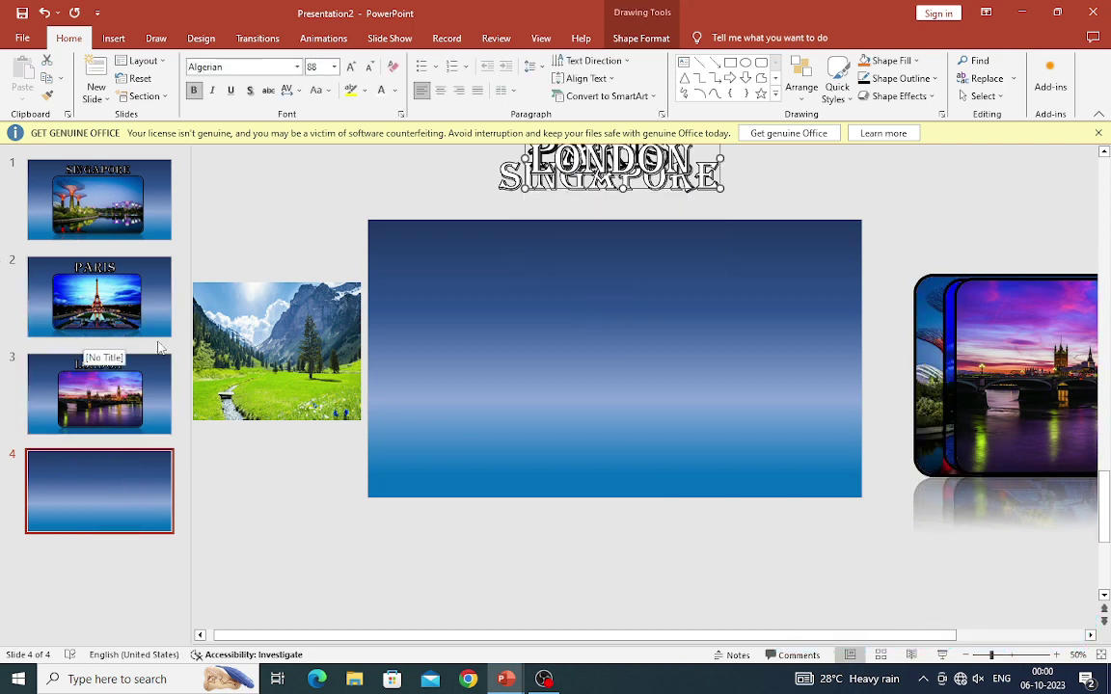
left_click(231, 333)
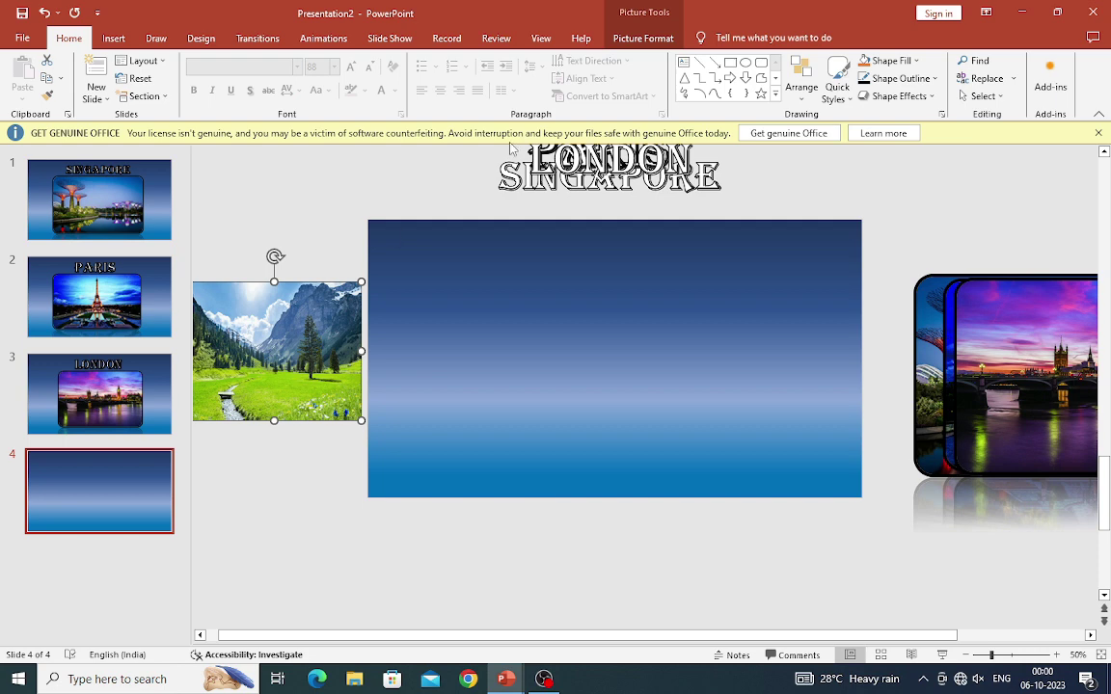
Give the mountain photo a reflected picture style and a 6 pt dark border.
left_click(636, 39)
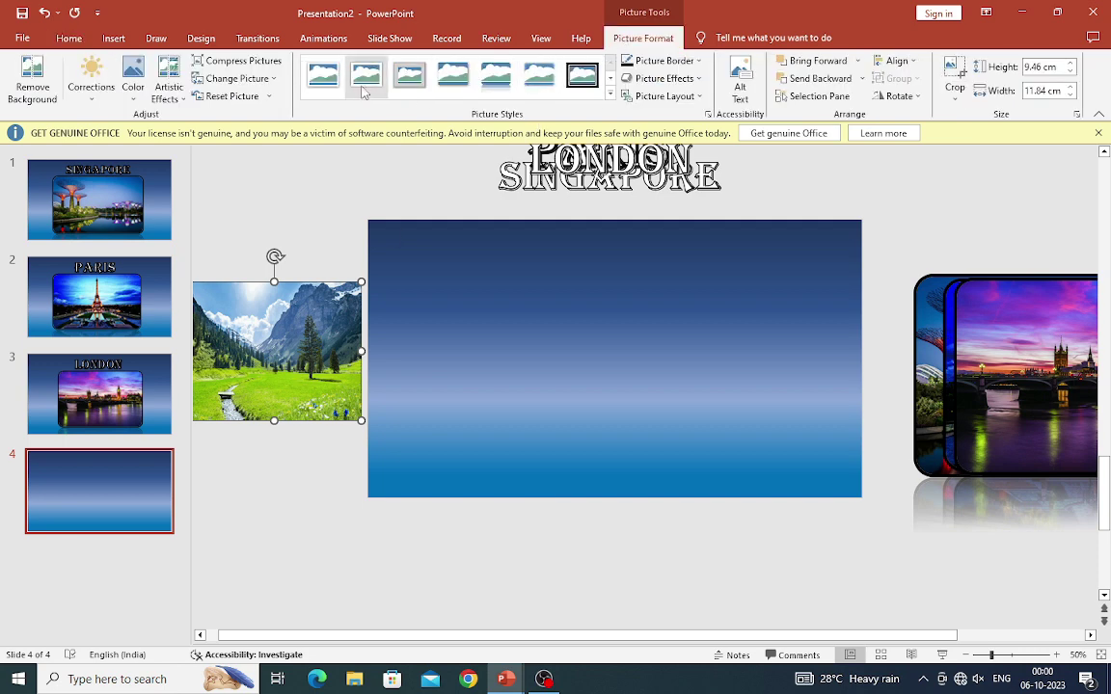
left_click(663, 78)
left_click(761, 196)
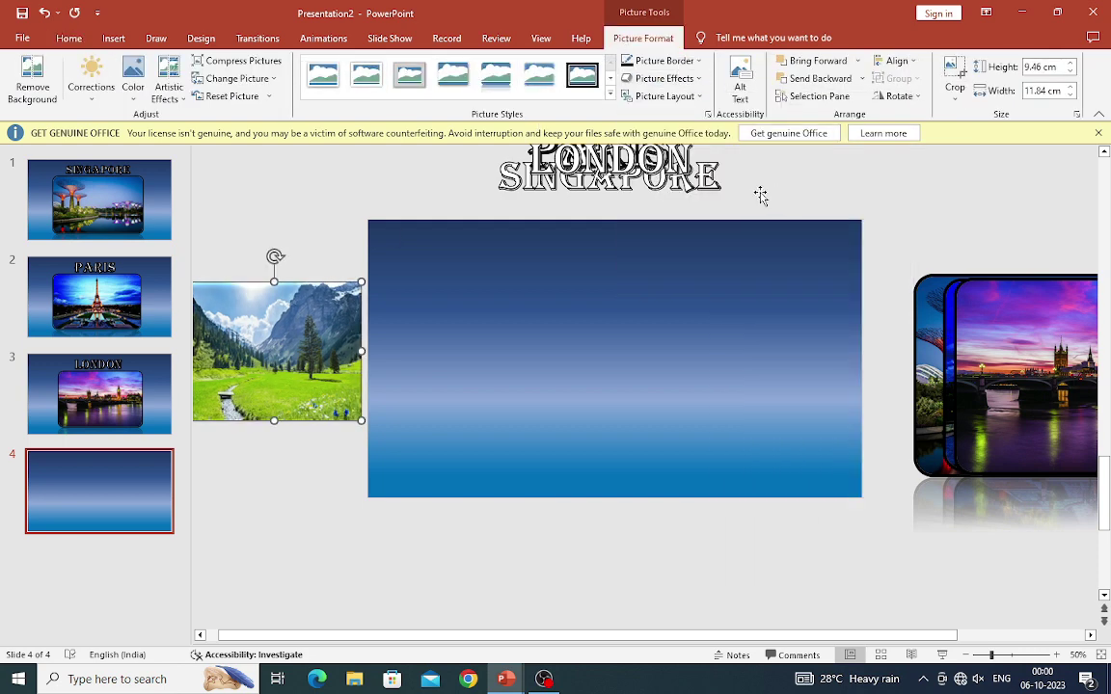
left_click(610, 94)
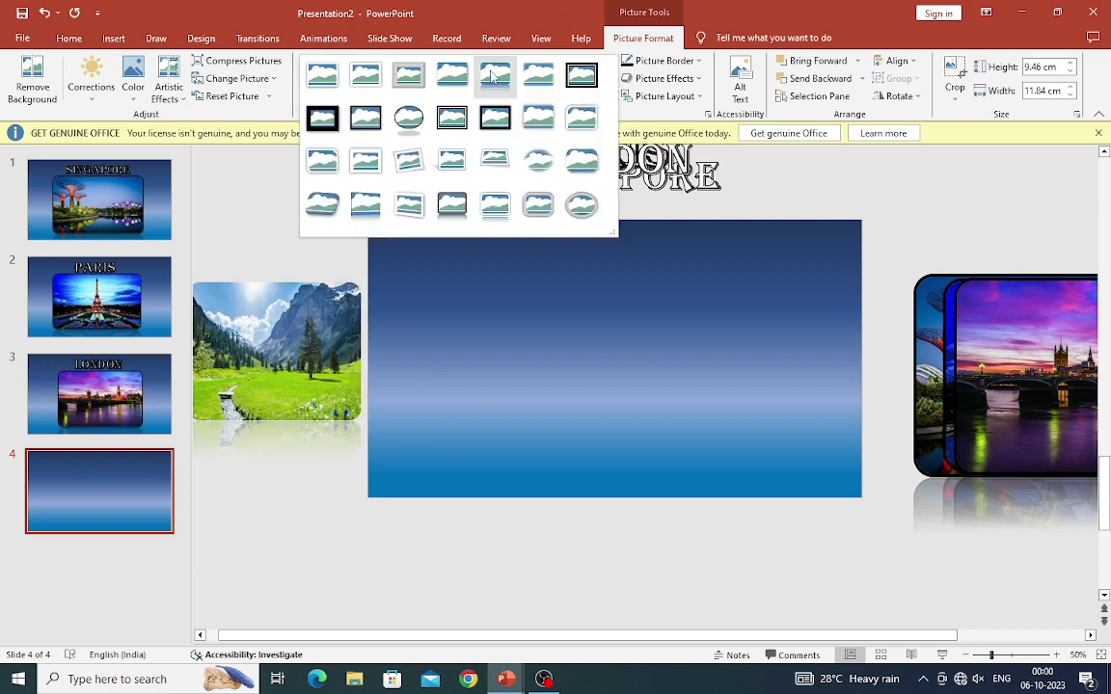
left_click(449, 72)
left_click(864, 79)
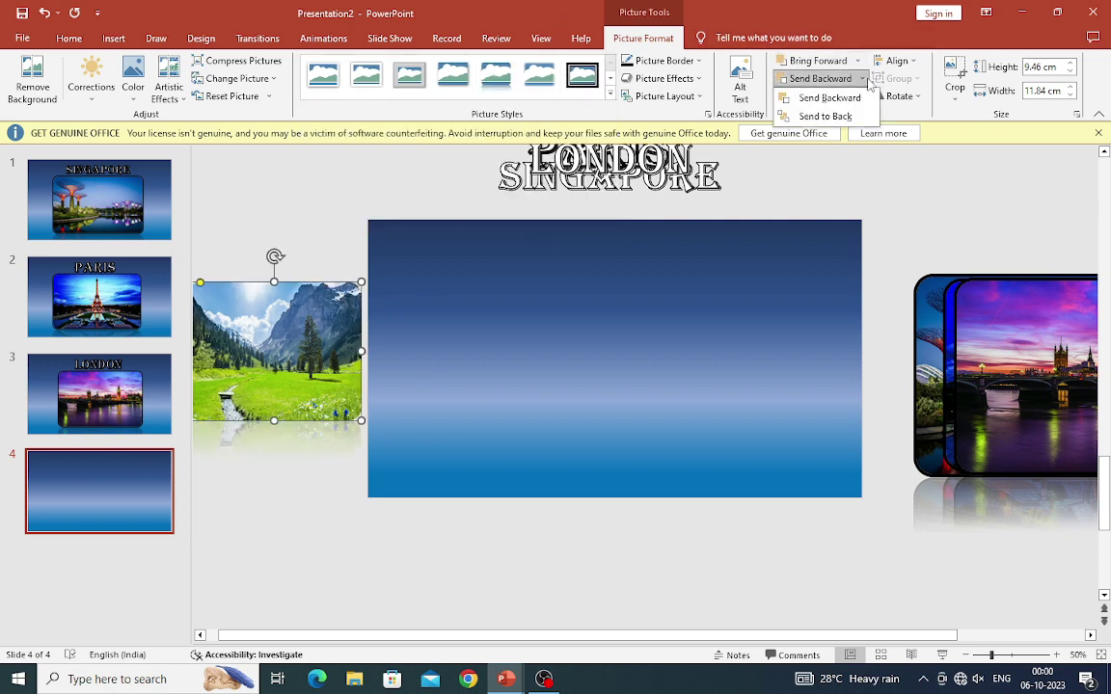
left_click(854, 62)
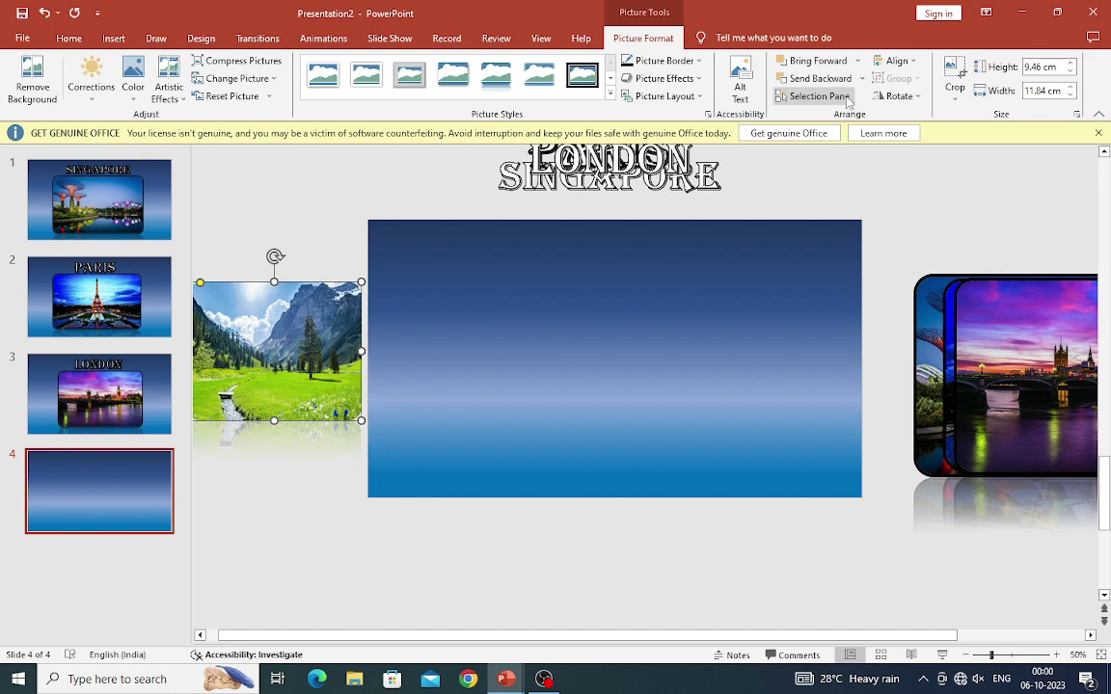
left_click(627, 62)
mouse_move(659, 253)
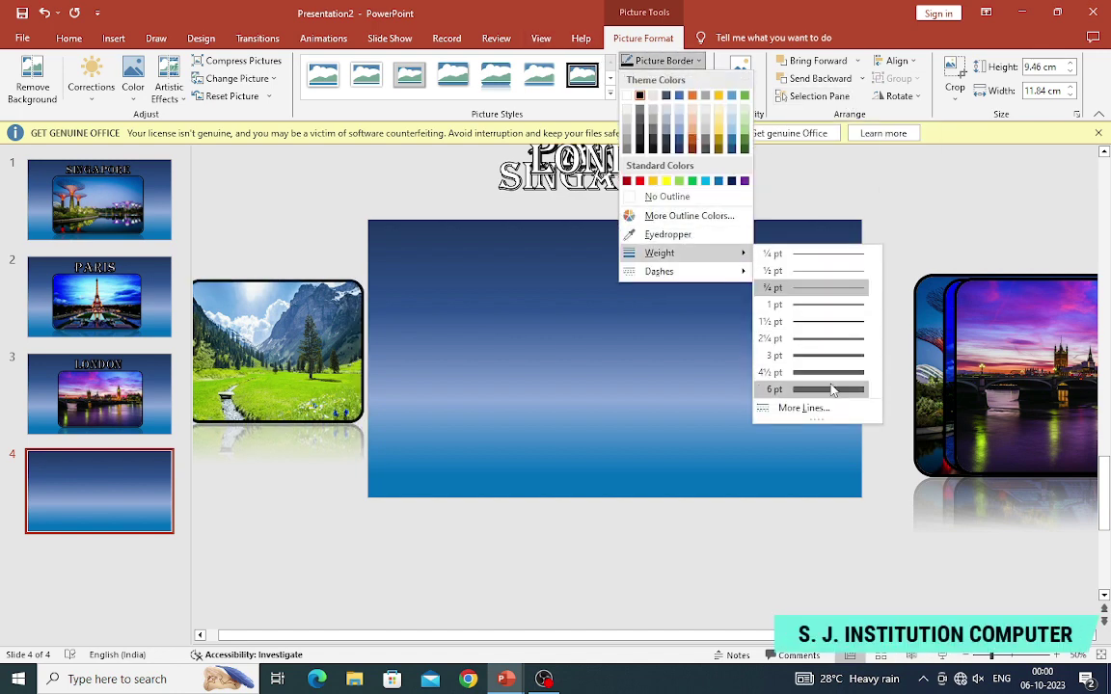
left_click(810, 390)
Enlarge the mountain photo to 12.6 × 20.48 cm and centre it on slide 4.
left_click_drag(363, 281, 449, 248)
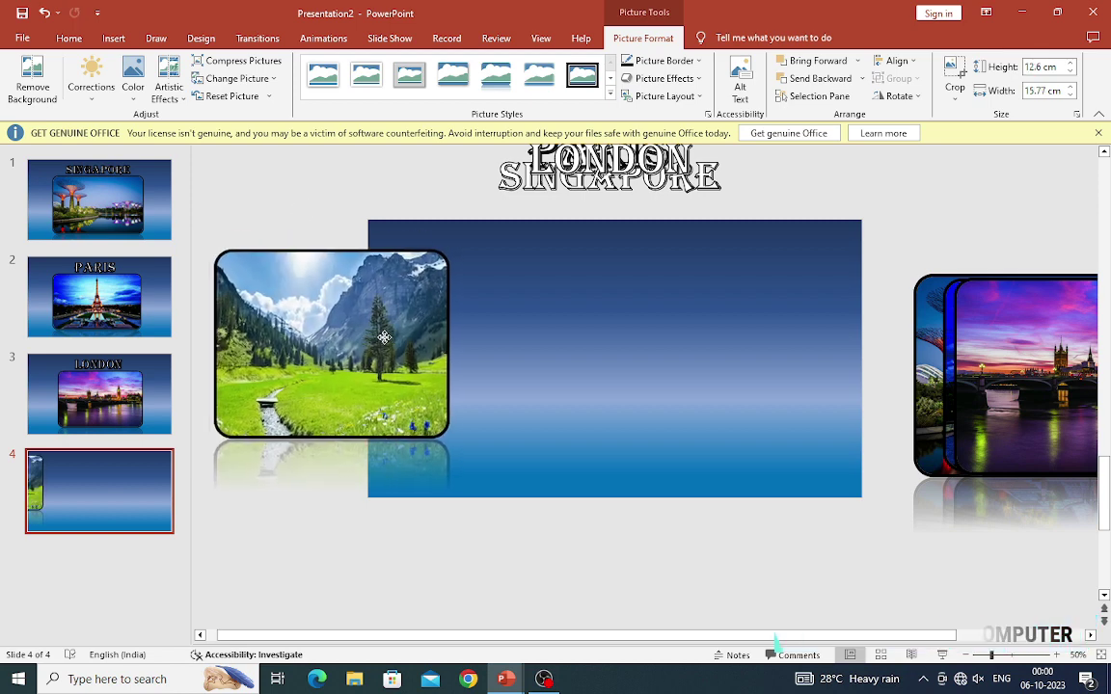
left_click_drag(435, 347, 501, 354)
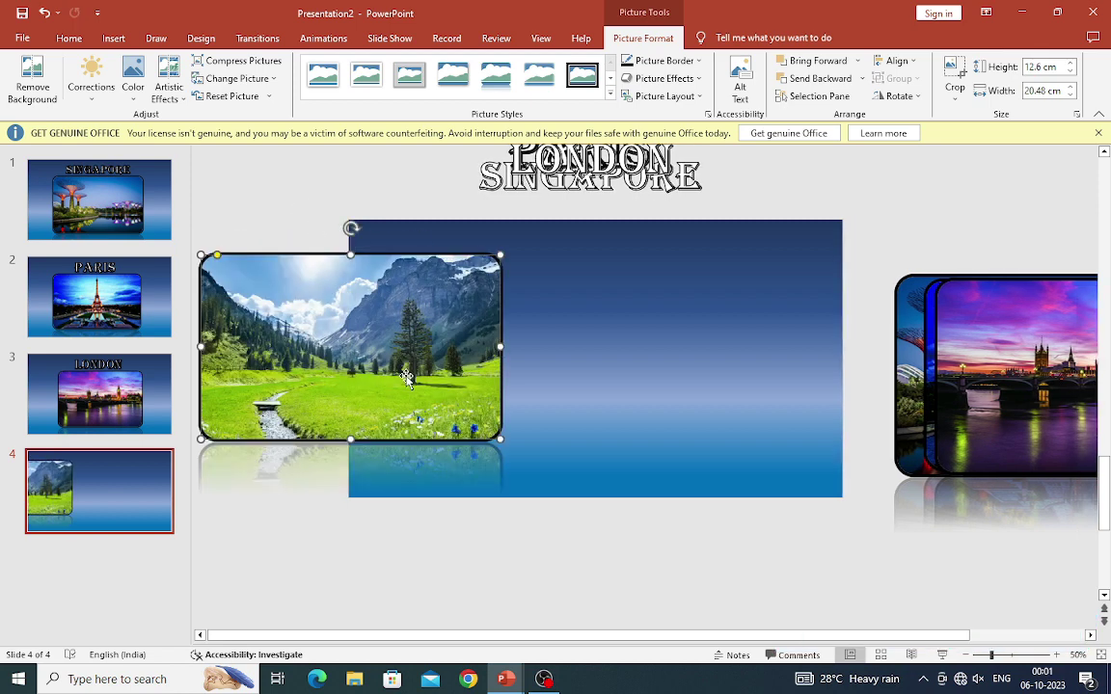
key("Left")
key("Left")
key("Left")
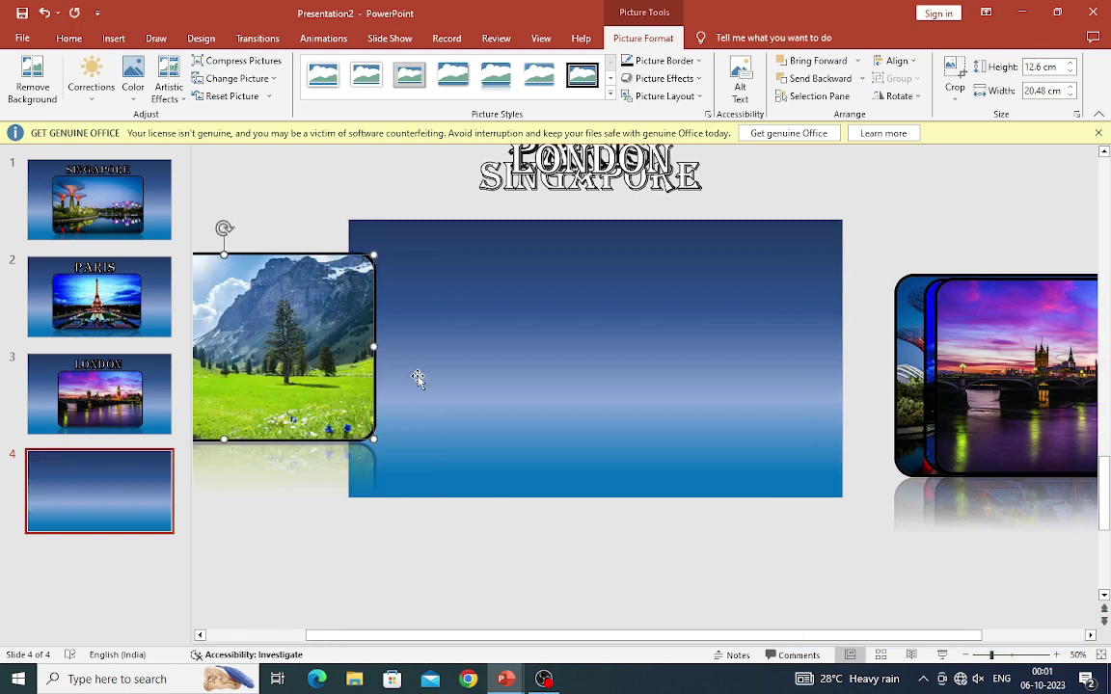
key("Right")
key("Right")
key("Right")
key("Right")
key("Right")
key("Right")
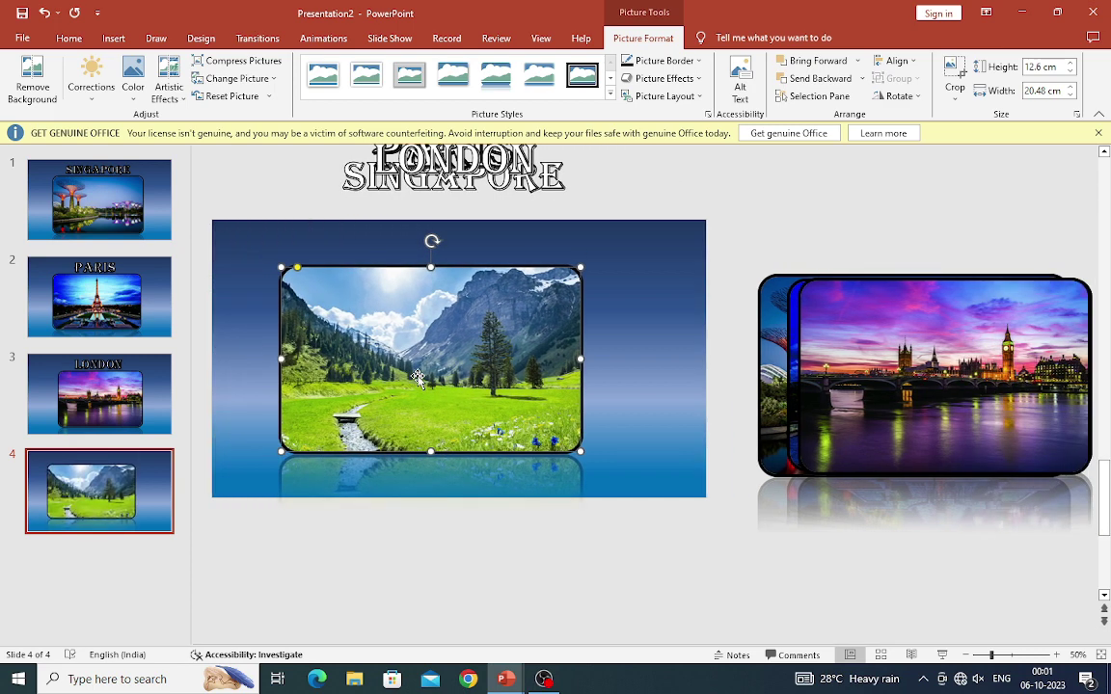
key("Right")
key("Right")
key("Right")
key("Down")
key("Down")
key("Down")
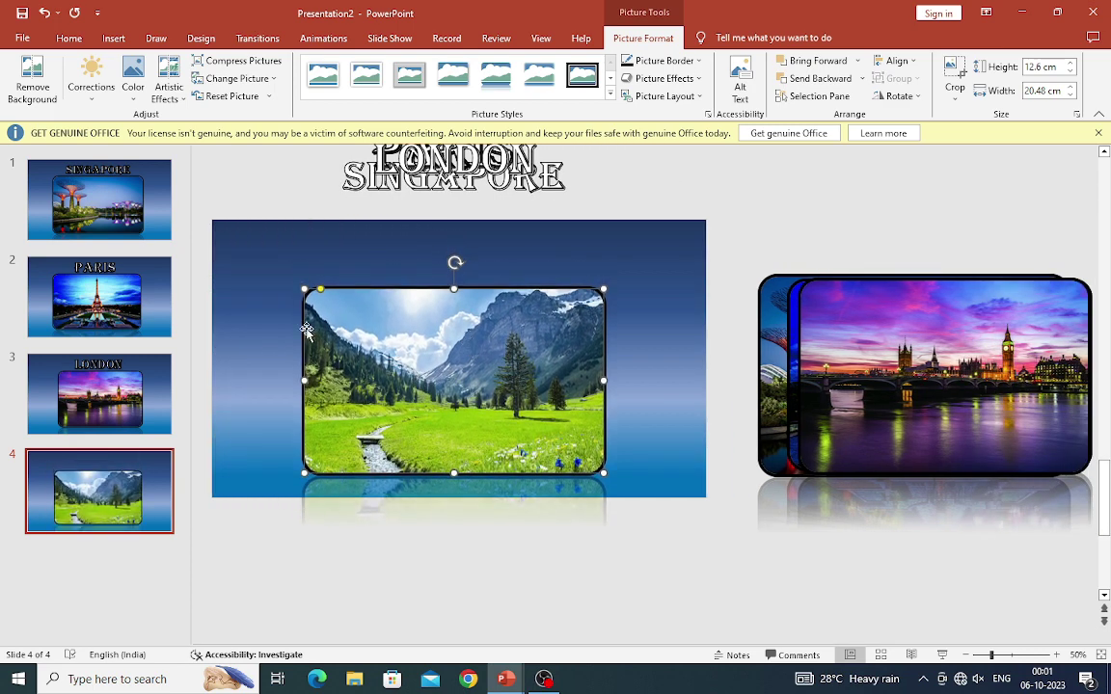
Add a SWZERLAND text box in Algerian 80 pt, widened and centred above the photo.
left_click(112, 38)
left_click(607, 79)
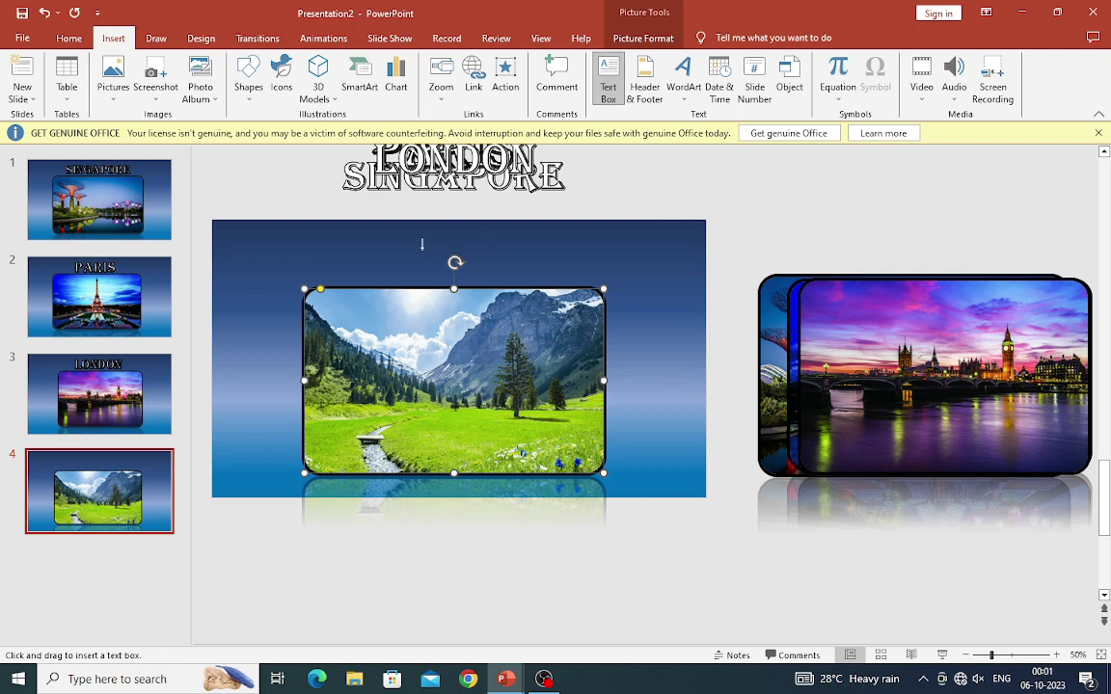
left_click_drag(550, 302, 551, 303)
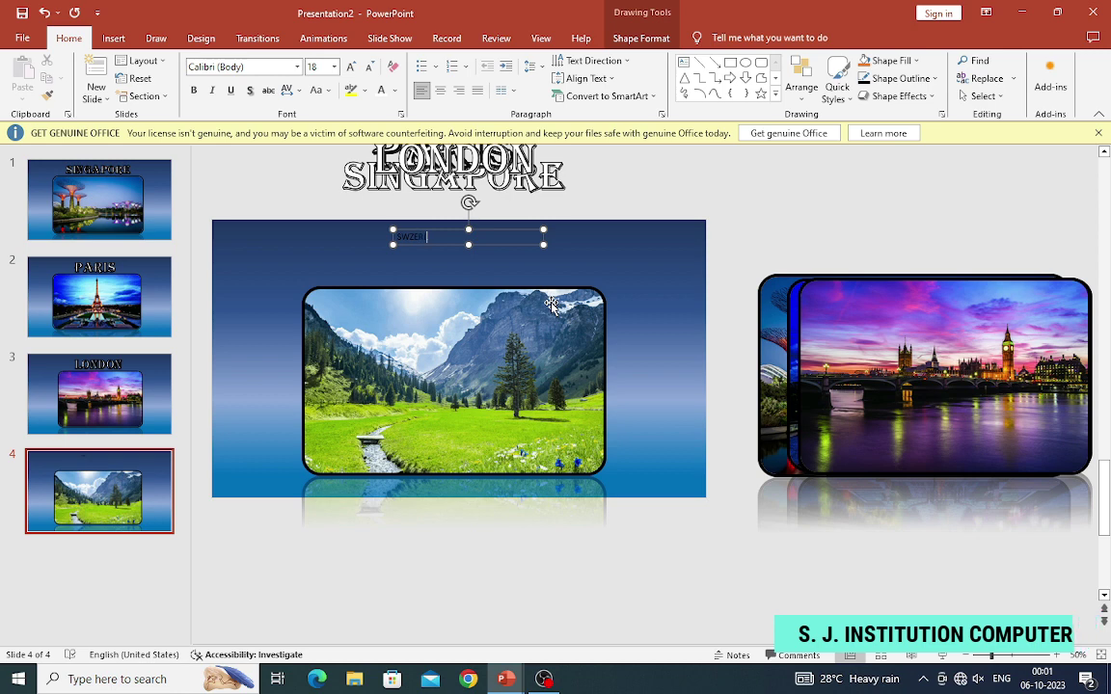
type("LAND")
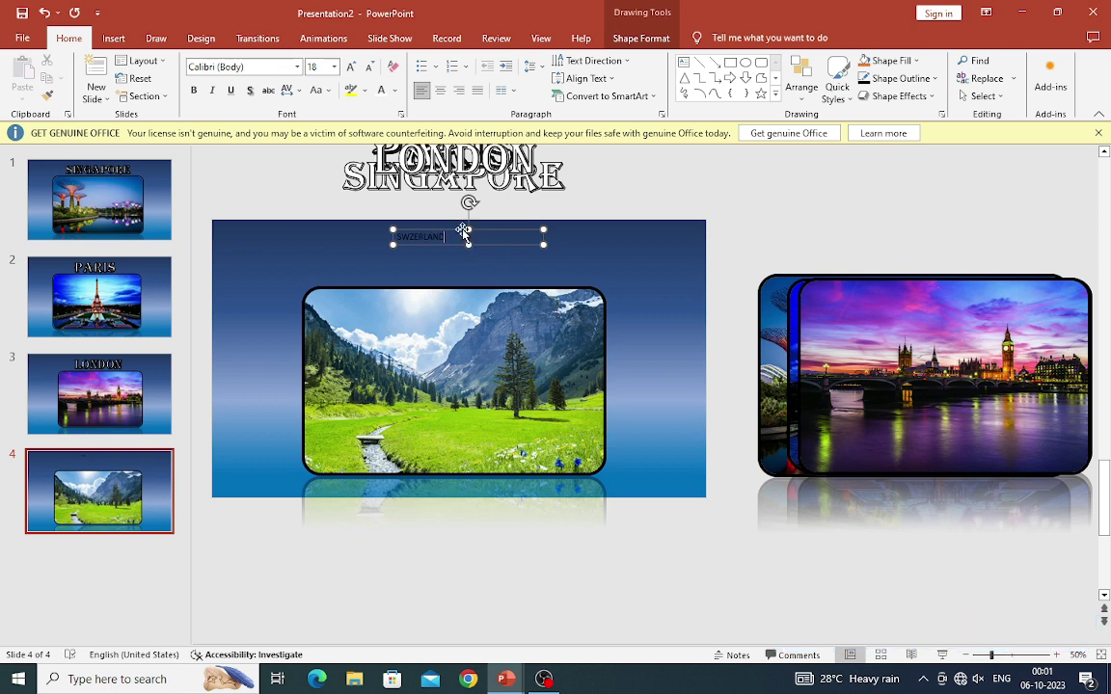
left_click_drag(444, 237, 393, 238)
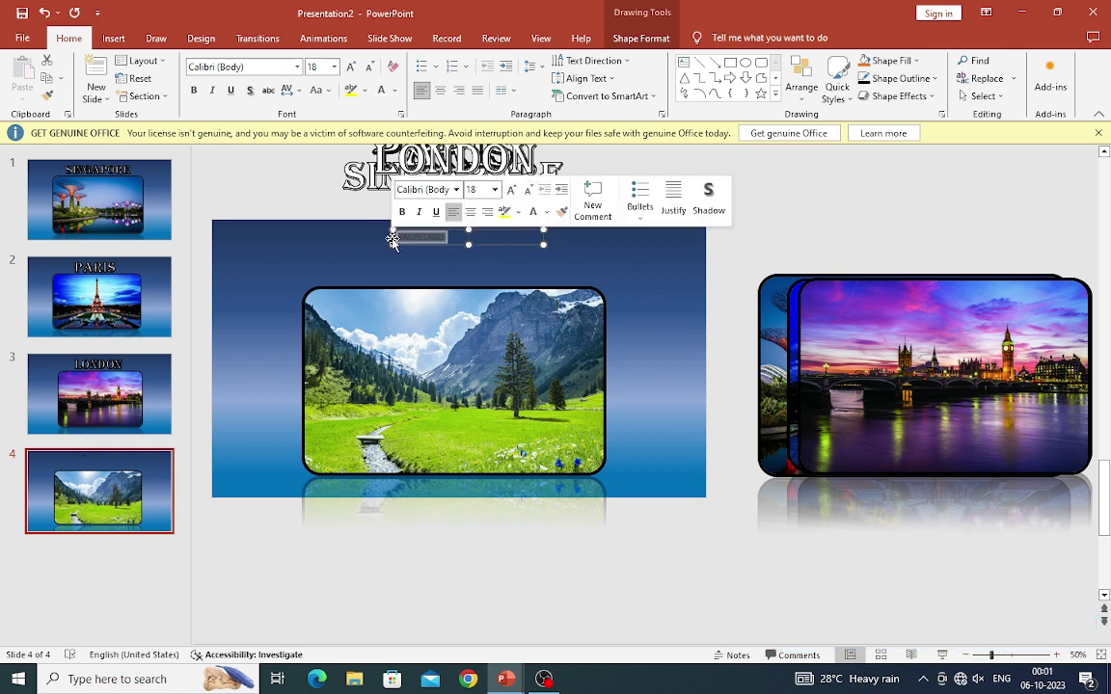
scroll(392, 238, "up", 1)
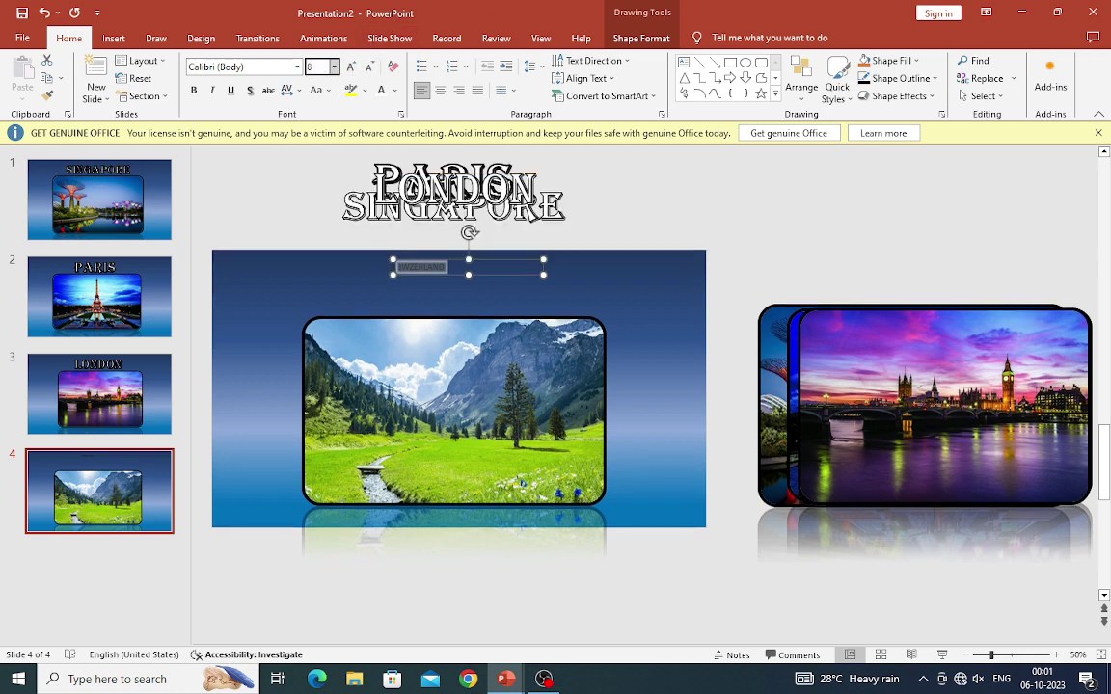
left_click(319, 66)
type("0")
key("Return")
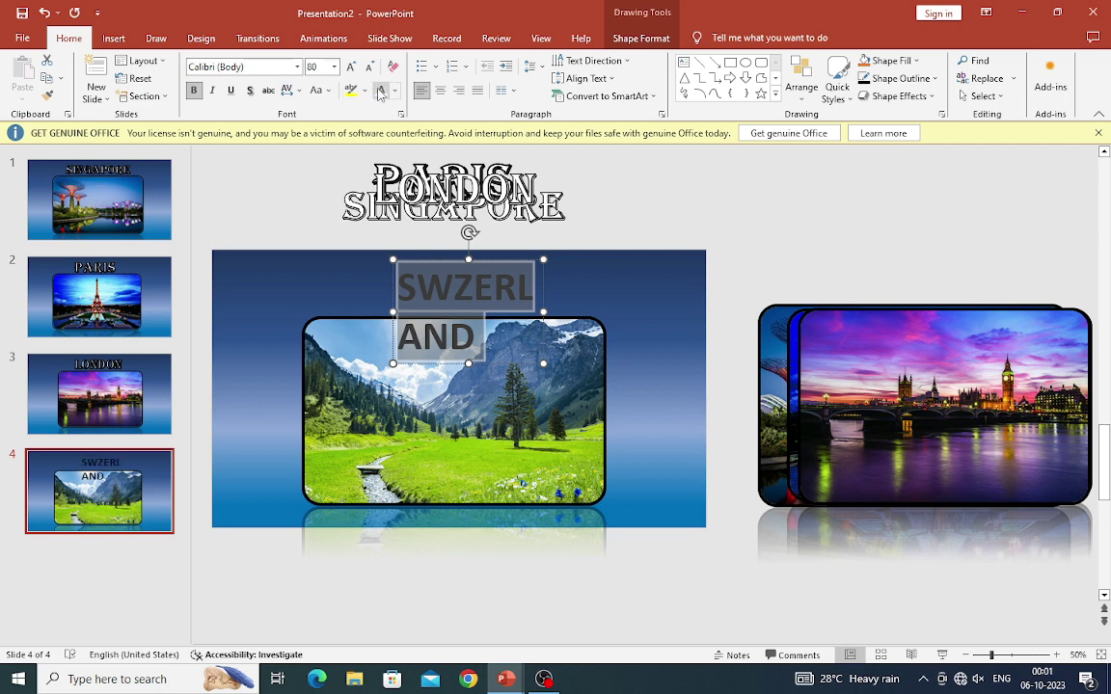
left_click(297, 67)
left_click(280, 161)
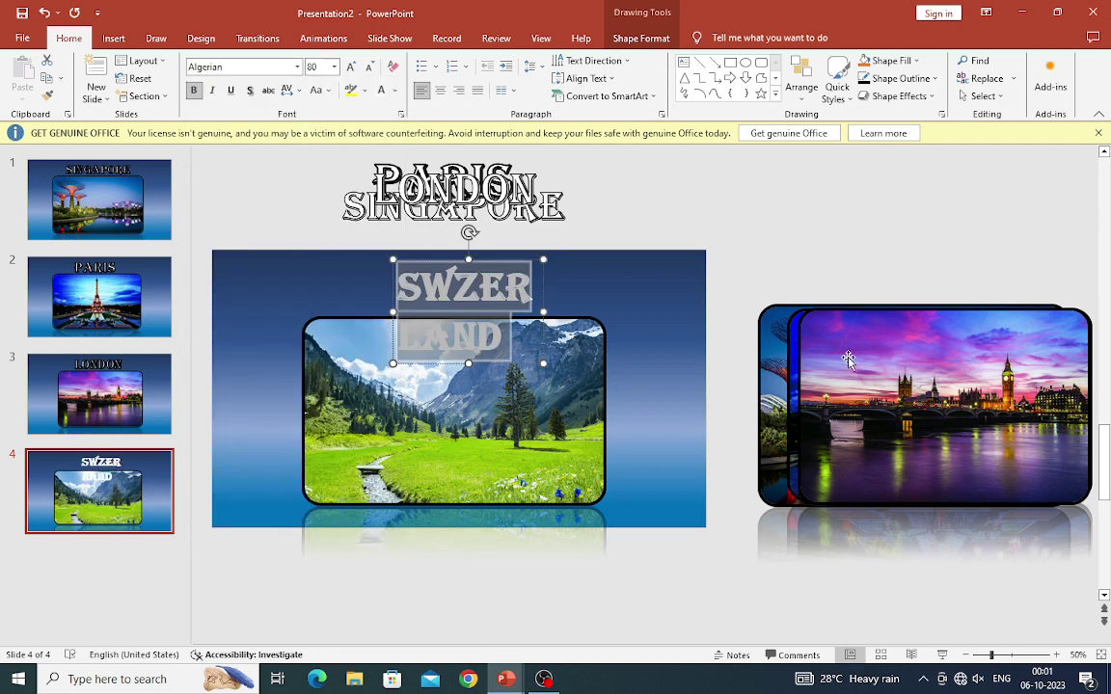
left_click_drag(537, 315, 650, 307)
left_click_drag(573, 233, 541, 266)
Give the SWZERLAND title a thick black text outline, nudge it right, then revisit slides 1 and 2.
left_click(640, 38)
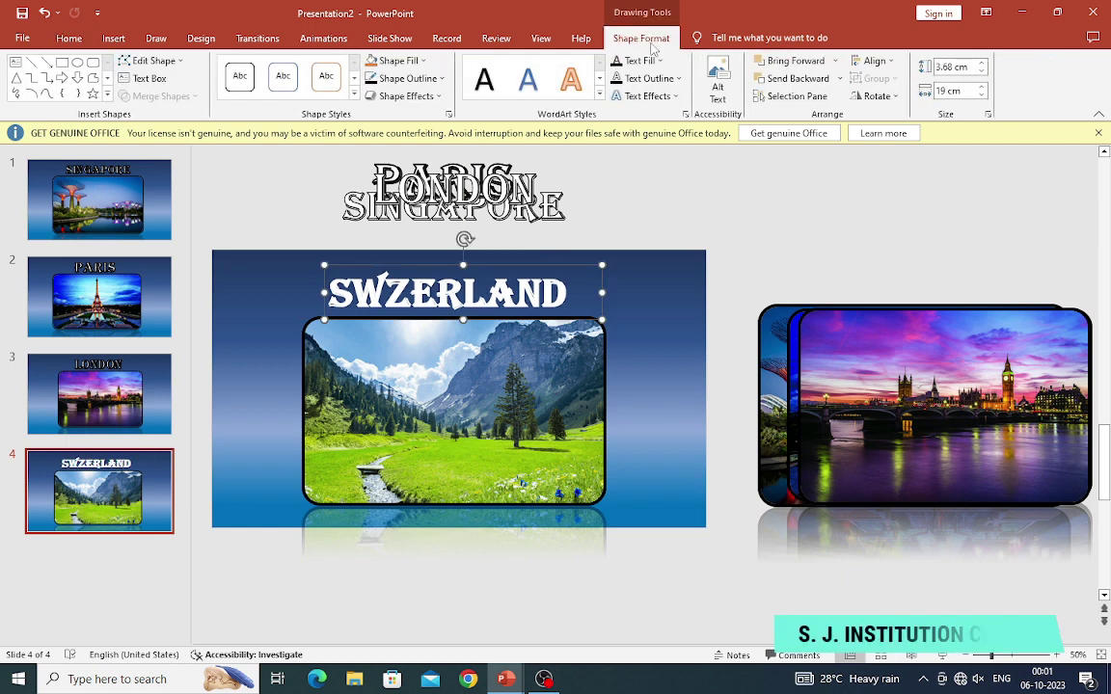
left_click(662, 79)
left_click(629, 113)
left_click(650, 78)
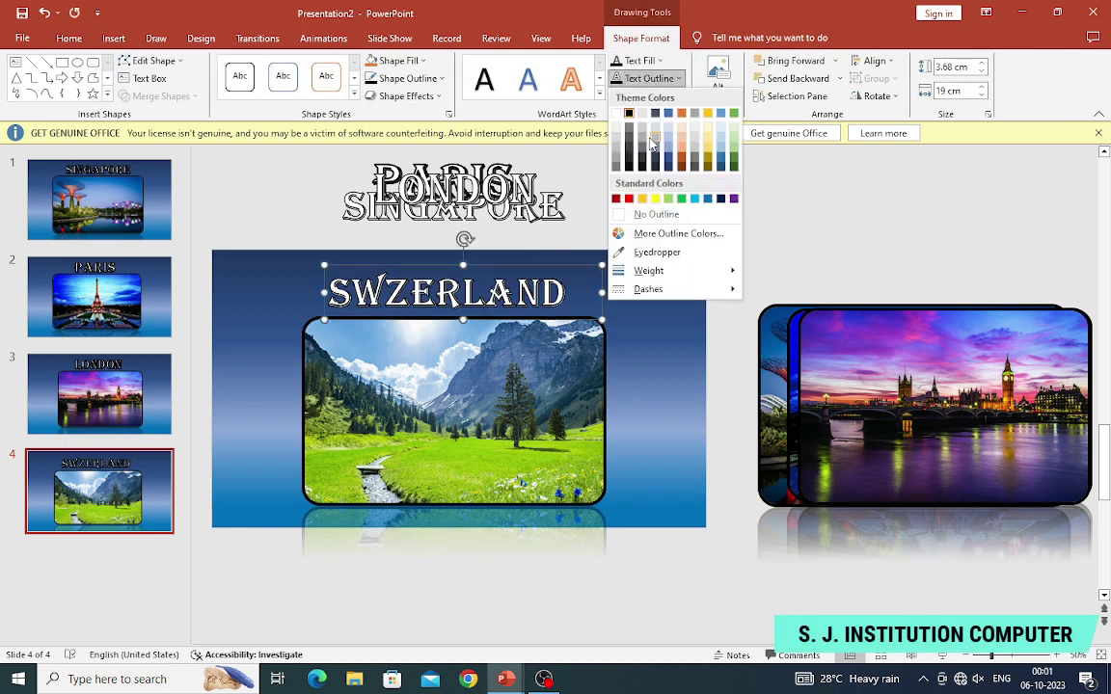
mouse_move(665, 271)
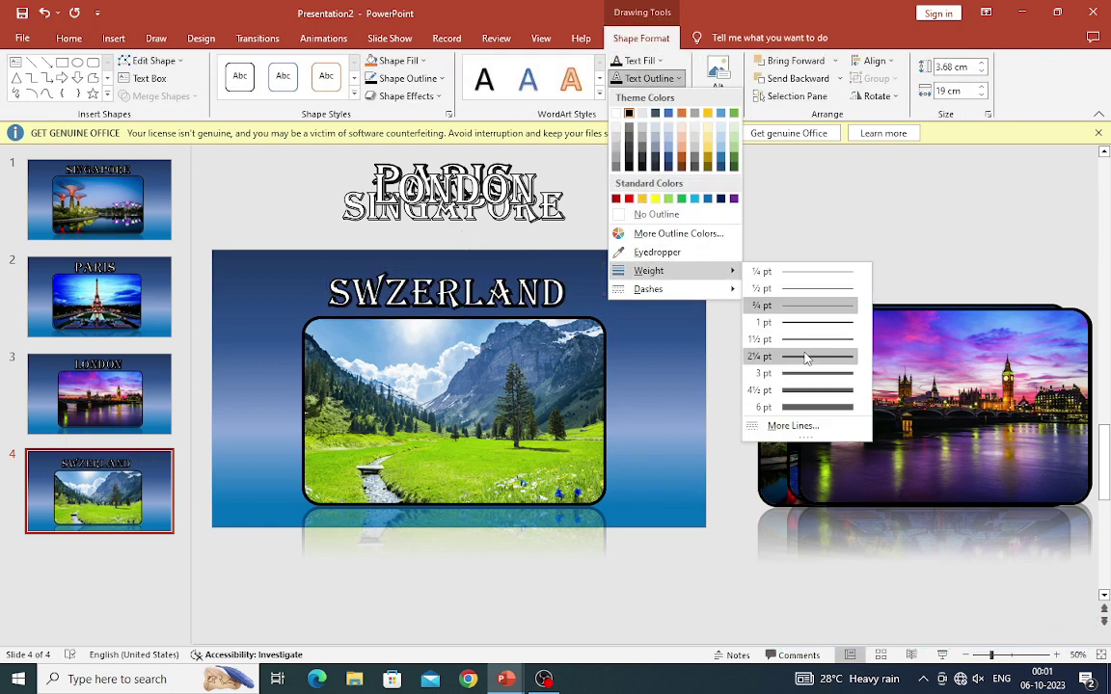
left_click(806, 354)
key("Right")
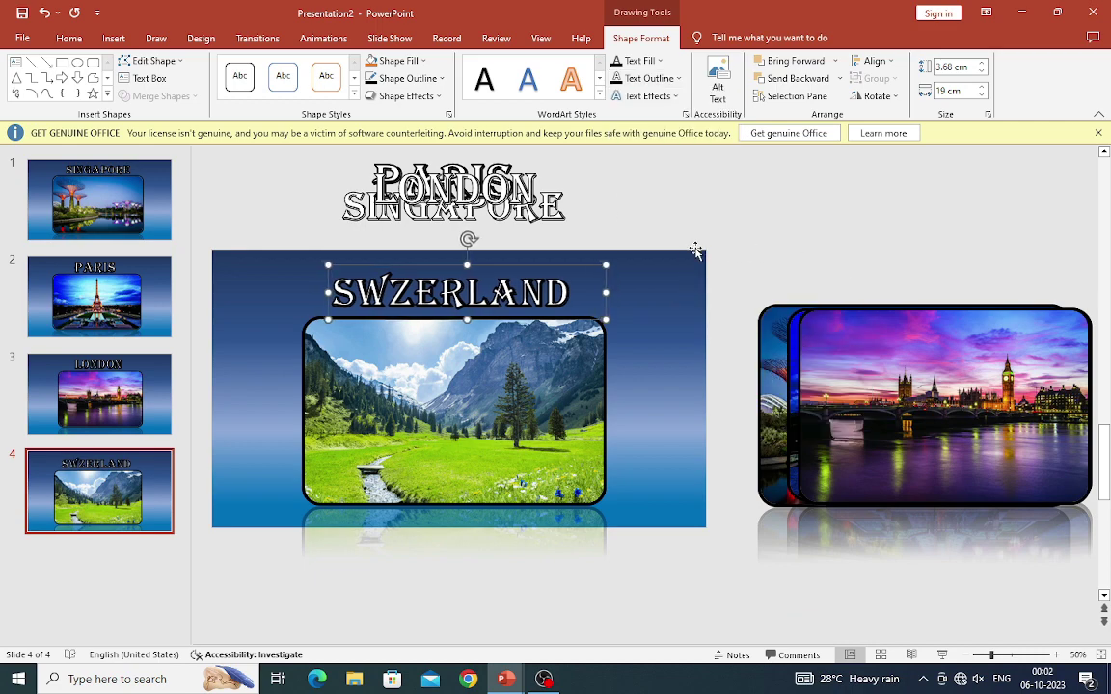
key("Right")
key("Right")
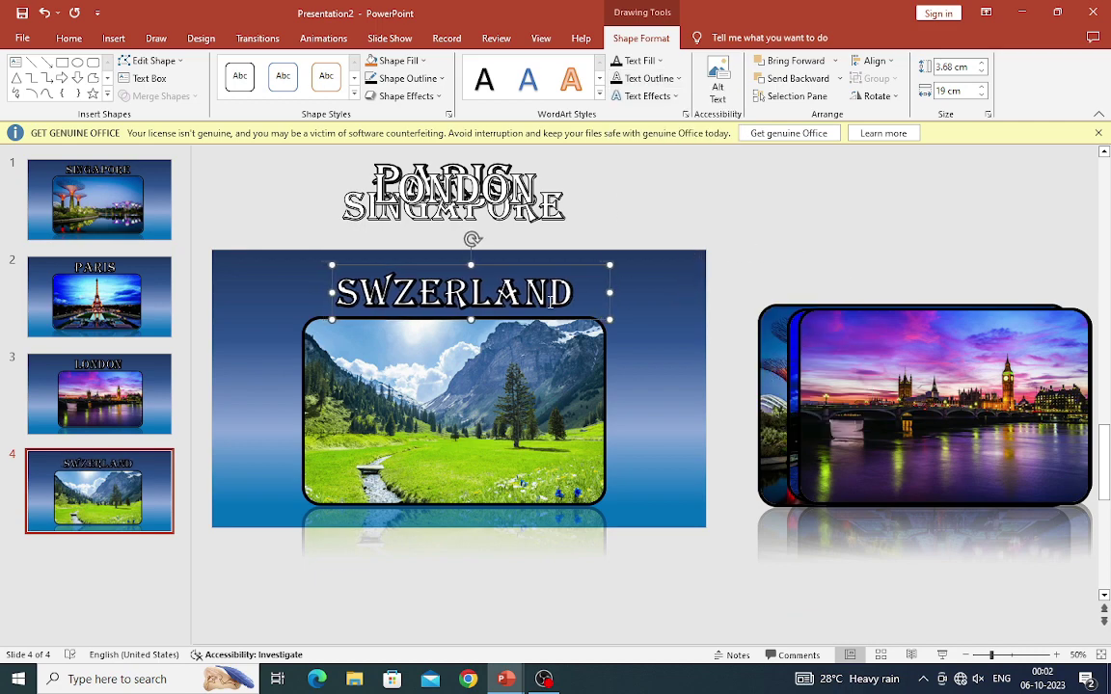
left_click(113, 190)
left_click(116, 289)
Review the Singapore, Paris, London and Switzerland slides in turn.
left_click(121, 212)
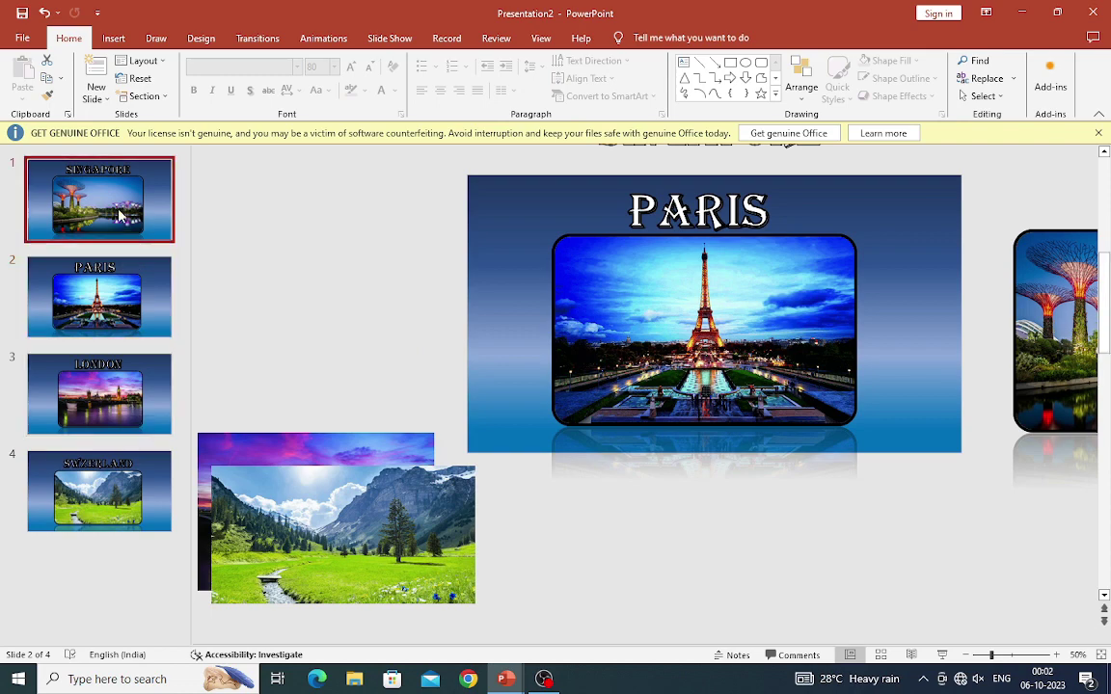
left_click(139, 305)
left_click(140, 419)
left_click(116, 455)
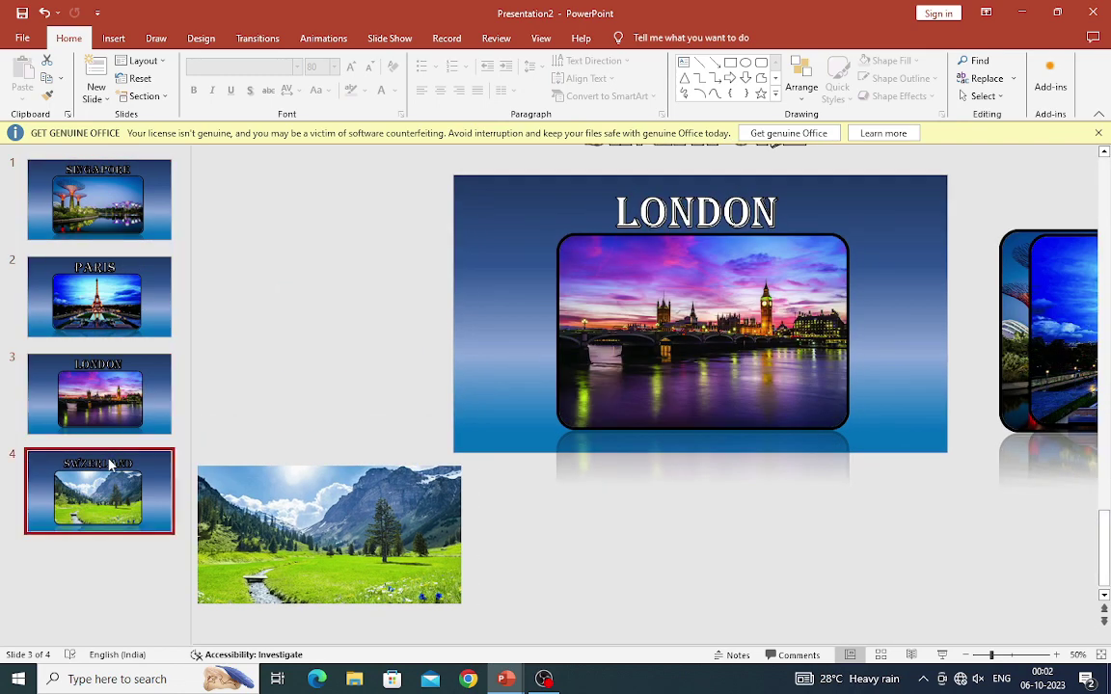
Apply Morph with automatic advance to all four slides and run the slide show from the start.
left_click(126, 190)
key("shift+Down")
key("shift+Down")
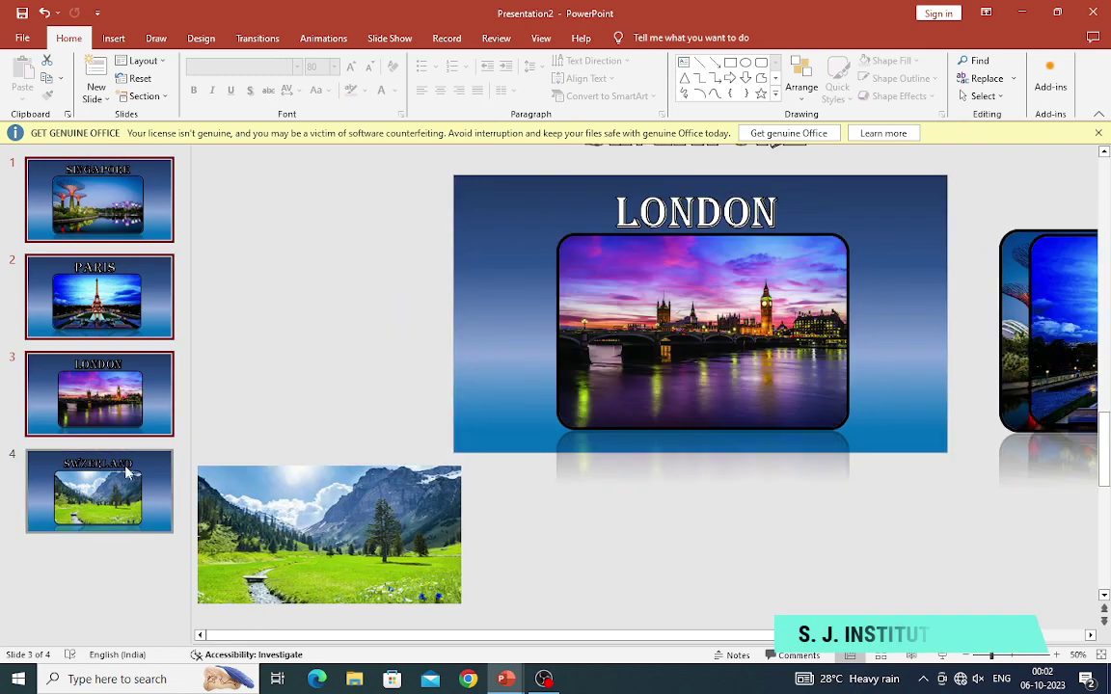
key("shift+Down")
left_click(467, 68)
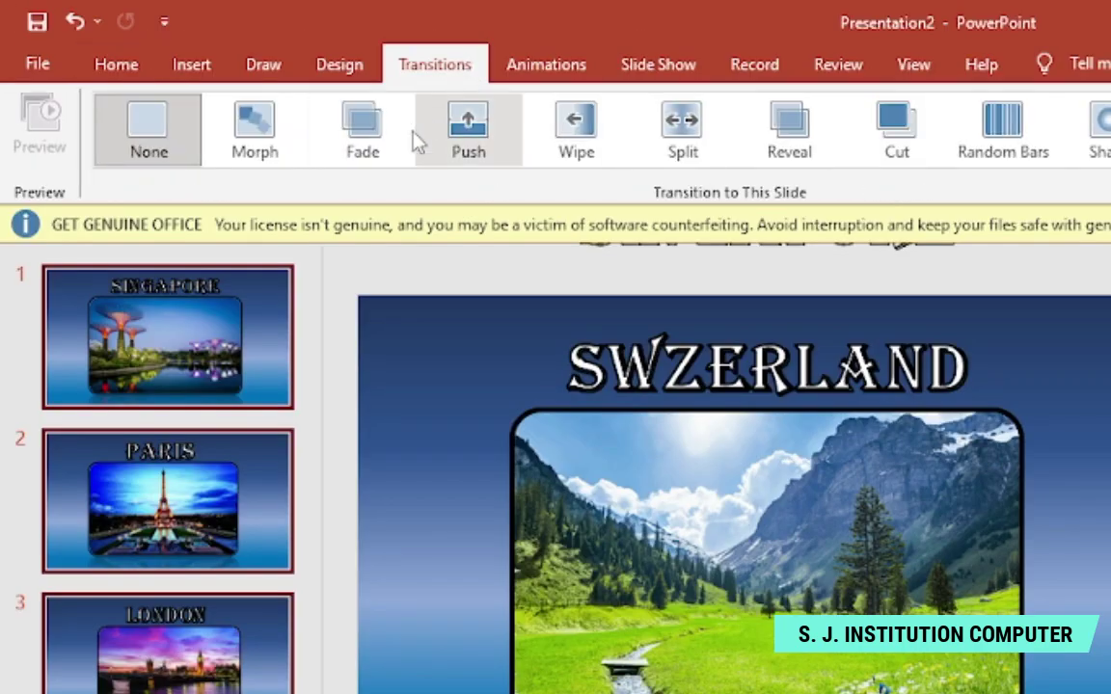
left_click(275, 123)
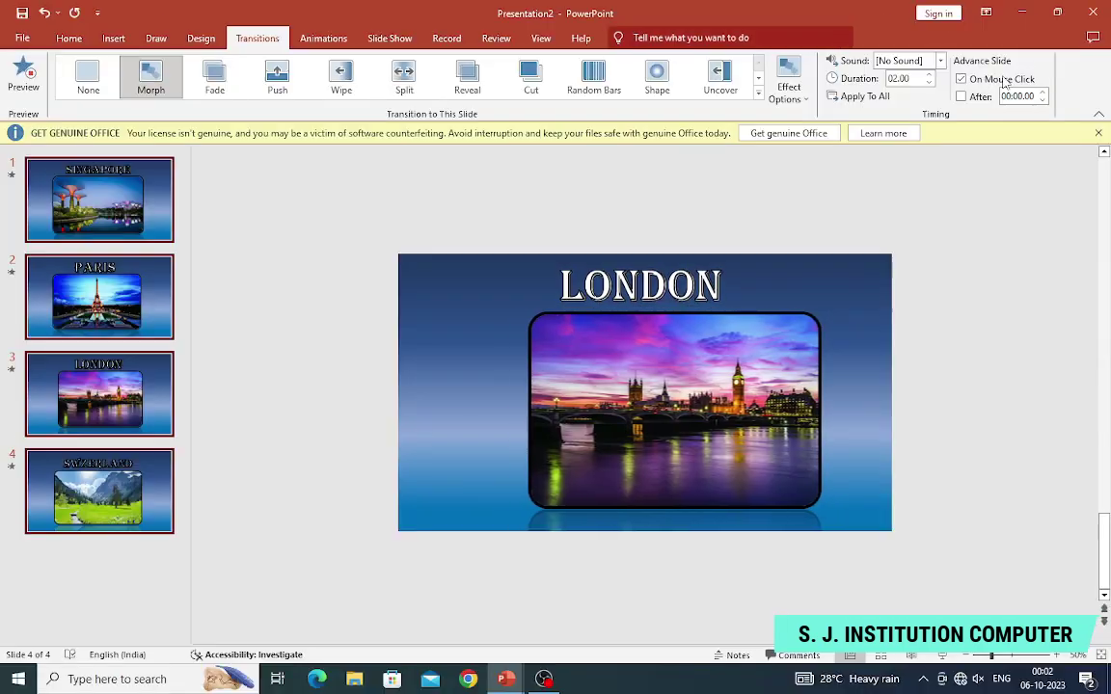
left_click(1003, 80)
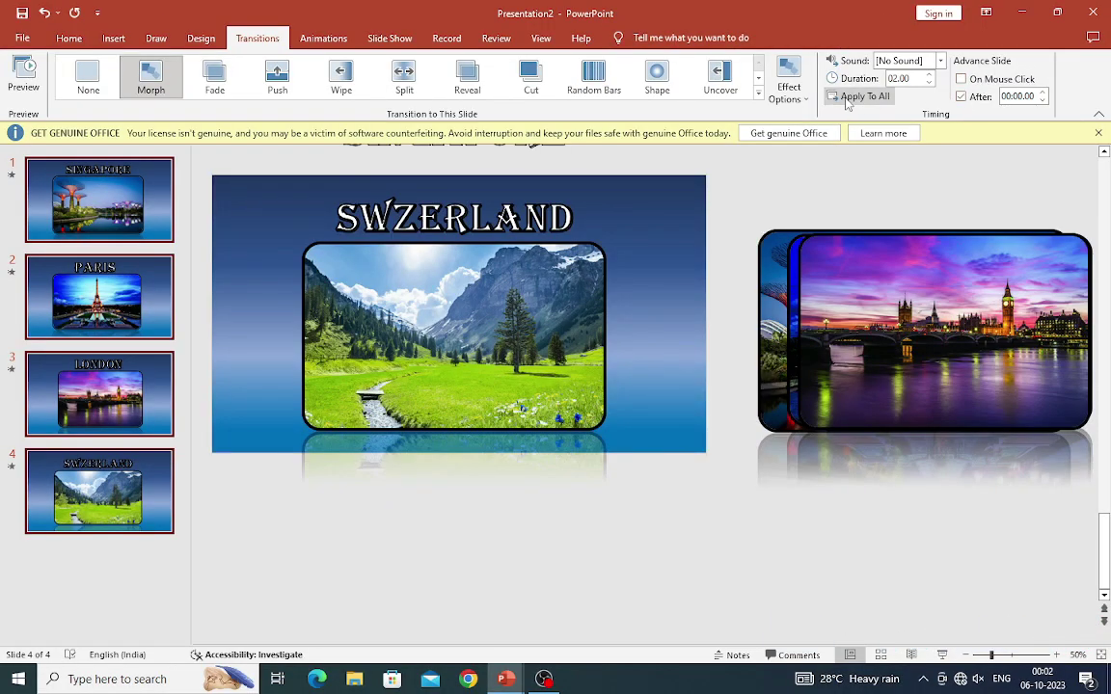
key("F5")
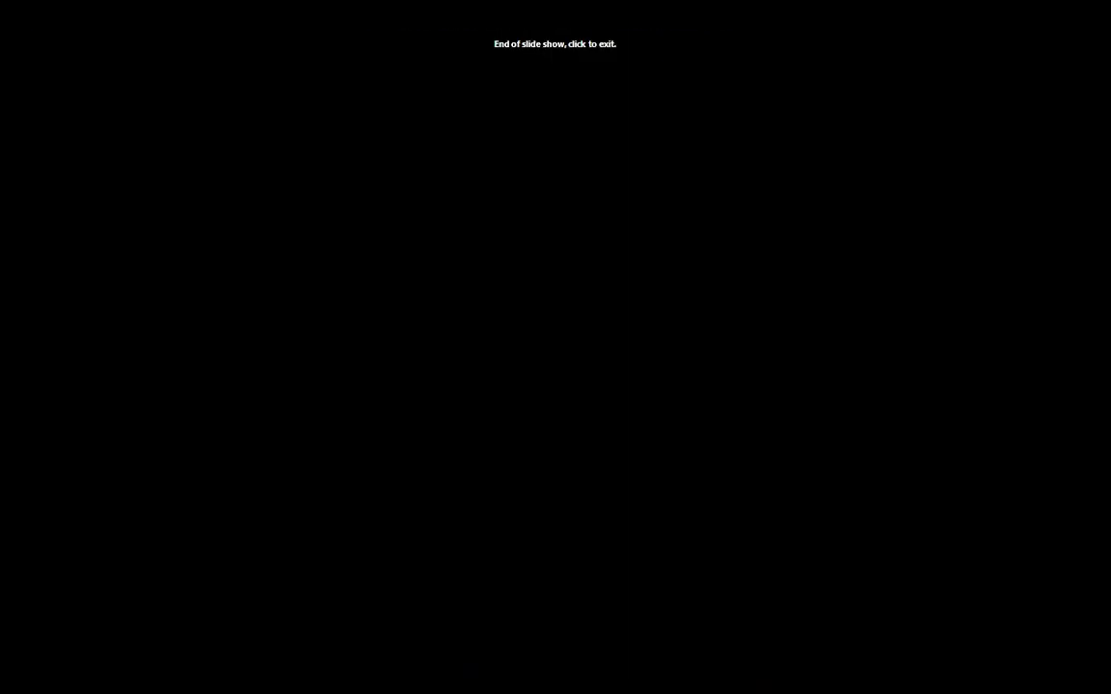
End the finished slide show and minimize the PowerPoint window to the taskbar.
left_click(875, 91)
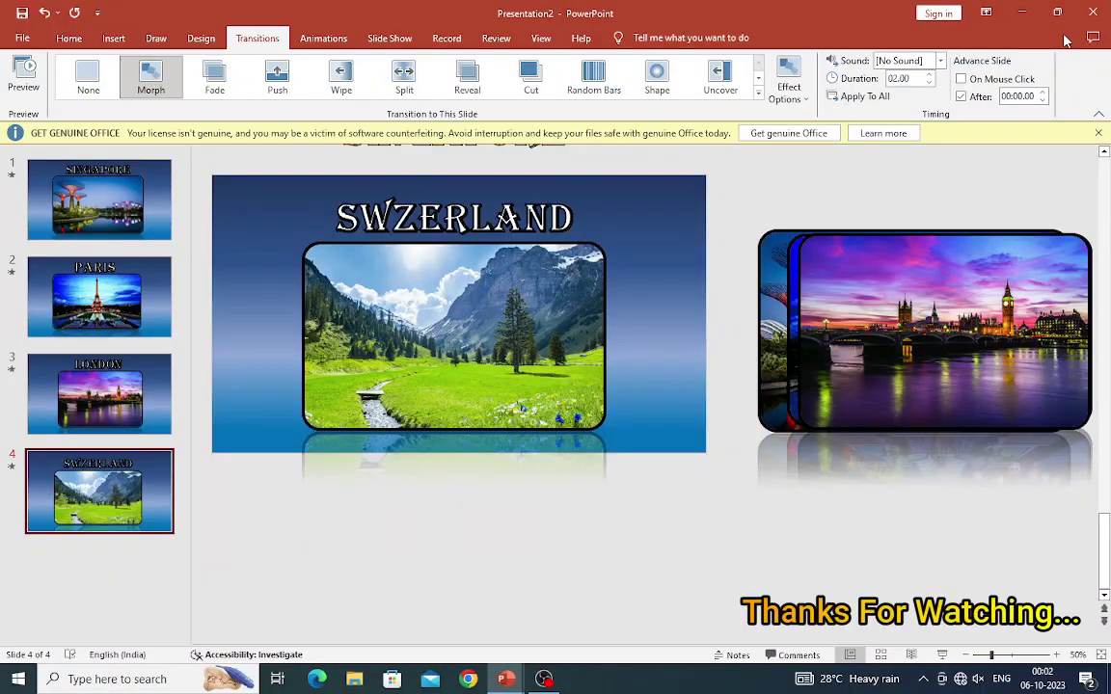
left_click(1033, 11)
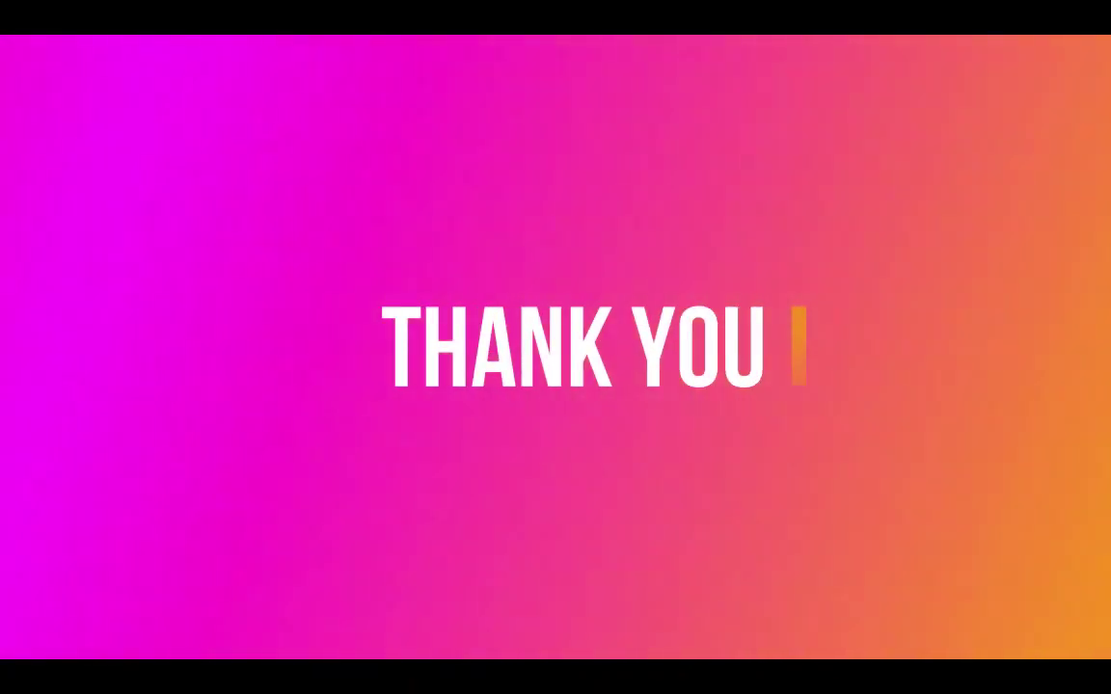